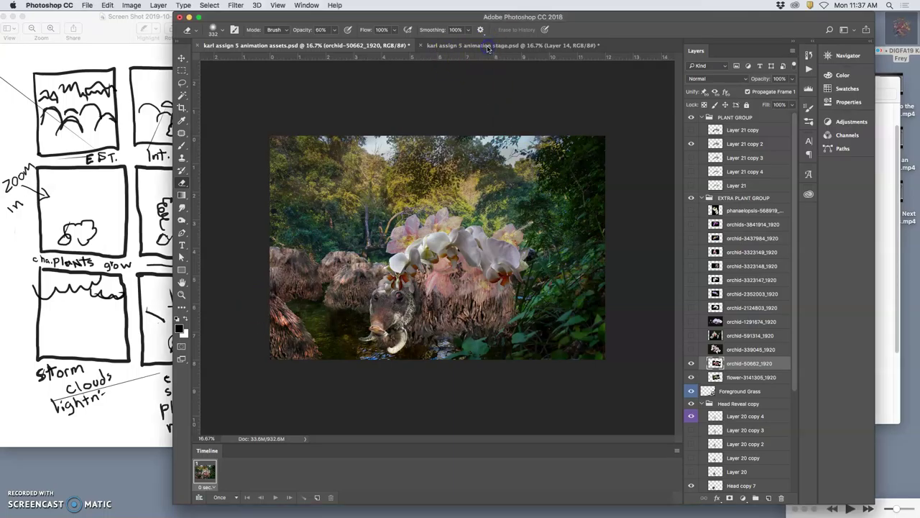
- In the stage file, turn Layers 14–11 off and back on to compare the orchid frames
click(487, 46)
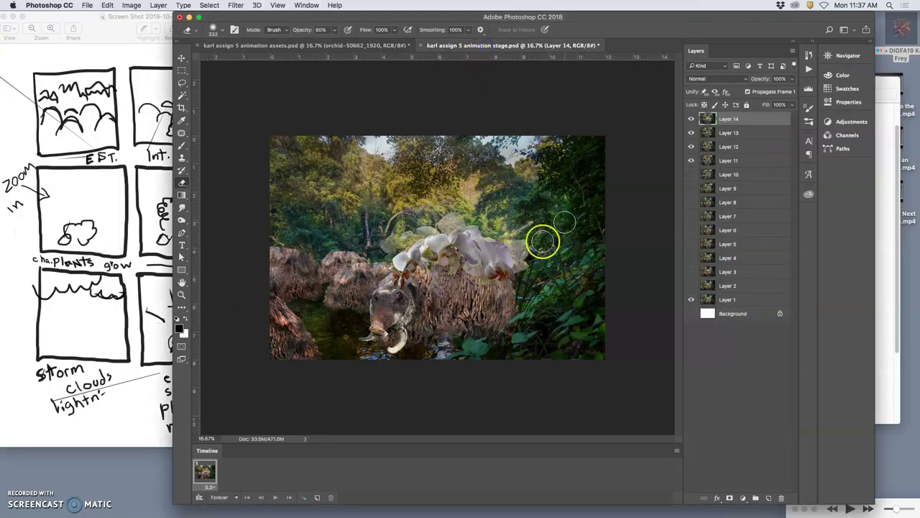
click(691, 119)
click(691, 132)
click(691, 147)
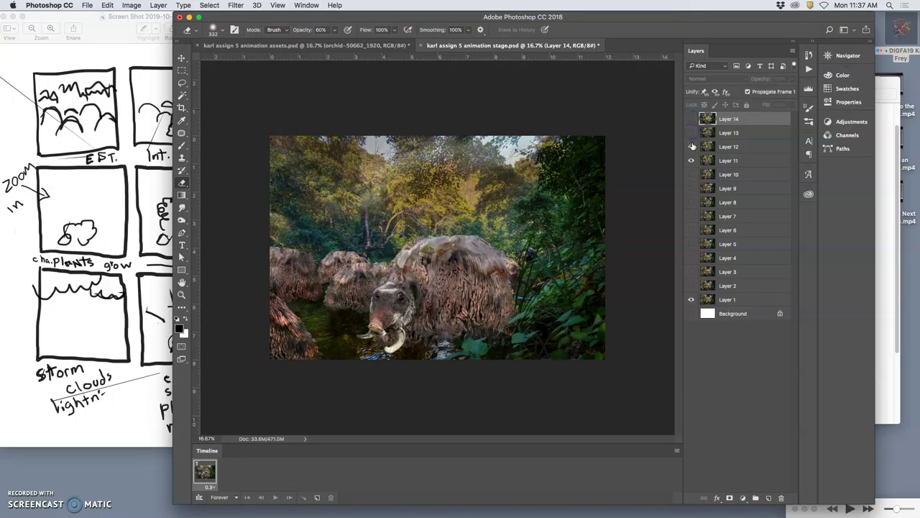
click(691, 159)
click(691, 146)
click(691, 133)
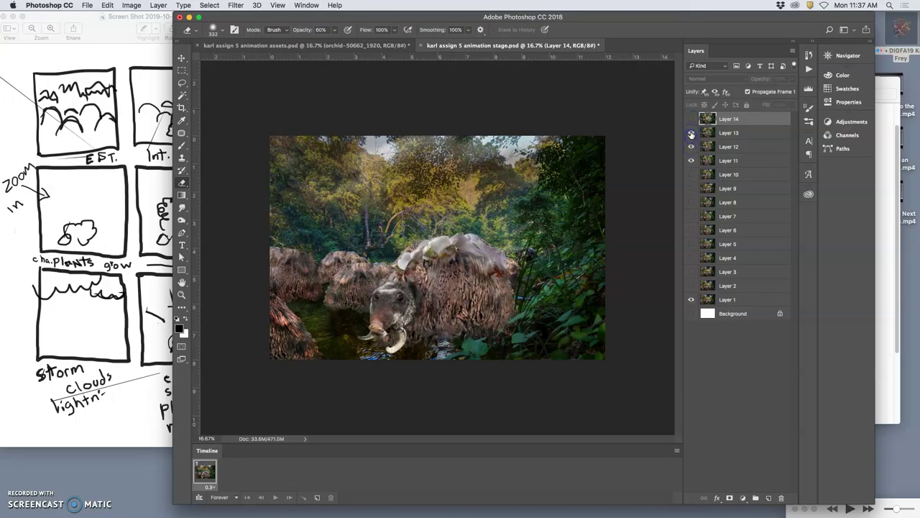
click(691, 120)
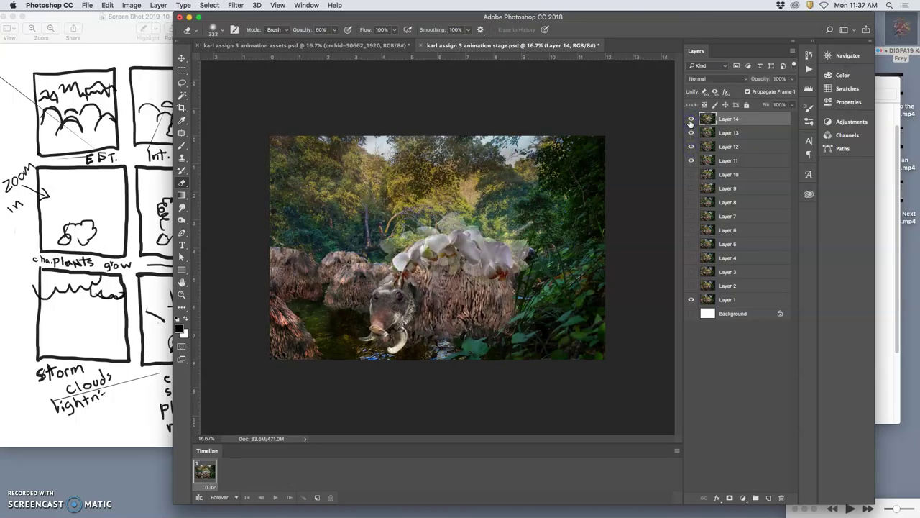
- In the assets file, toggle orchid-50662_1920 off and on twice, then return to the stage file
click(370, 46)
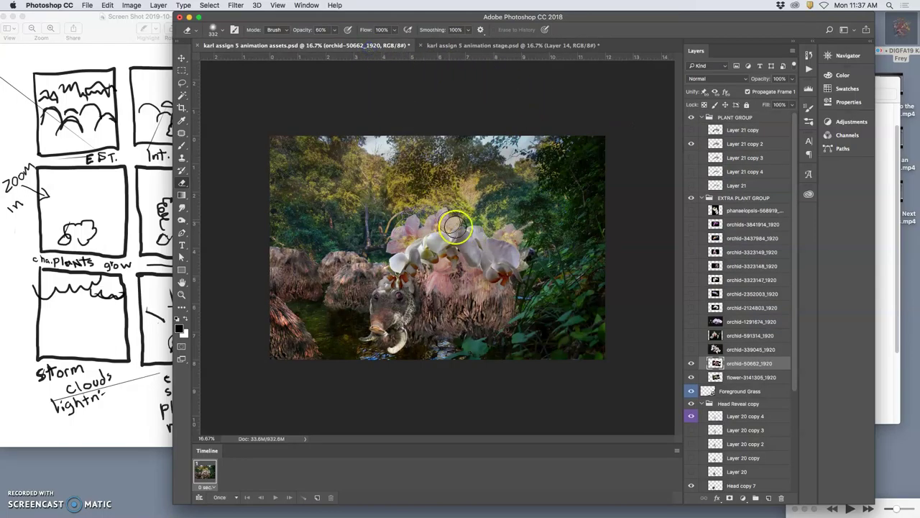
click(691, 364)
click(692, 364)
click(691, 363)
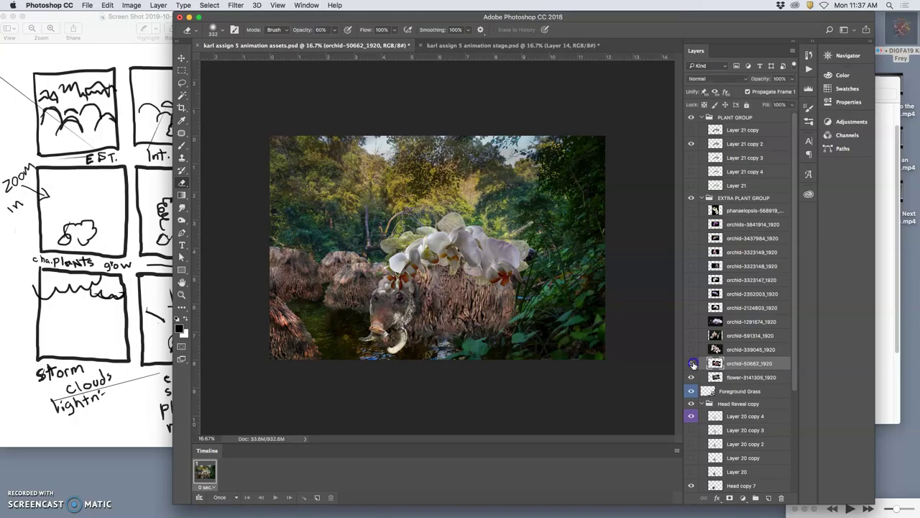
click(692, 363)
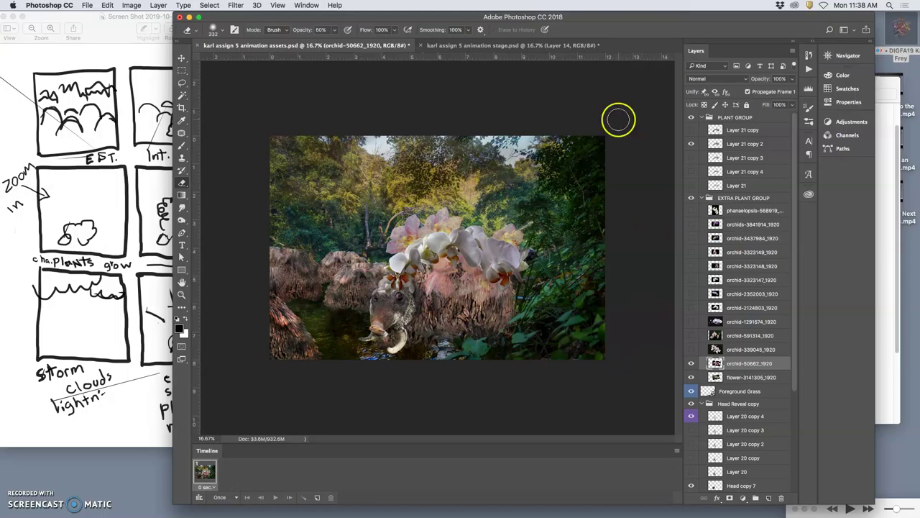
click(522, 46)
- In the assets file, start and immediately commit a free transform on Layer 20 copy 4
click(400, 46)
click(734, 416)
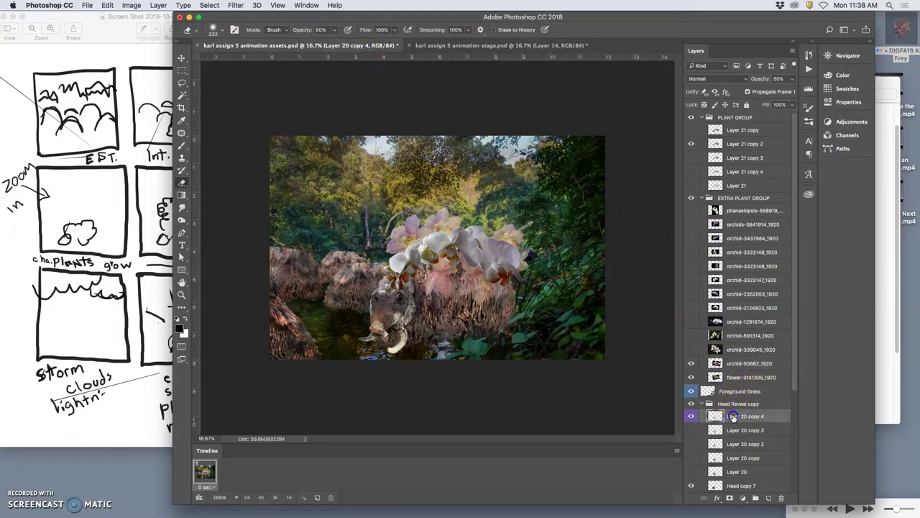
key(super+t)
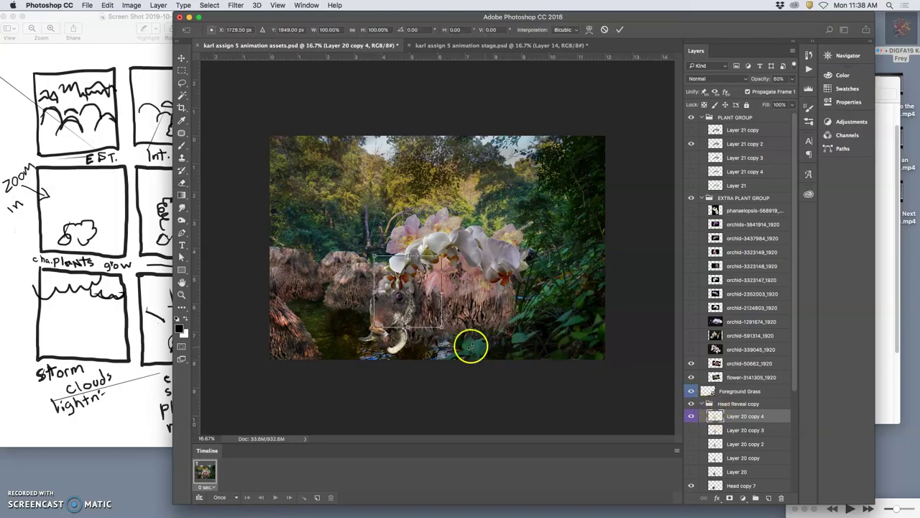
key(Return)
key(e)
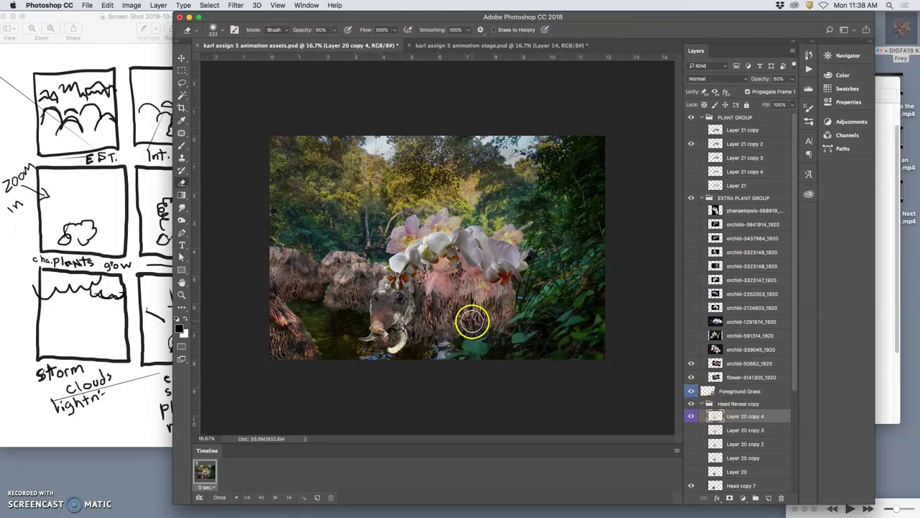
scroll(762, 434, down, 1)
scroll(762, 434, down, 1)
- Rotate the Head copy 7 boar head about 3° and commit the transform
click(747, 475)
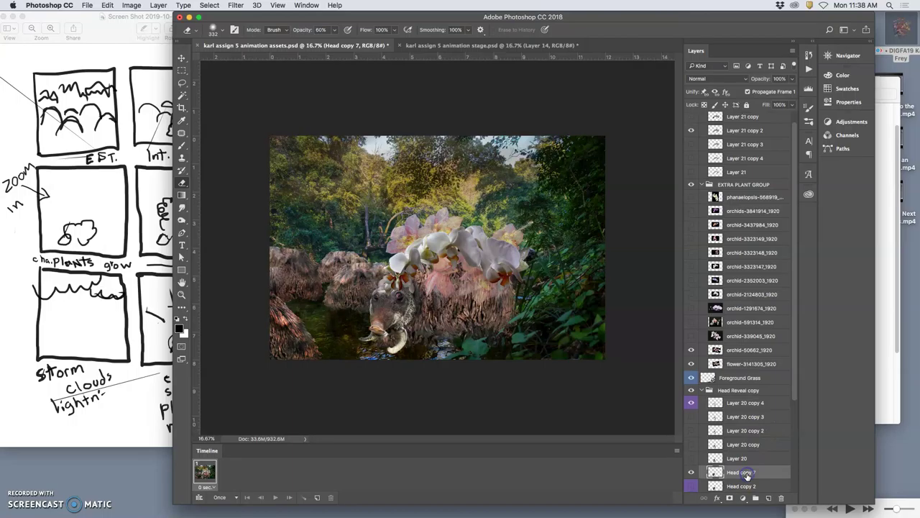
key(super+t)
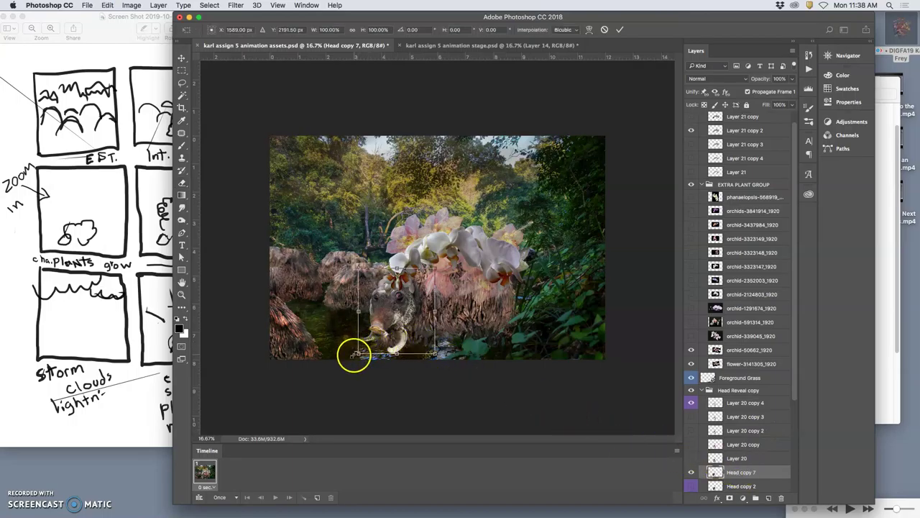
drag(350, 358, 348, 357)
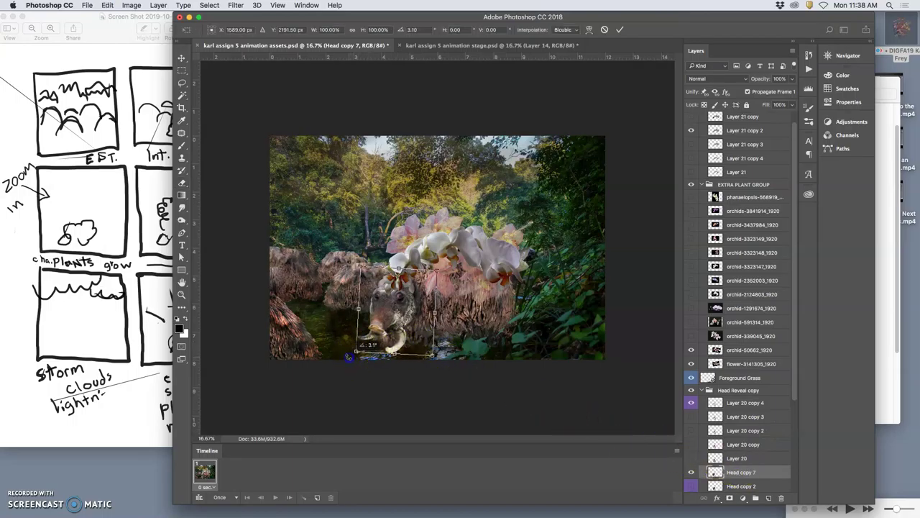
click(383, 331)
click(384, 331)
key(e)
scroll(743, 384, down, 2)
scroll(756, 389, down, 2)
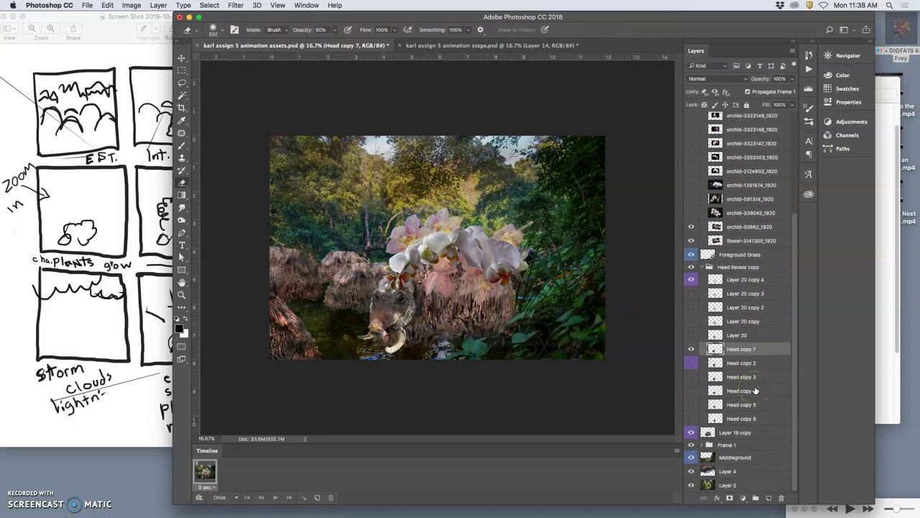
- Raise Layer 4's forest opacity to about 45% and move it slightly right
click(734, 471)
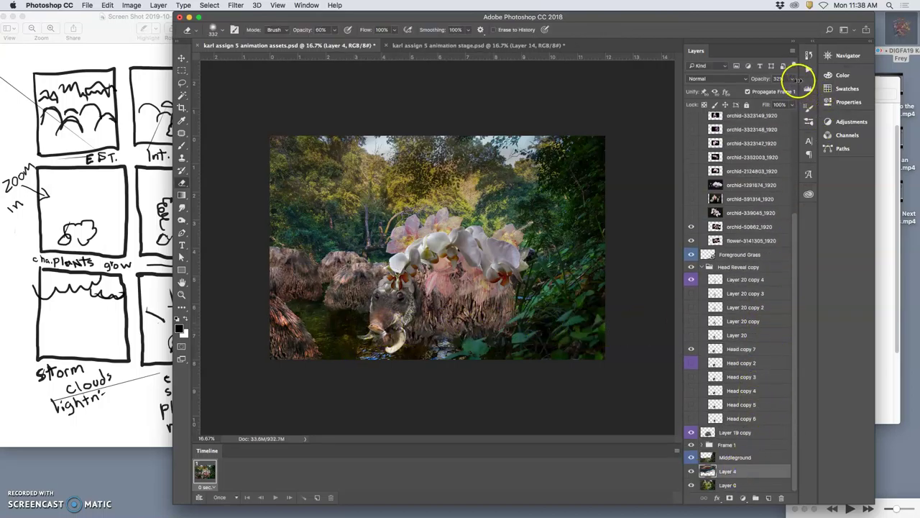
click(791, 79)
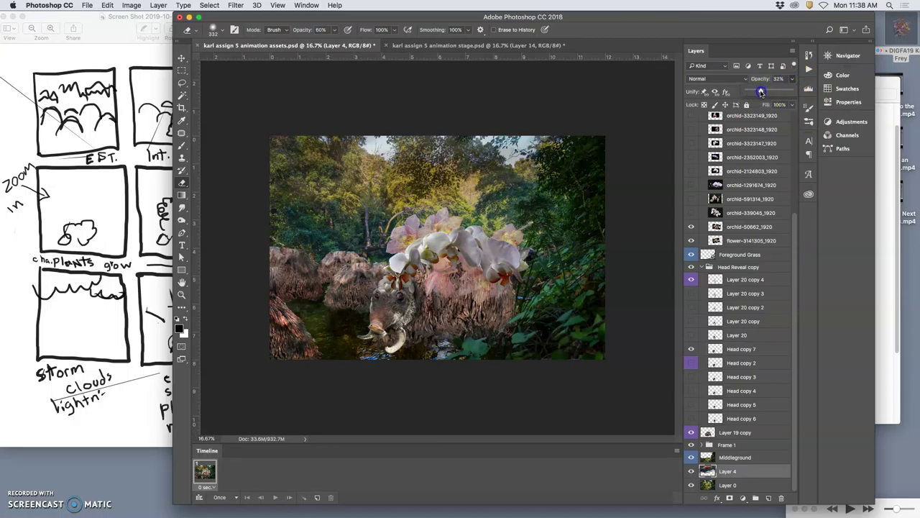
drag(761, 92, 765, 92)
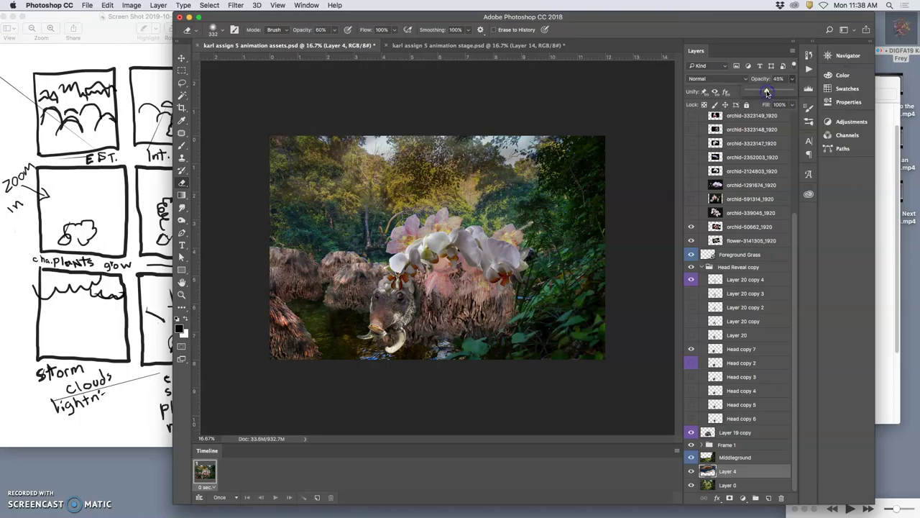
click(183, 59)
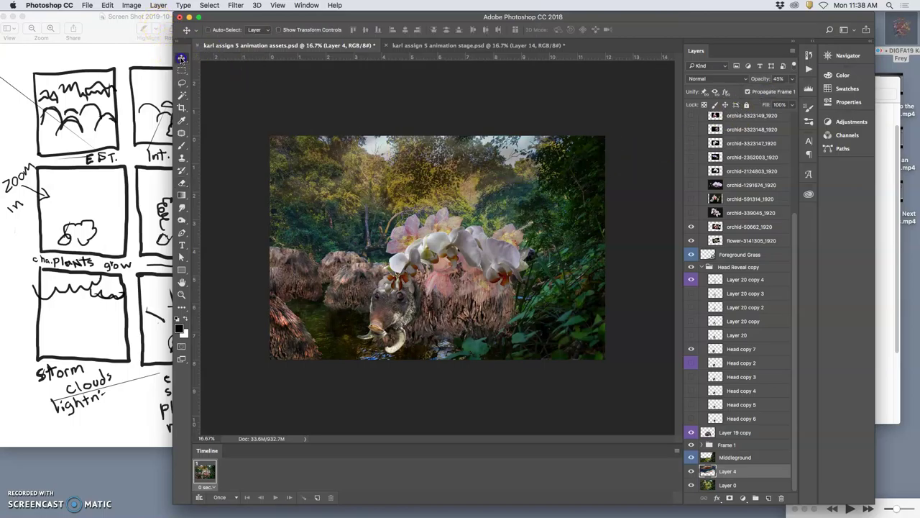
drag(413, 186, 426, 185)
- In the assets file, select the PLANT GROUP layer group and the whole canvas
click(498, 46)
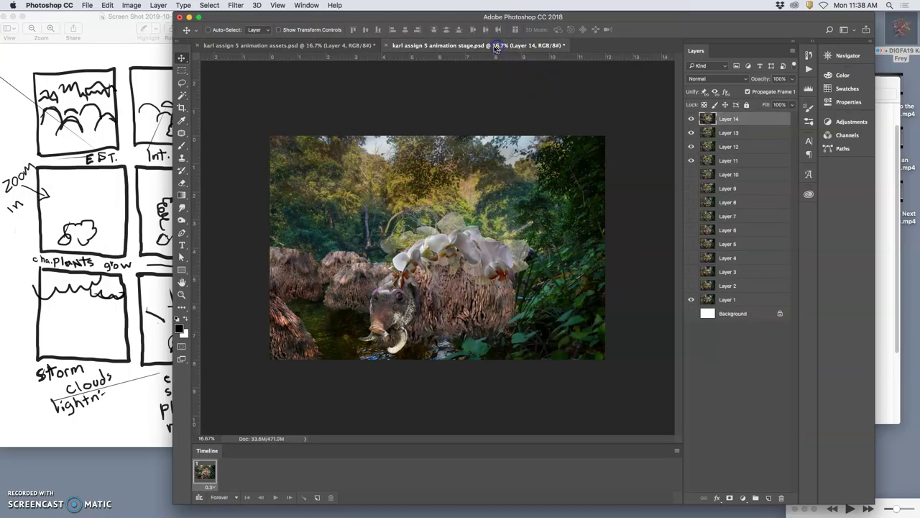
click(355, 46)
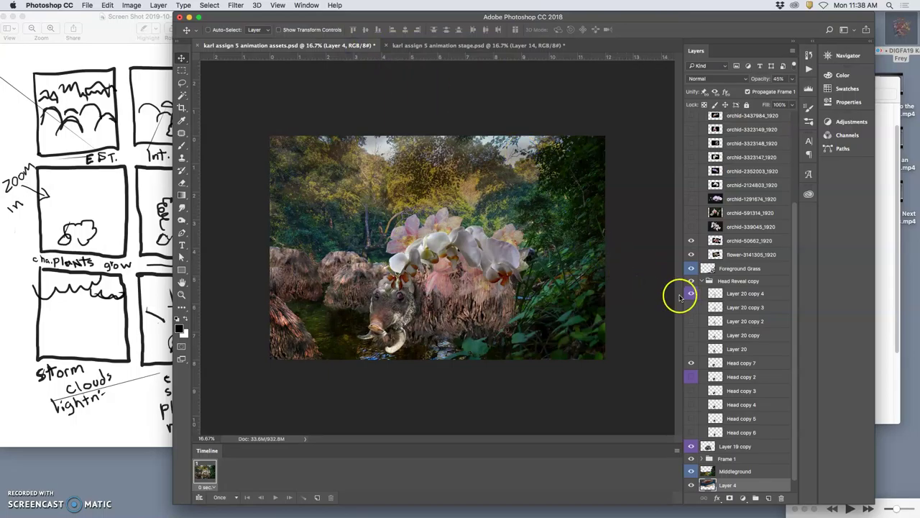
scroll(741, 288, up, 5)
click(730, 118)
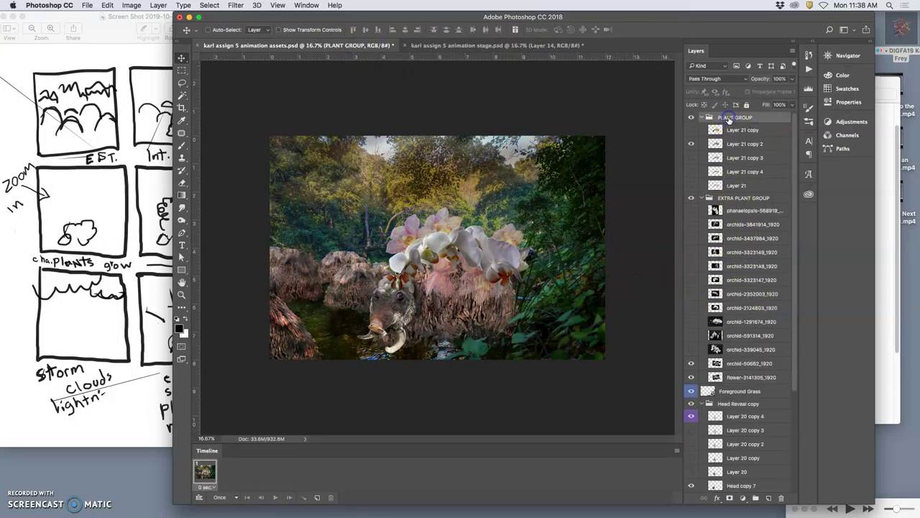
click(160, 5)
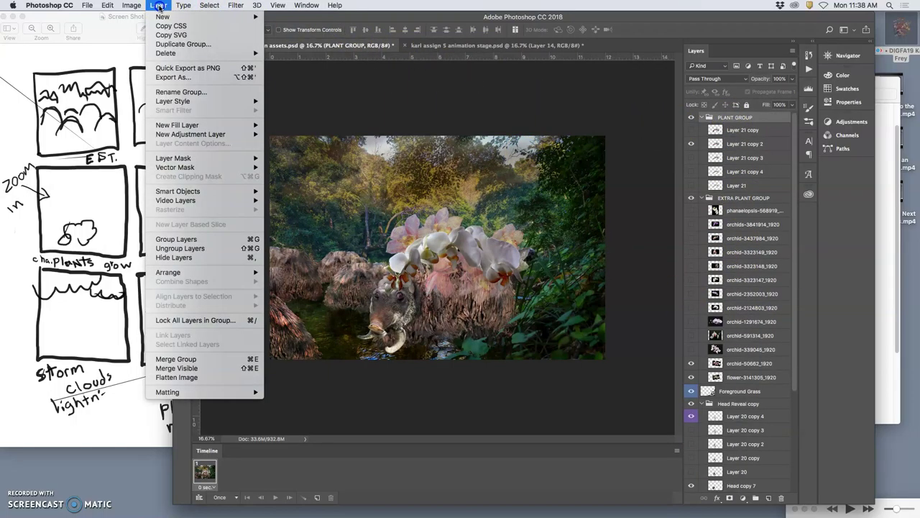
click(283, 319)
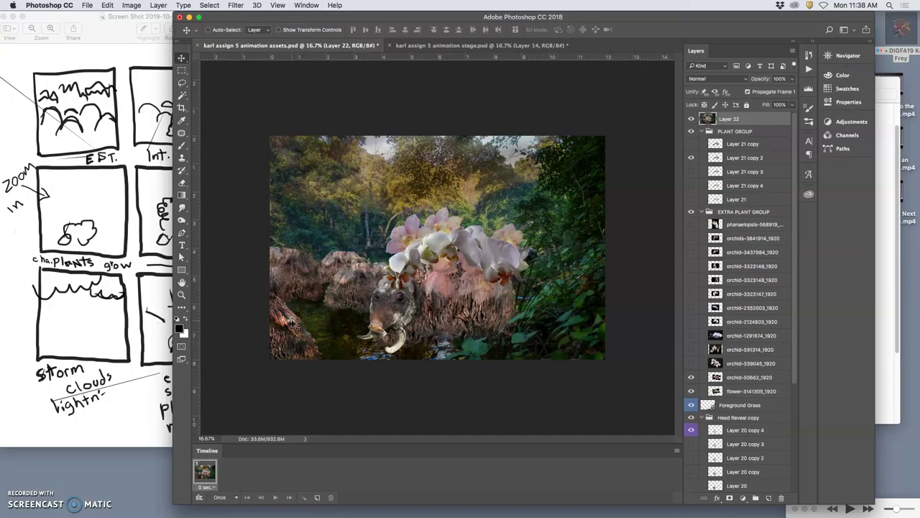
key(super+a)
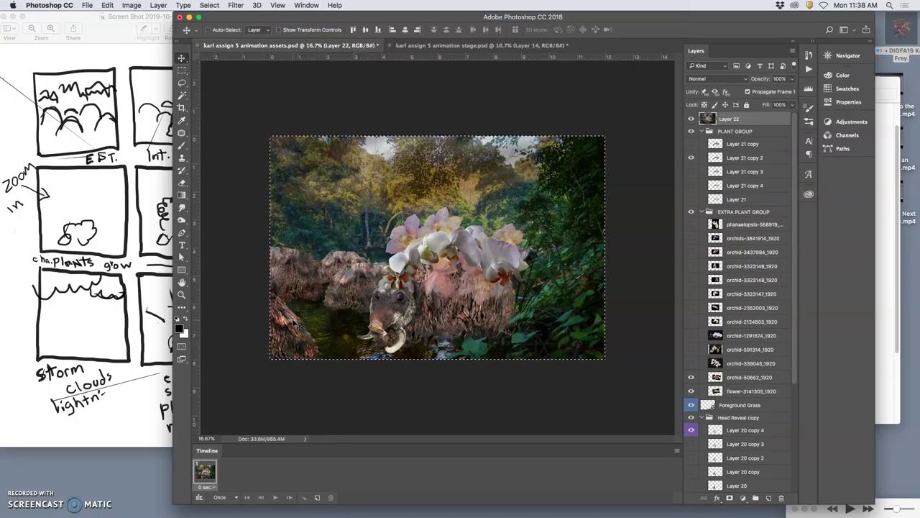
- Paste the scene into the stage file as Layer 15 and check the storyboard sketches
click(425, 45)
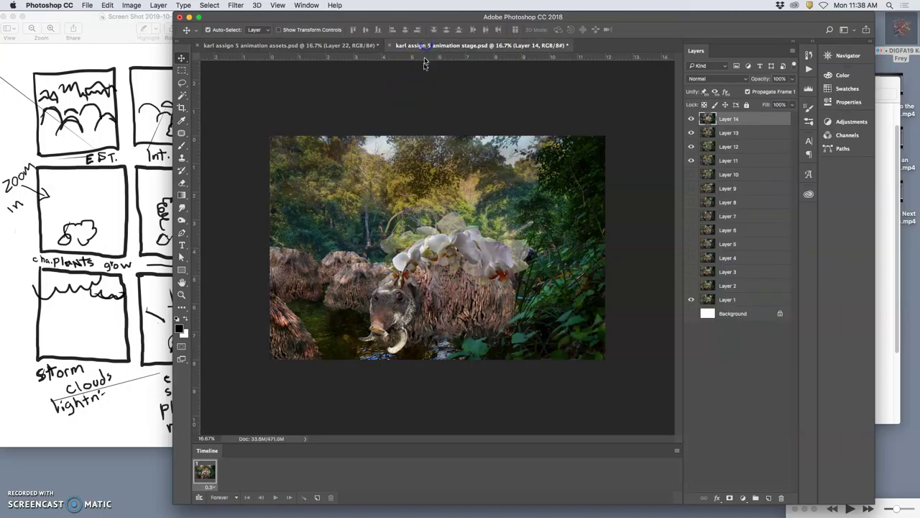
key(super+v)
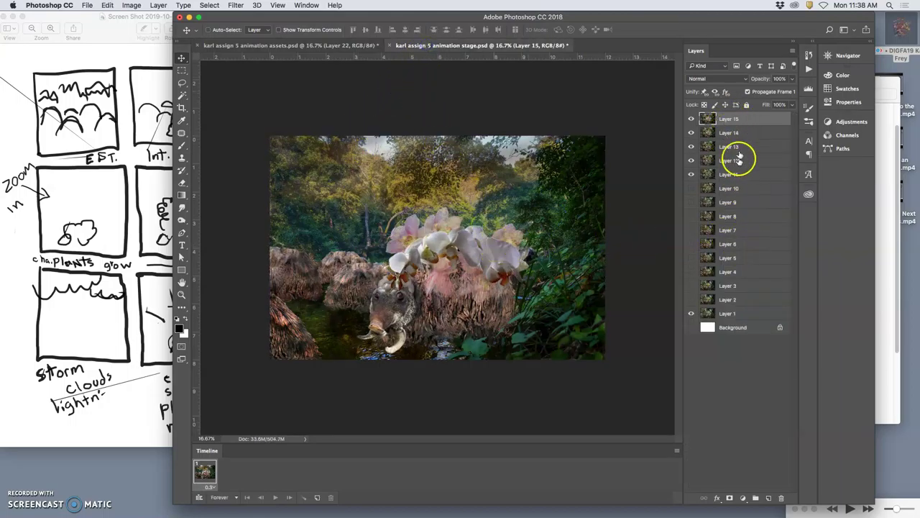
click(94, 180)
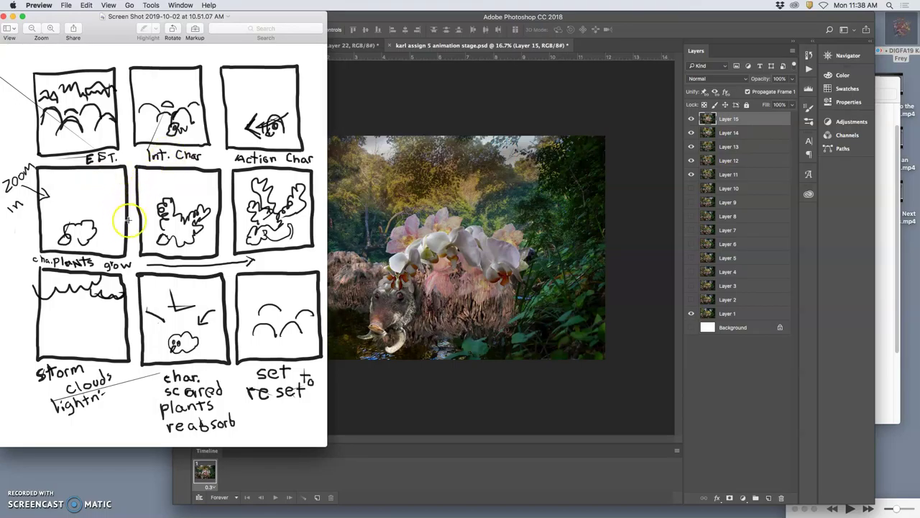
click(459, 250)
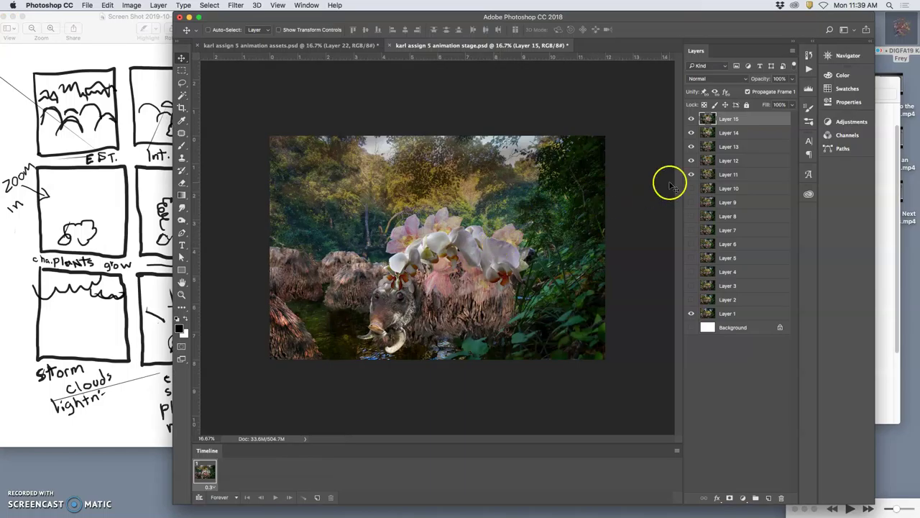
- Deselect, delete Layer 22, and turn on Layer 21 copy and orchid-339045_1920
click(353, 54)
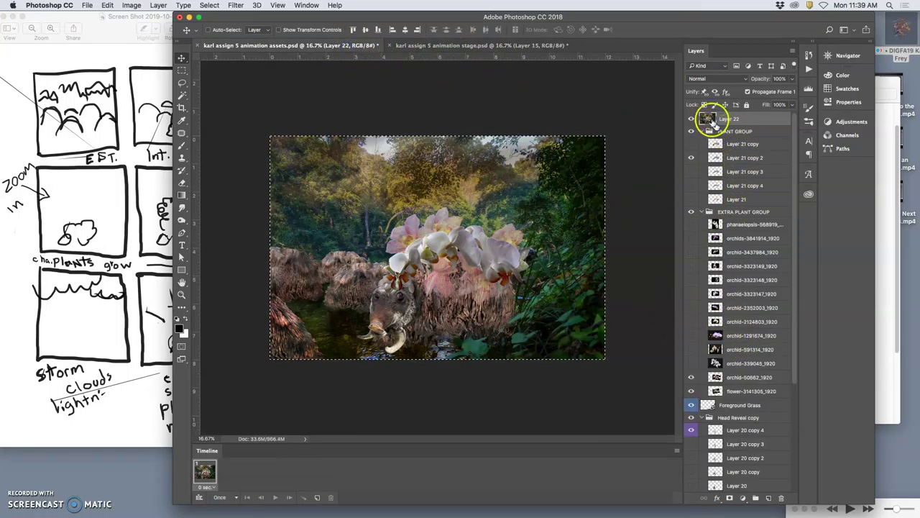
key(super+d)
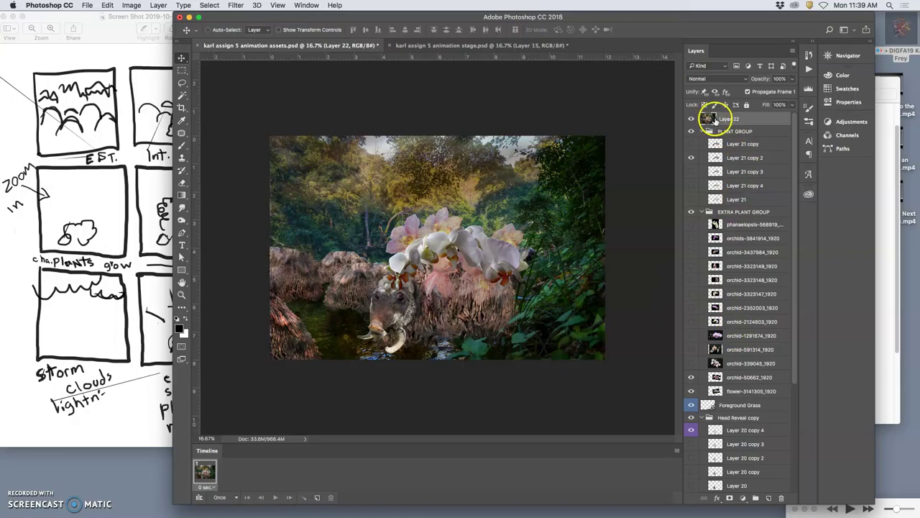
key(Delete)
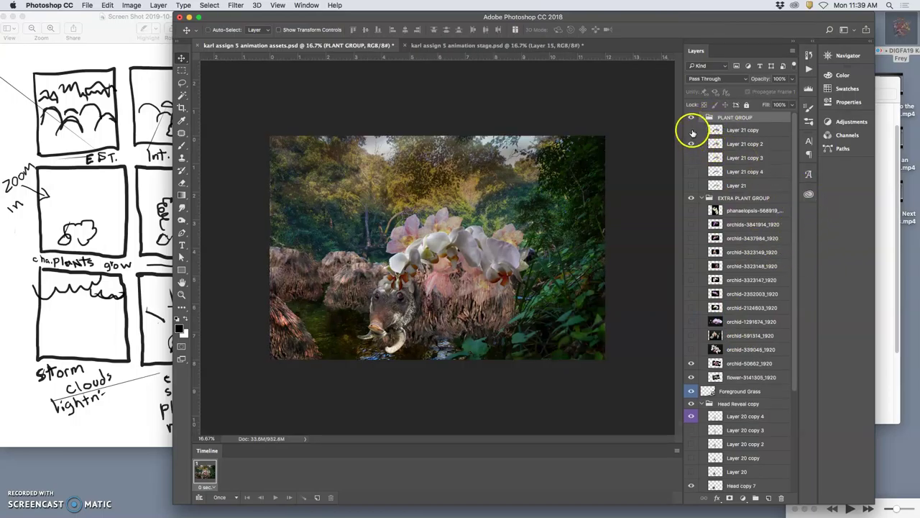
click(691, 130)
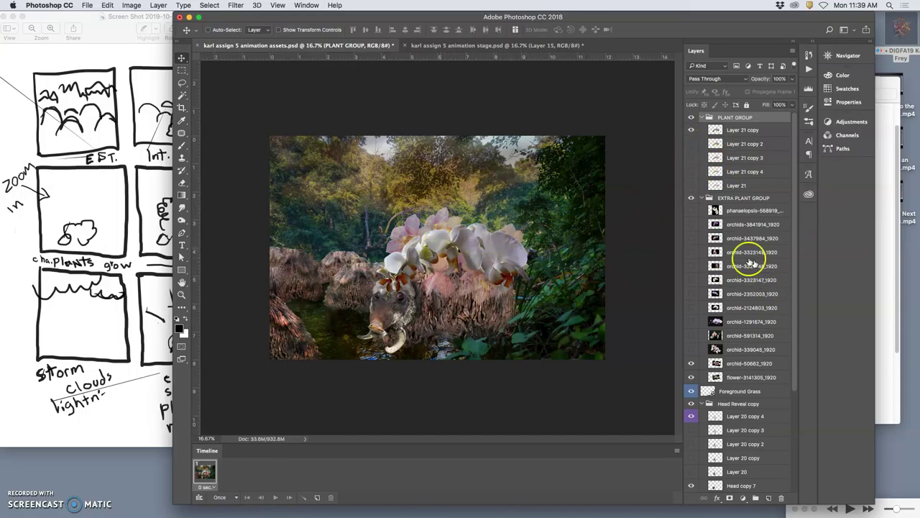
click(691, 349)
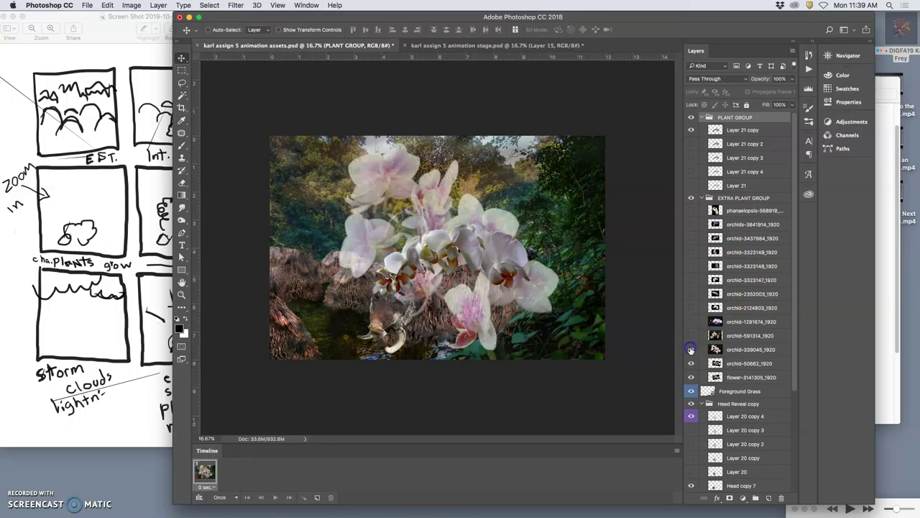
- Shrink orchid-339045_1920, tilt it about 34°, and warp it over the creature's back
click(733, 350)
key(super+t)
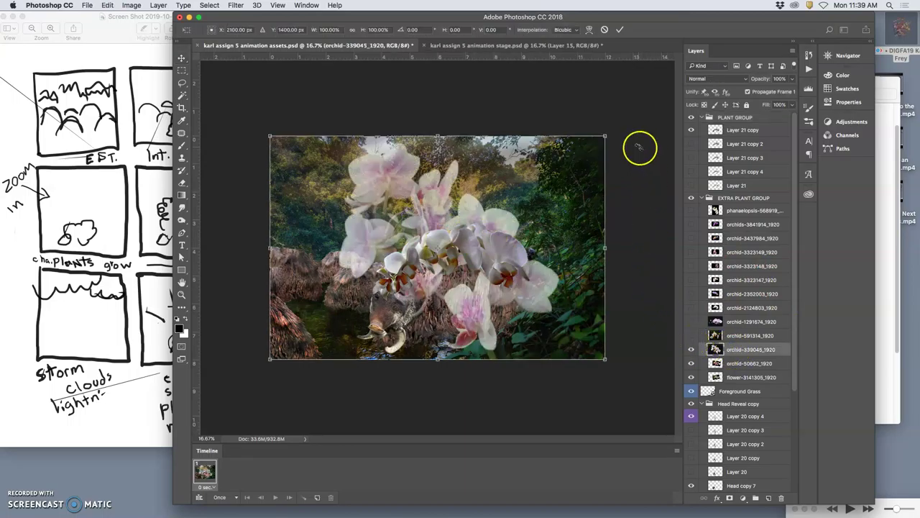
drag(606, 135, 421, 177)
drag(426, 269, 502, 247)
drag(586, 256, 612, 250)
right_click(540, 230)
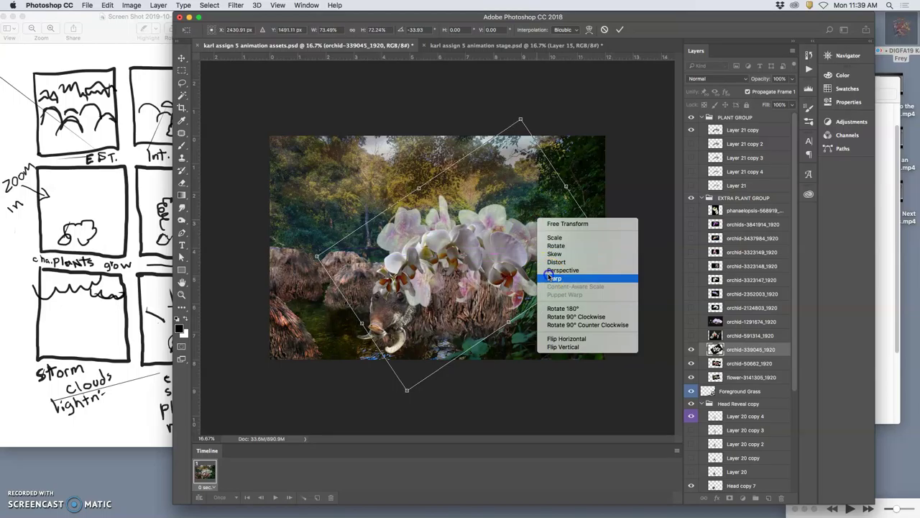
click(554, 278)
drag(415, 219, 423, 207)
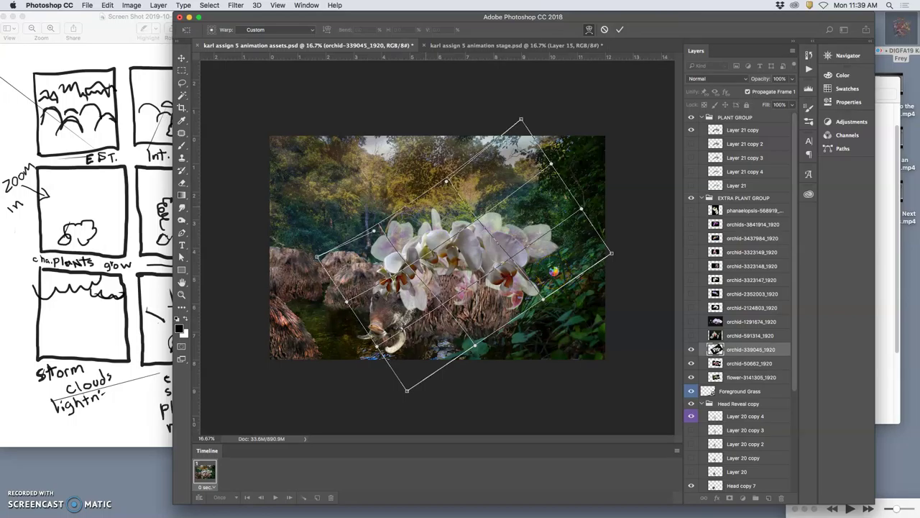
key(Return)
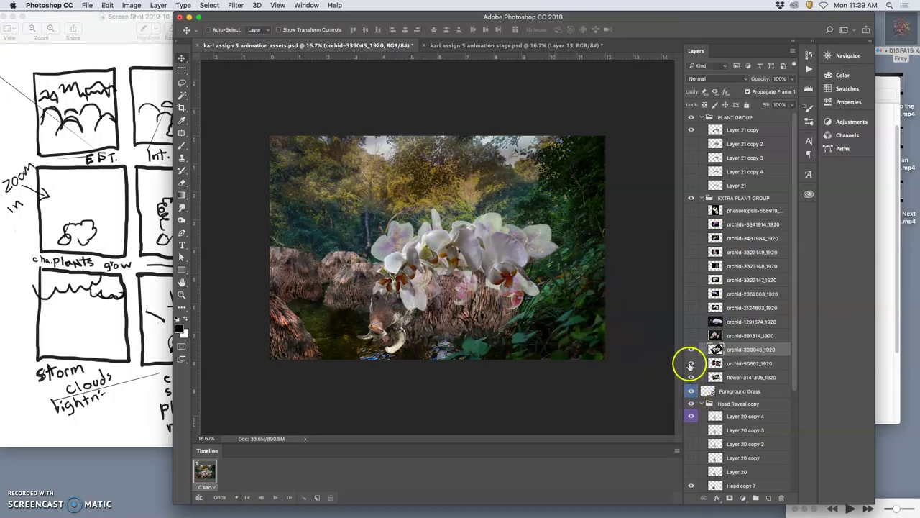
- Toggle orchid-339045_1920 off and on repeatedly to compare the scene with and without it
click(690, 349)
click(691, 349)
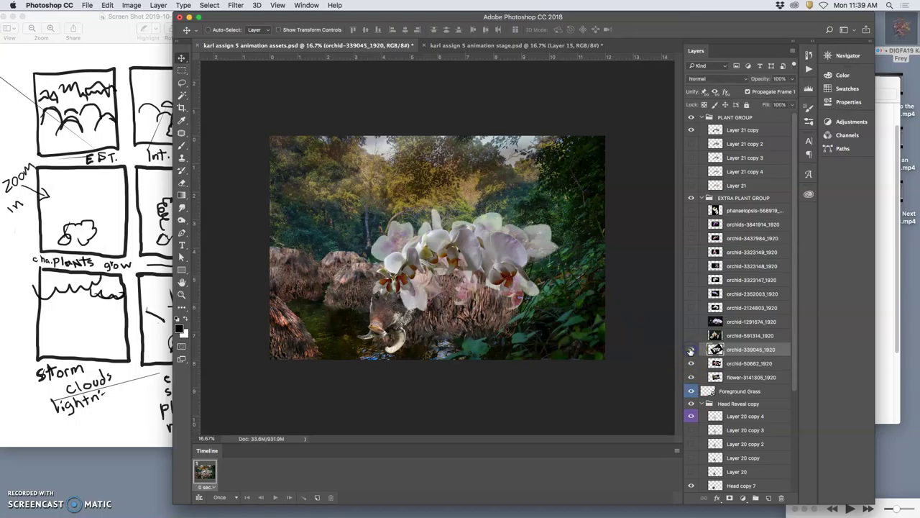
click(690, 350)
click(690, 349)
click(691, 350)
click(692, 350)
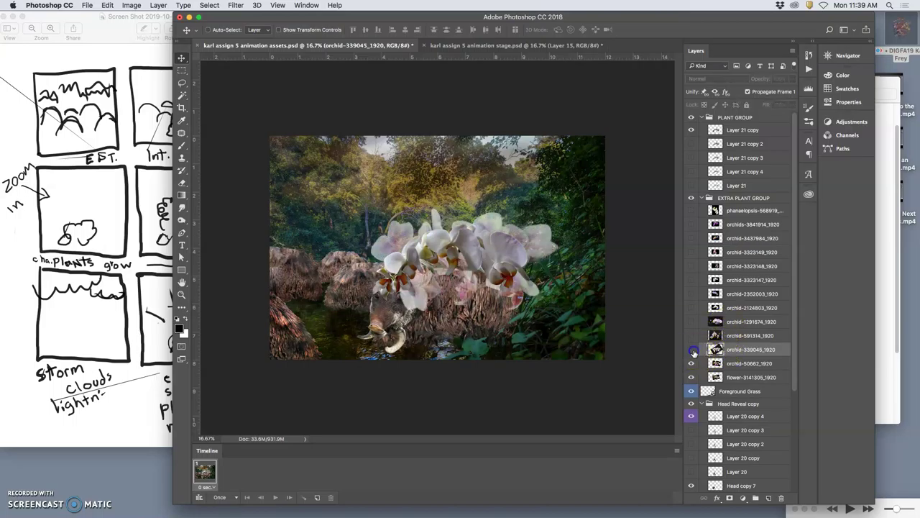
click(692, 351)
click(692, 351)
click(693, 351)
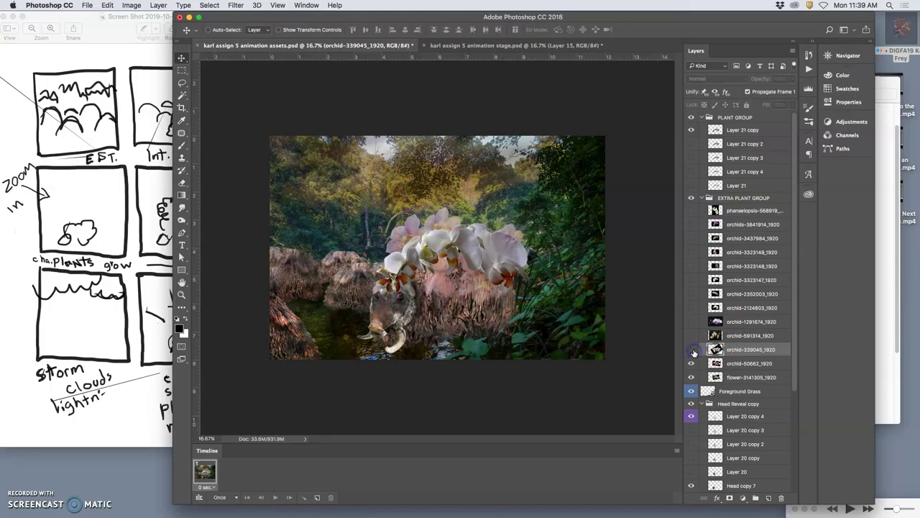
click(693, 350)
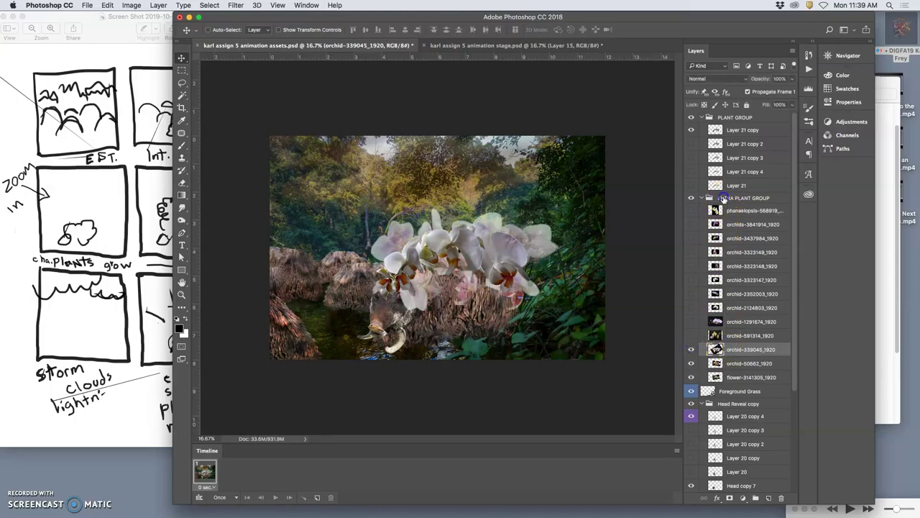
- Set the EXTRA PLANT GROUP folder's blend mode to Normal
click(723, 198)
click(710, 78)
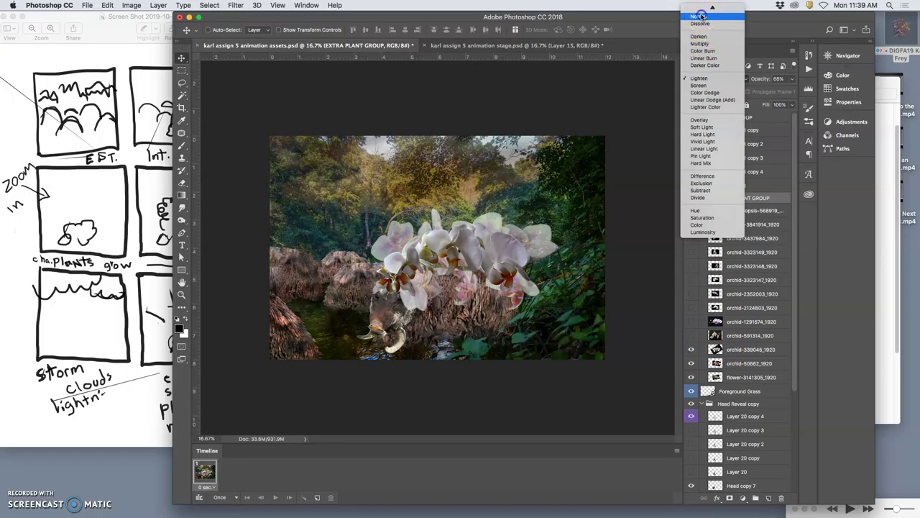
click(709, 12)
- Use the contiguous Magic Wand to select and delete the dark background behind the pink orchids
click(718, 350)
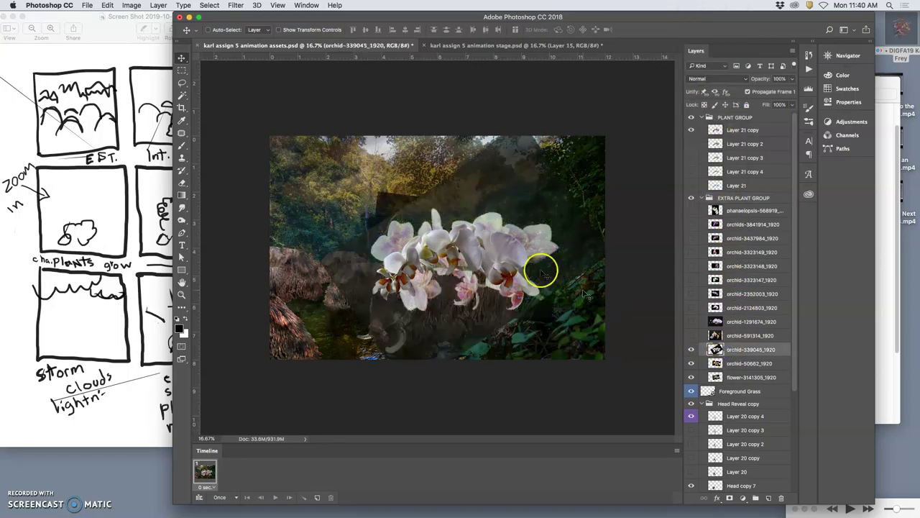
click(184, 95)
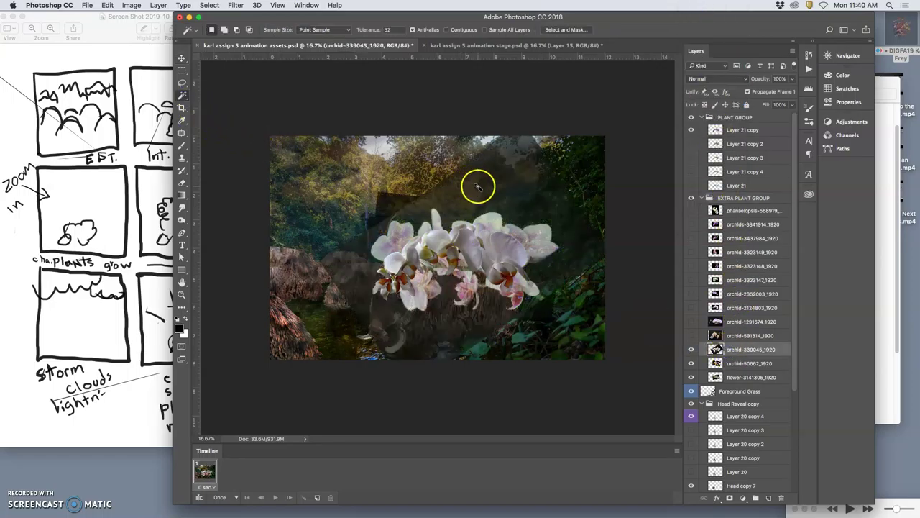
click(447, 29)
click(514, 170)
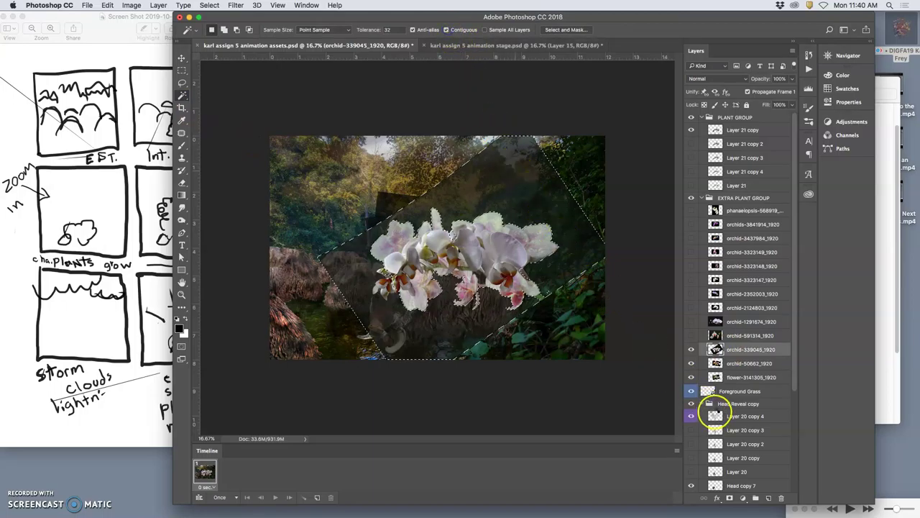
click(738, 364)
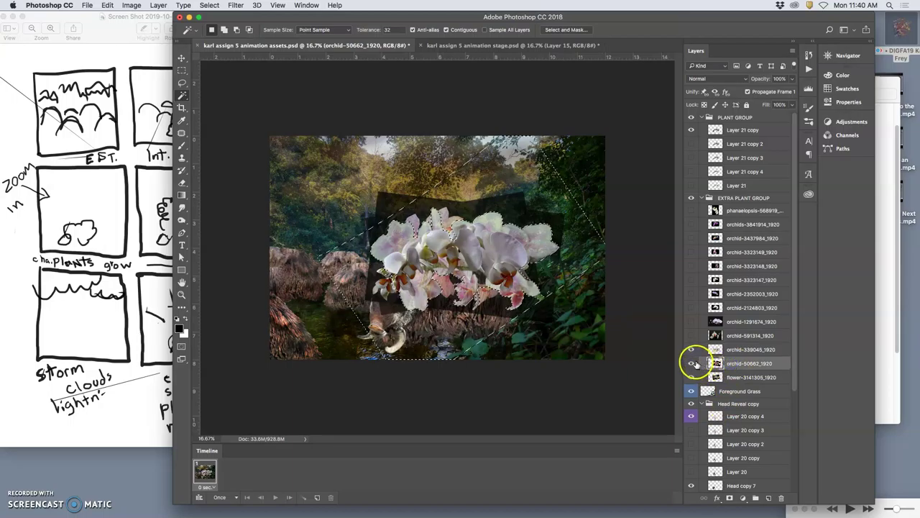
key(ctrl+d)
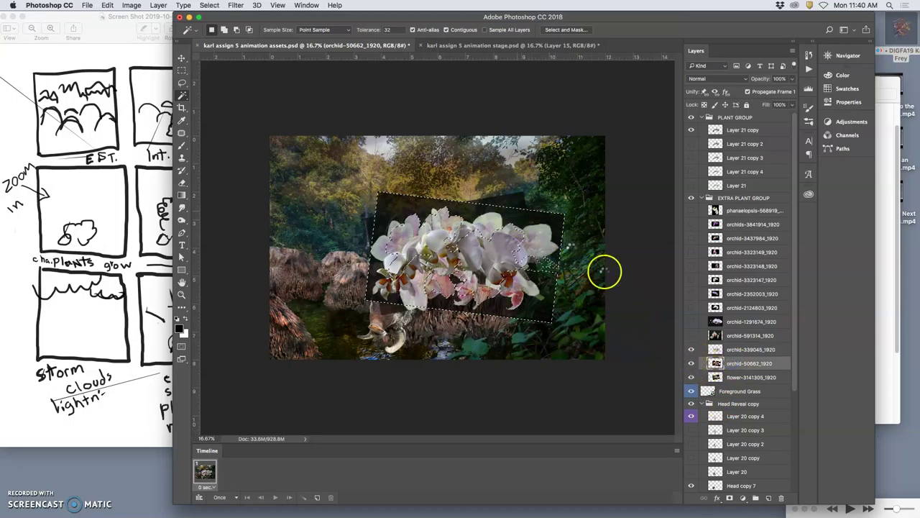
key(Delete)
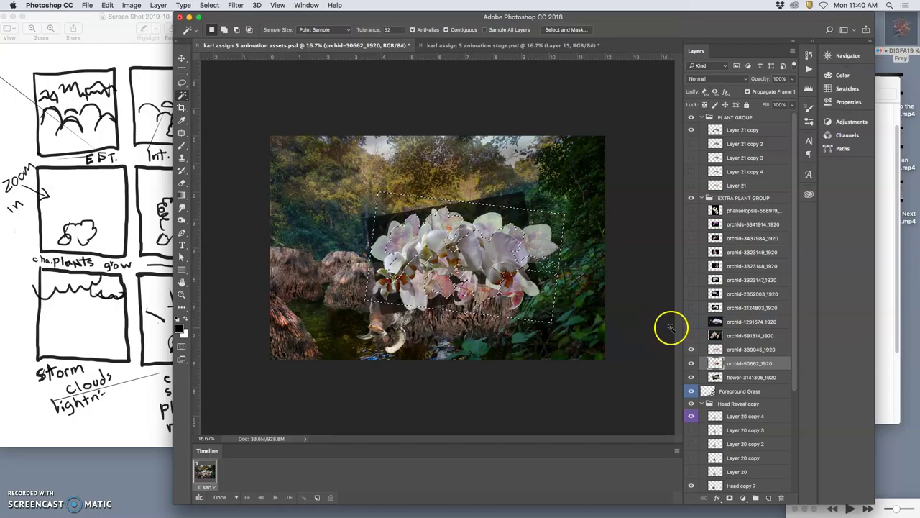
- On flower-3141305_1920, select and delete the dark background behind the white orchids
click(726, 379)
click(691, 348)
click(692, 363)
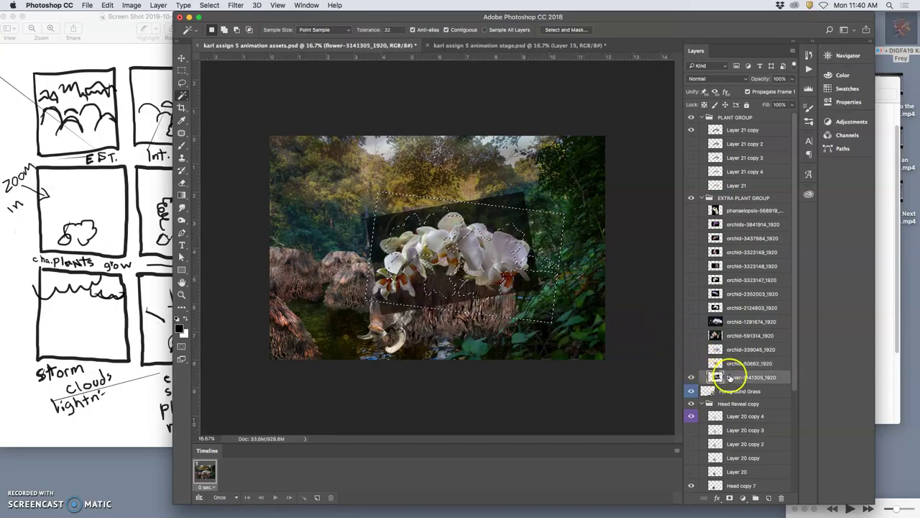
key(super+d)
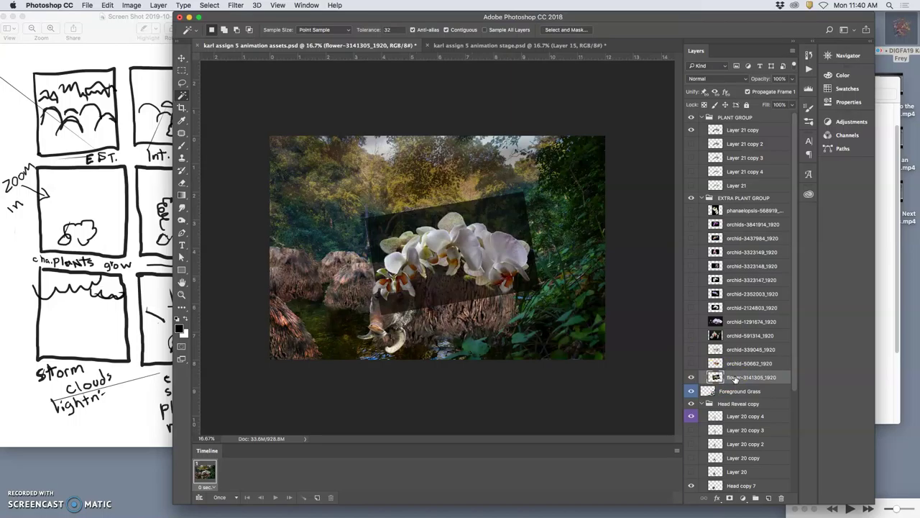
click(529, 260)
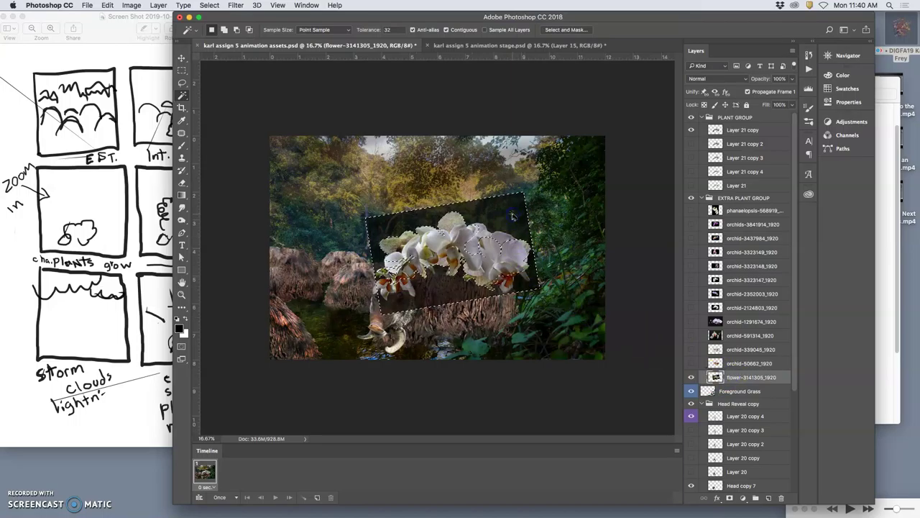
key(Delete)
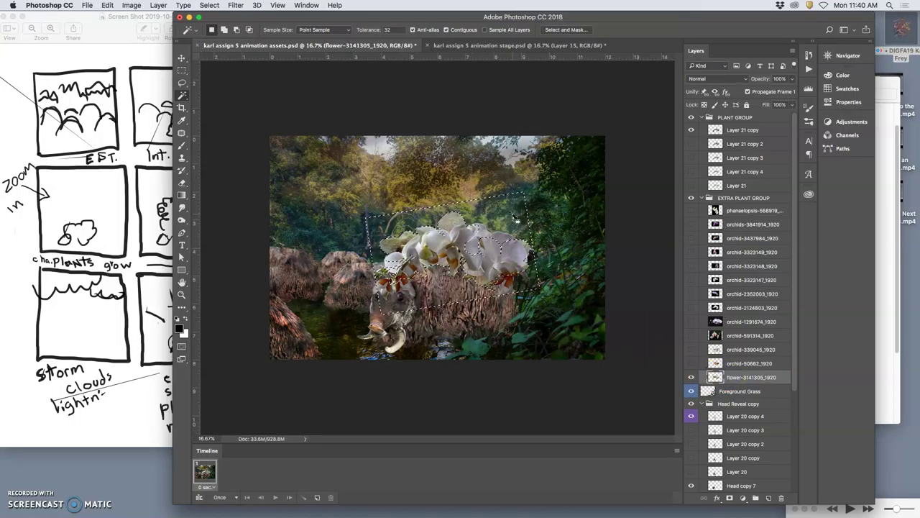
key(super+d)
- Turn orchid-50662_1920 and orchid-339045_1920 back on and compare the result
click(692, 363)
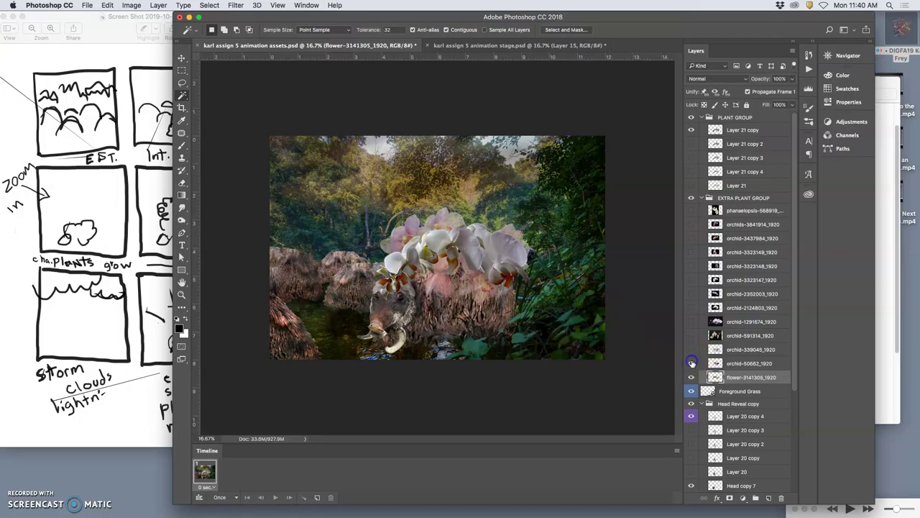
click(692, 352)
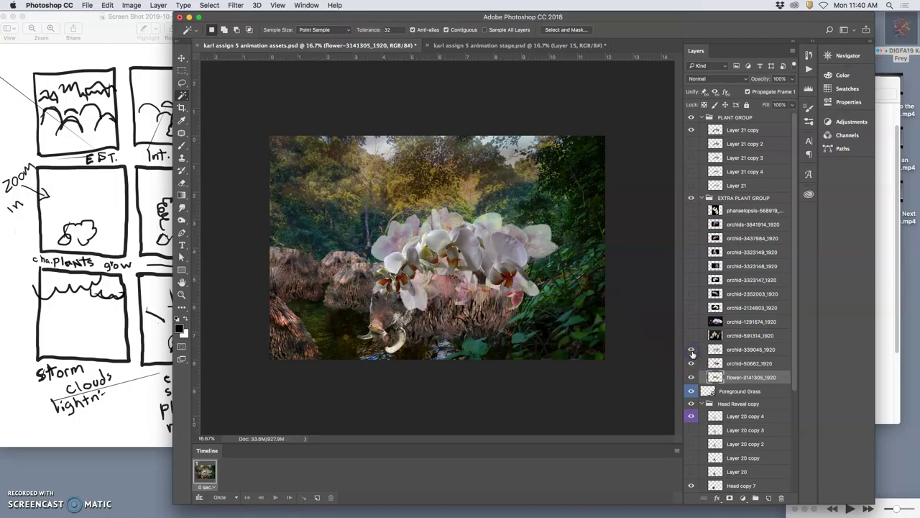
click(691, 353)
click(691, 352)
click(696, 348)
click(182, 182)
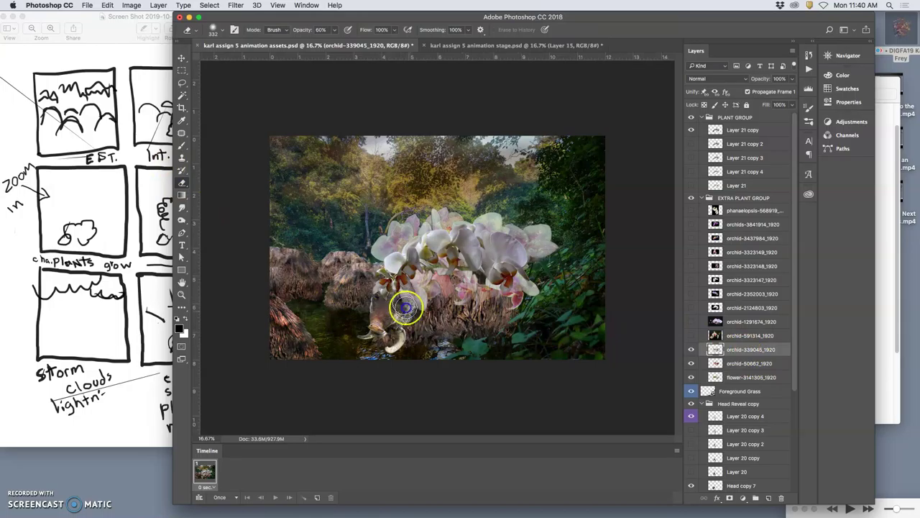
drag(404, 309, 436, 324)
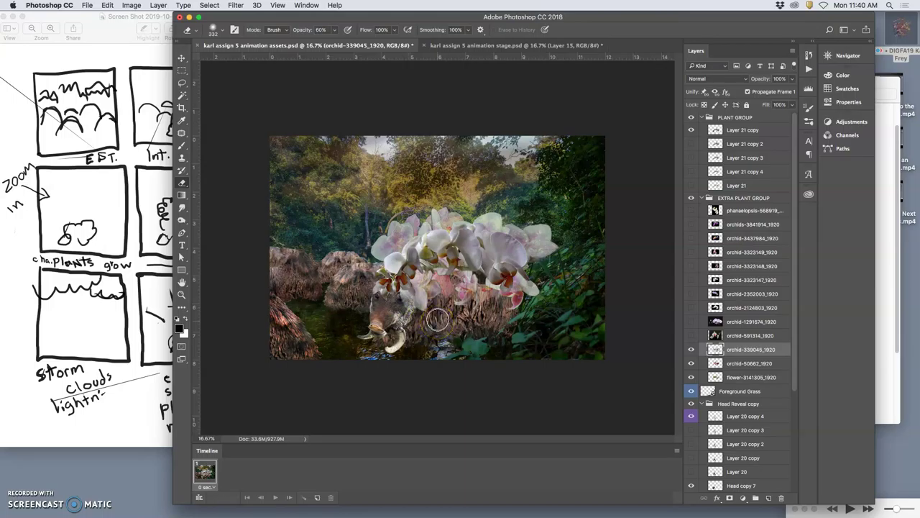
mouse_move(452, 315)
mouse_down()
mouse_move(499, 305)
mouse_move(489, 305)
mouse_move(512, 292)
mouse_move(555, 302)
mouse_up()
click(539, 24)
drag(538, 16, 552, 13)
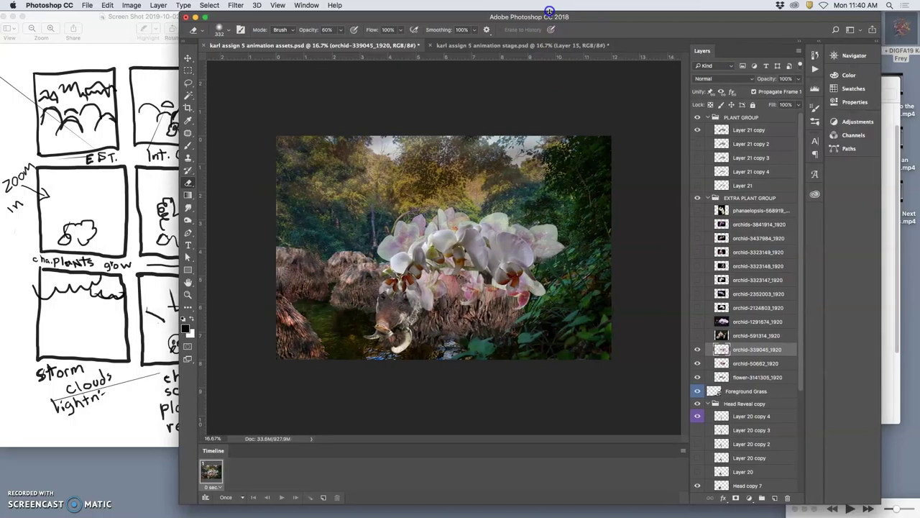
drag(549, 11, 548, 11)
mouse_move(488, 302)
mouse_down()
mouse_move(429, 310)
mouse_move(413, 300)
mouse_move(421, 315)
mouse_up()
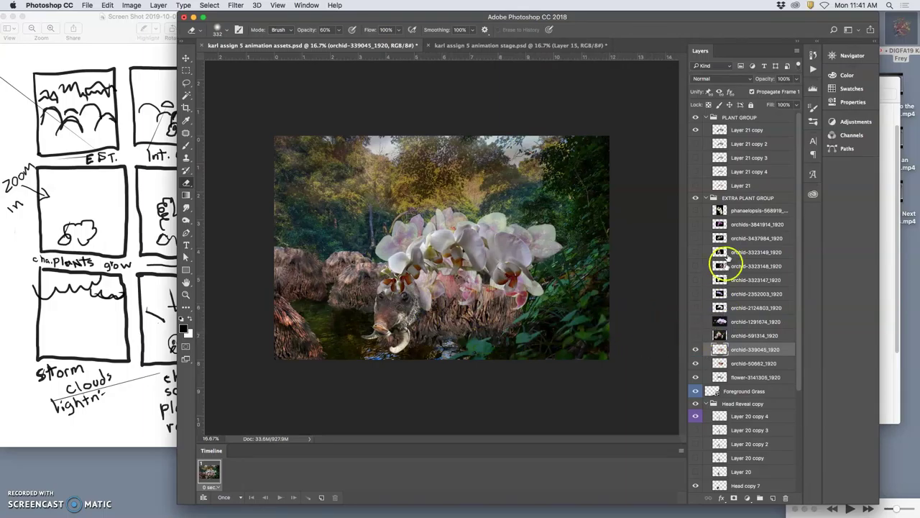
click(502, 45)
click(353, 46)
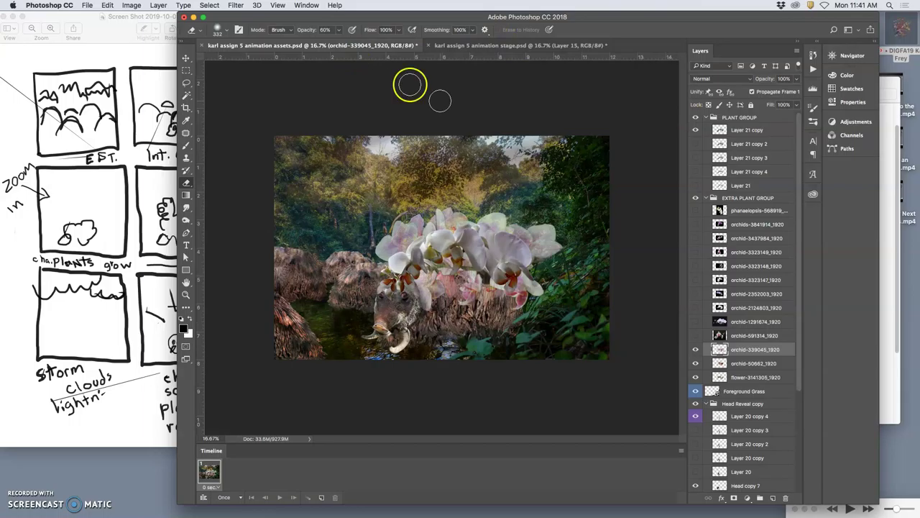
- Rotate Head copy 7 to about 2°, nudge it left and down, and commit
scroll(722, 420, down, 3)
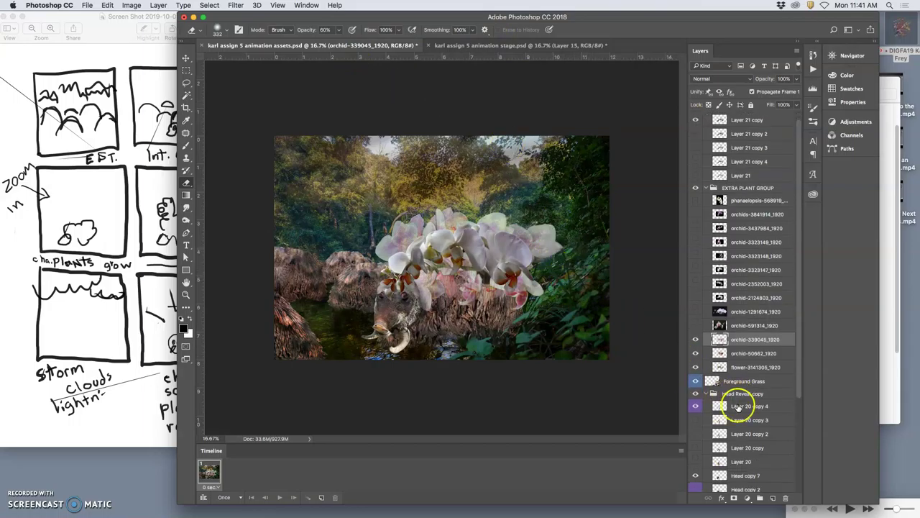
click(739, 451)
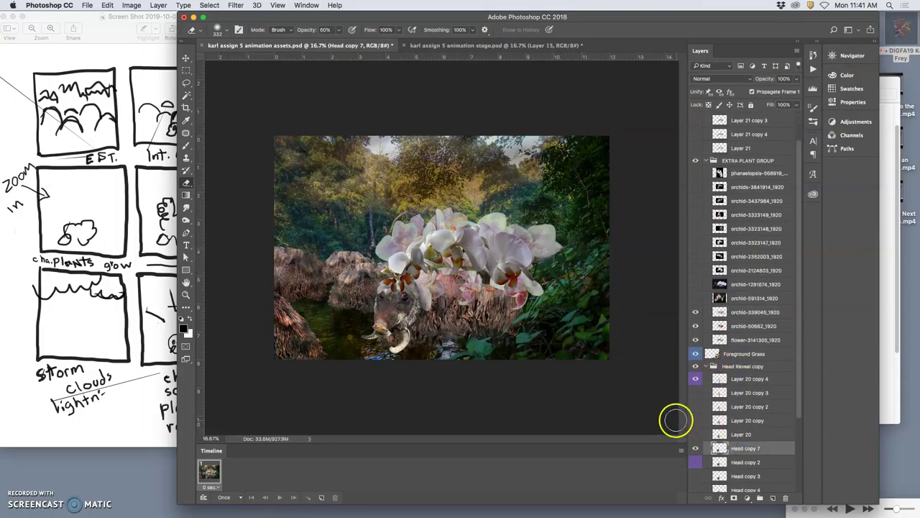
key(ctrl+t)
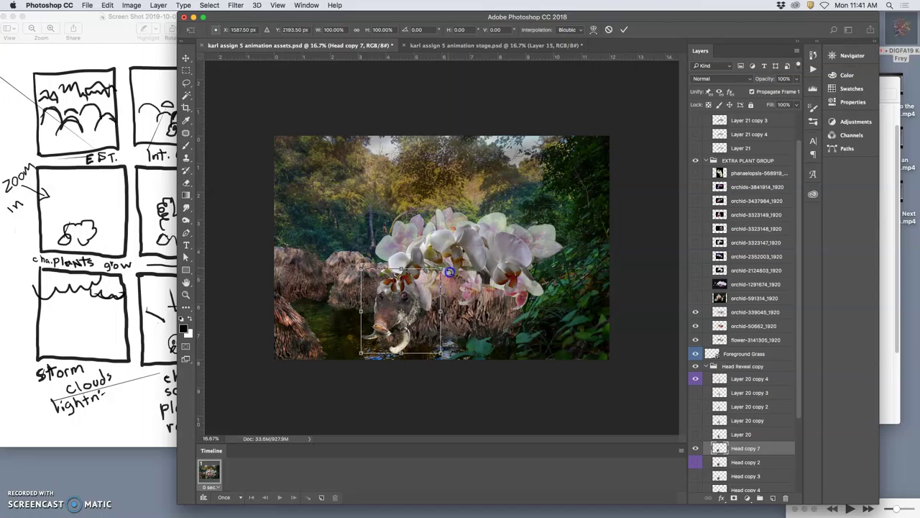
drag(448, 272, 449, 273)
key(shift+Left)
key(shift+Left)
key(shift+Left)
key(Down)
key(Down)
key(Down)
key(Down)
key(Down)
key(Down)
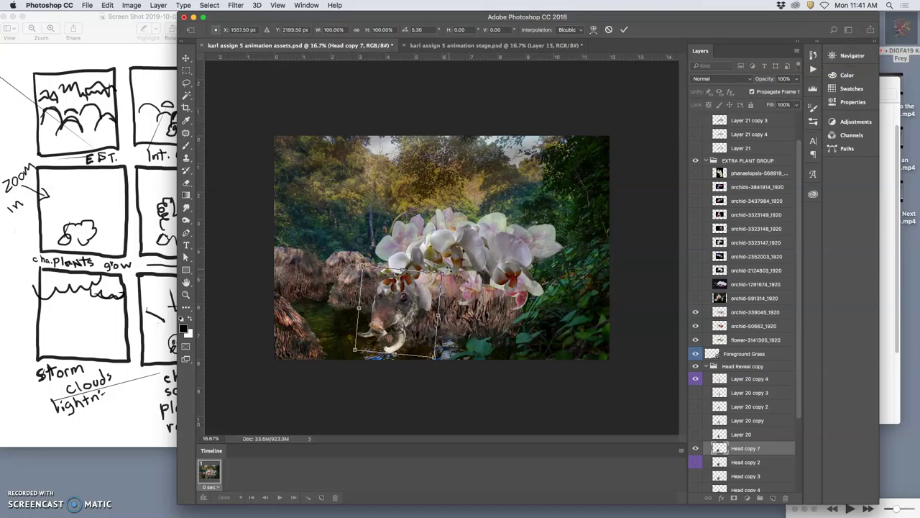
drag(448, 268, 448, 266)
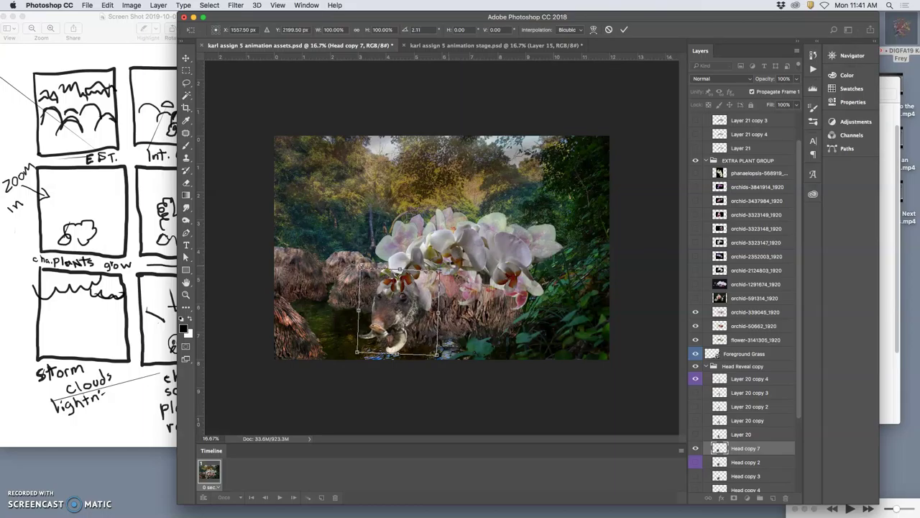
key(Return)
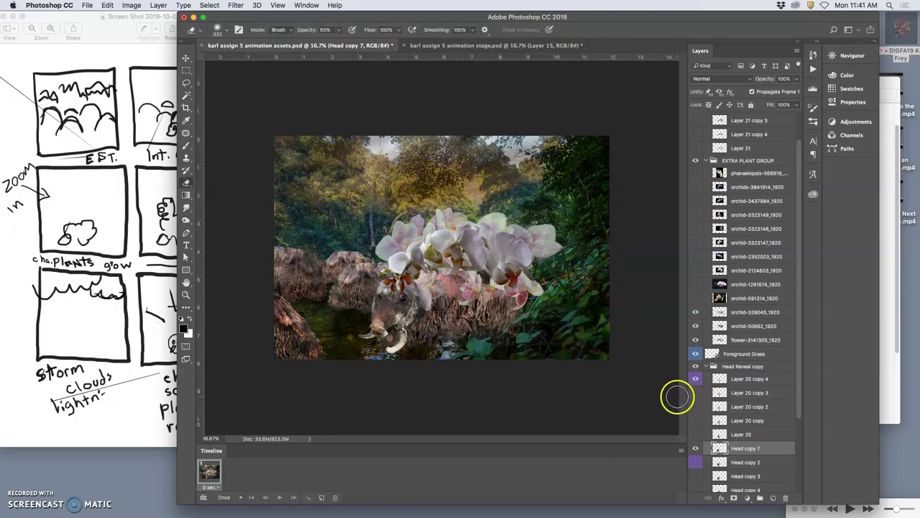
scroll(770, 435, down, 5)
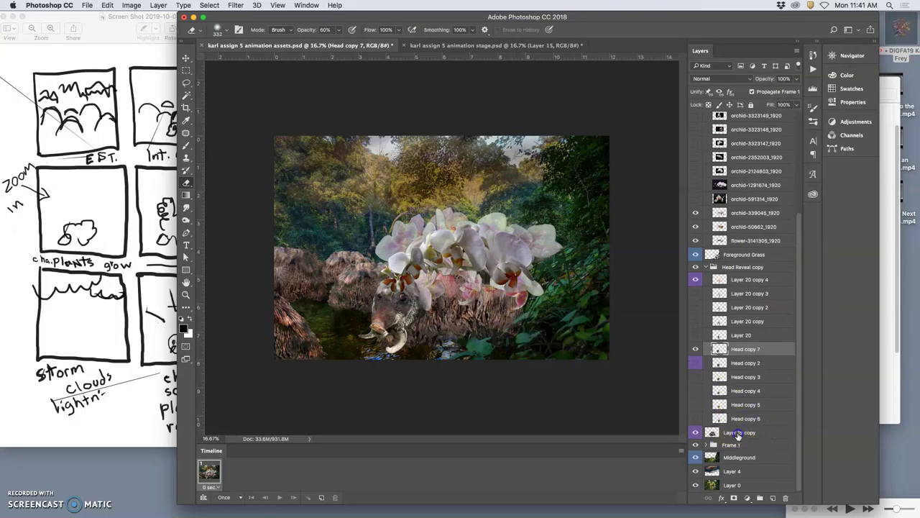
- Warp Layer 19 copy so its lower edge stretches down and outward
click(738, 435)
key(ctrl+t)
right_click(480, 299)
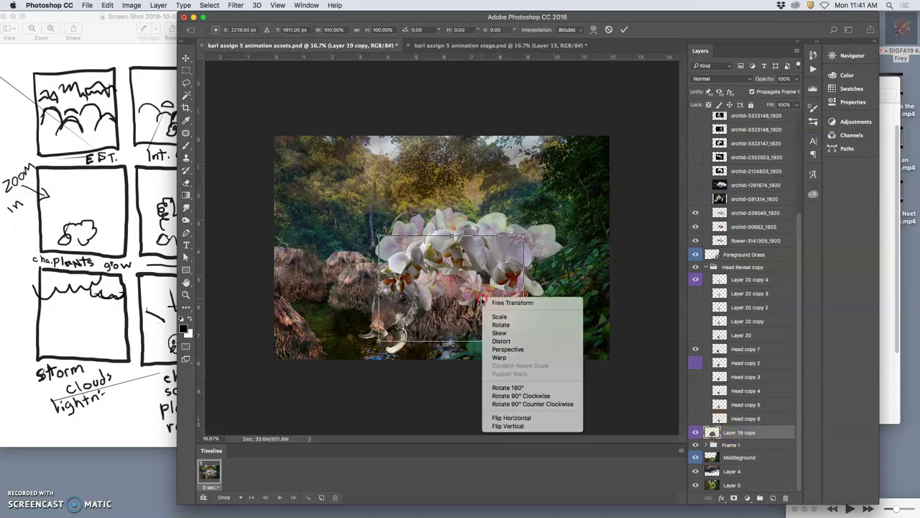
click(502, 357)
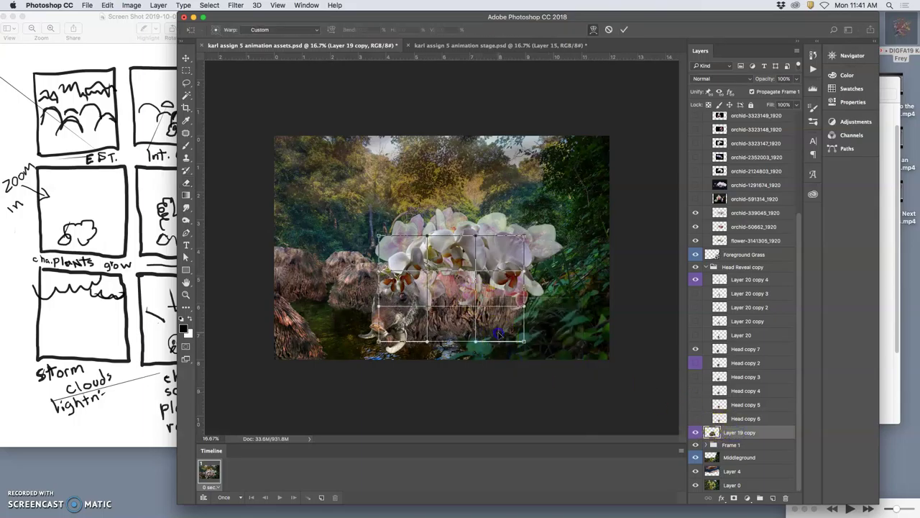
drag(506, 337, 525, 311)
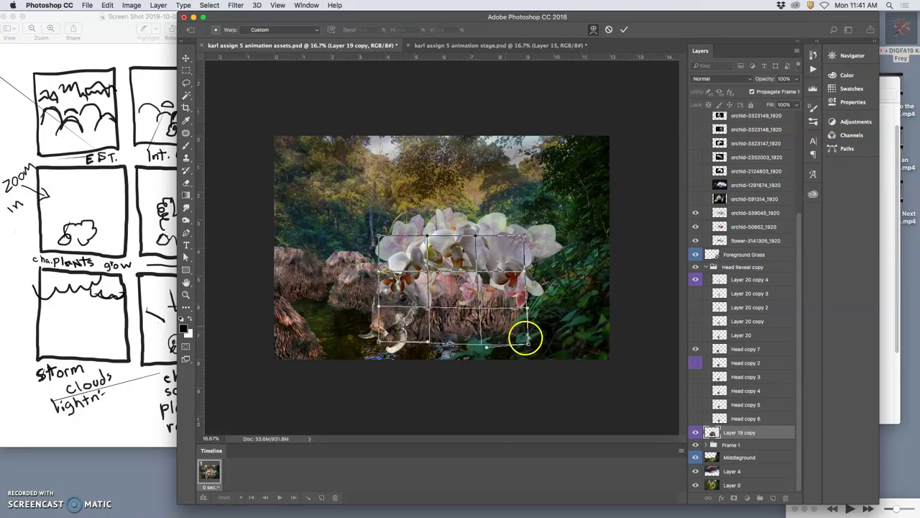
key(Return)
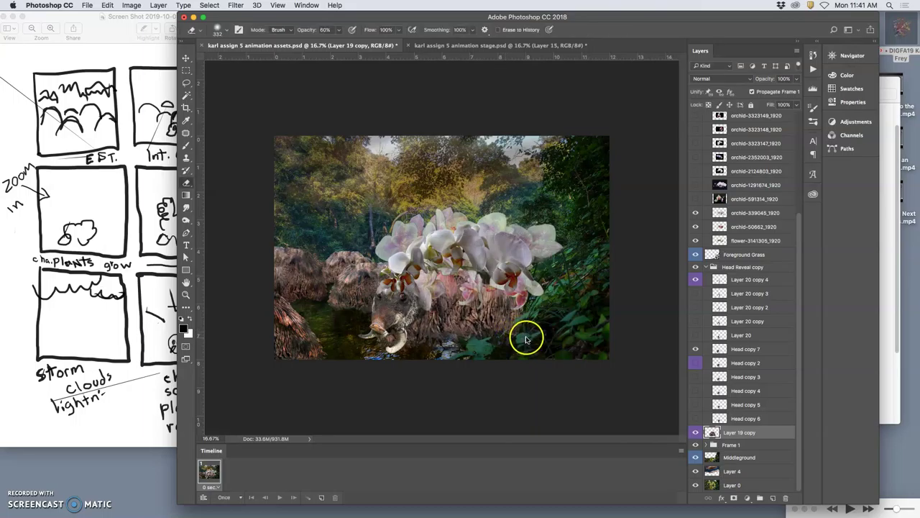
- Lower Layer 4's opacity to 36% and reposition it slightly within the scene
click(743, 474)
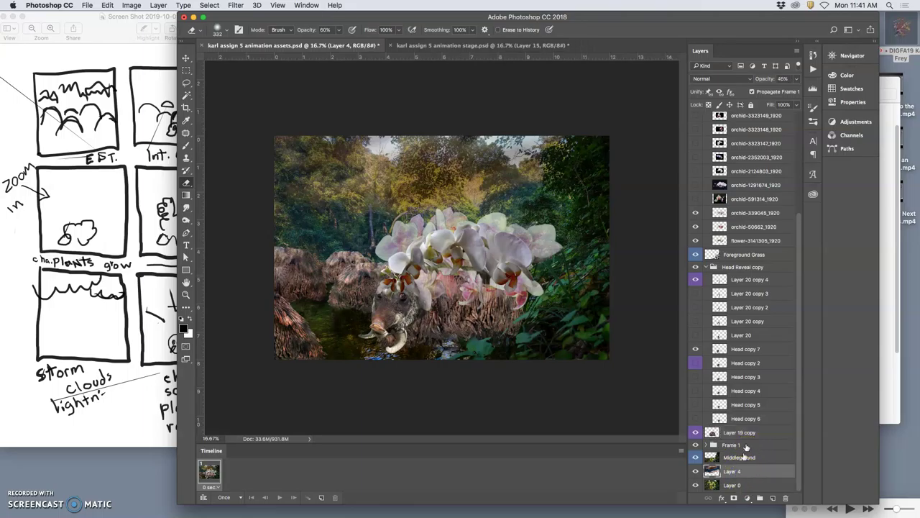
click(797, 79)
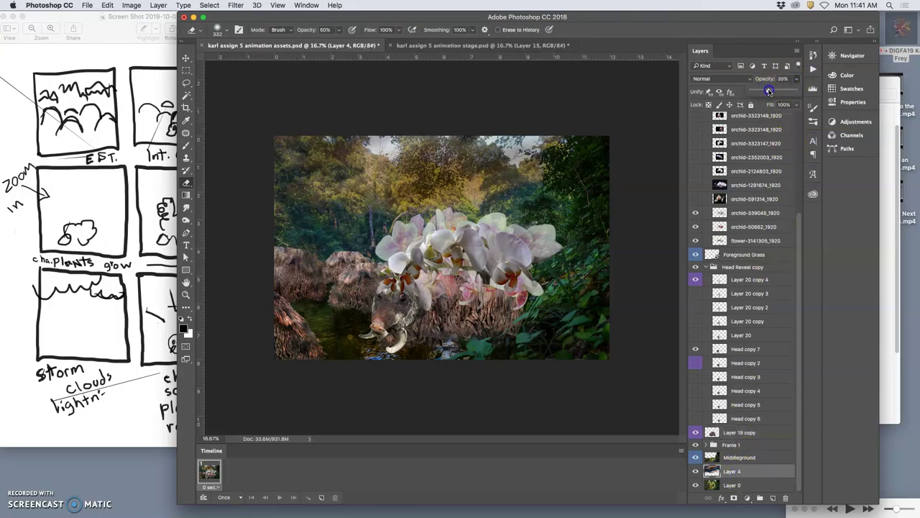
drag(769, 91, 766, 91)
click(184, 59)
drag(394, 171, 407, 187)
- Compare the stage and assets files, then select PLANT GROUP in the assets file
click(469, 47)
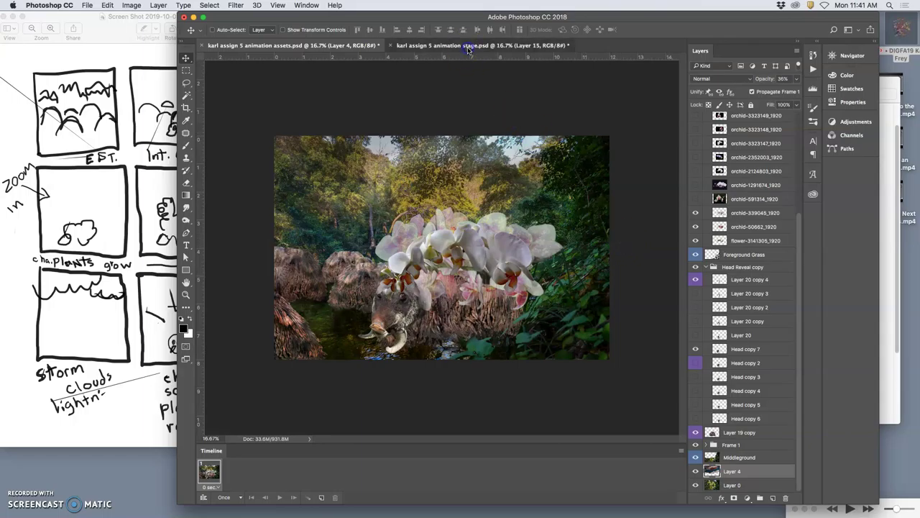
click(346, 45)
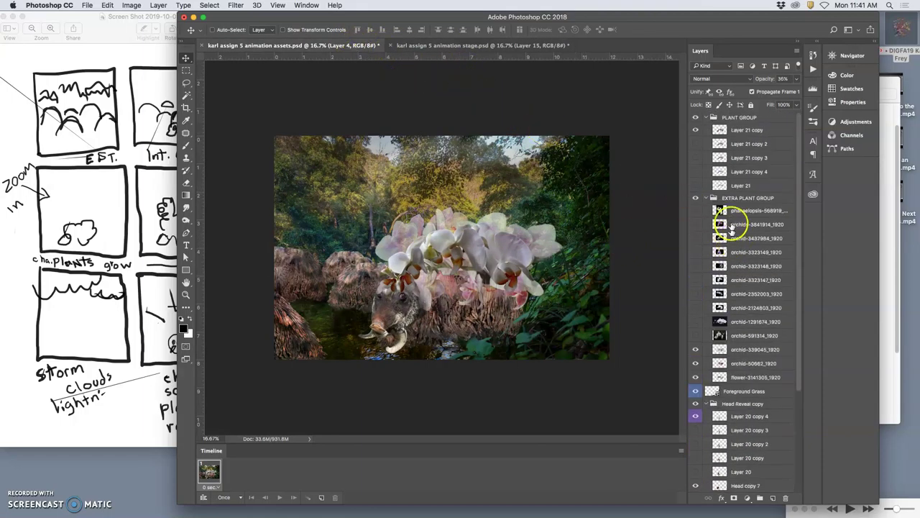
click(494, 46)
click(366, 45)
click(729, 118)
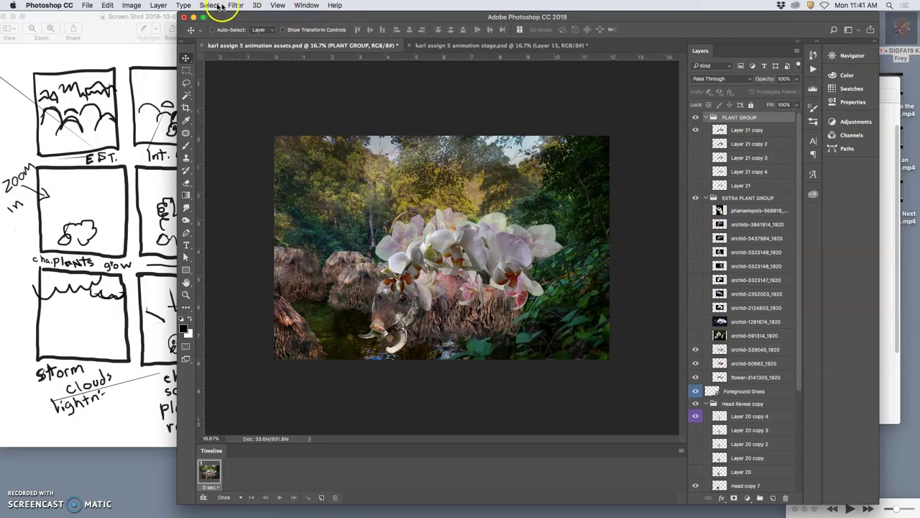
- Stamp visible layers, copy the canvas, paste it into the stage file as Layer 16, and show Layer 13
click(159, 5)
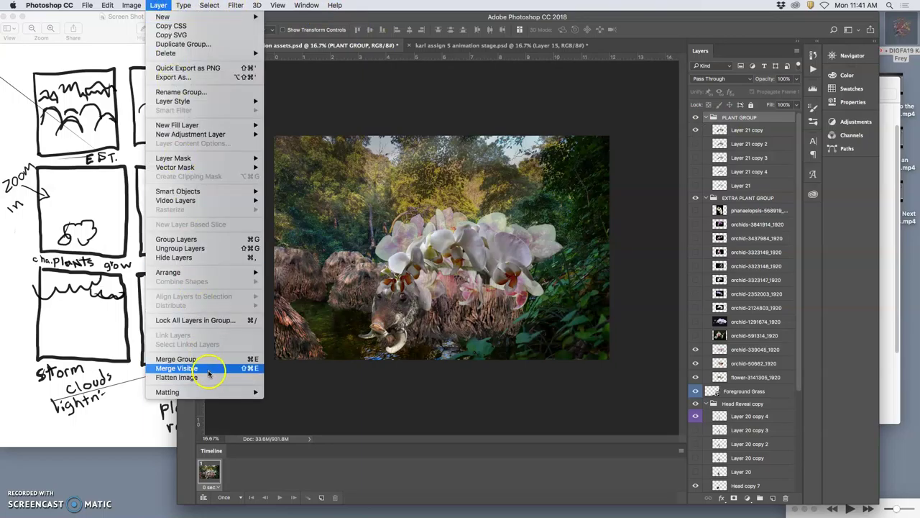
click(420, 286)
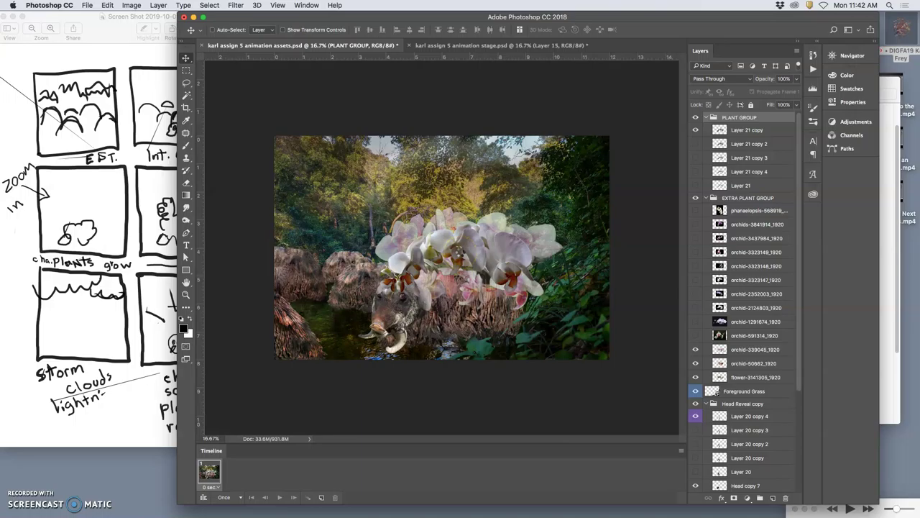
key(alt+shift+super+e)
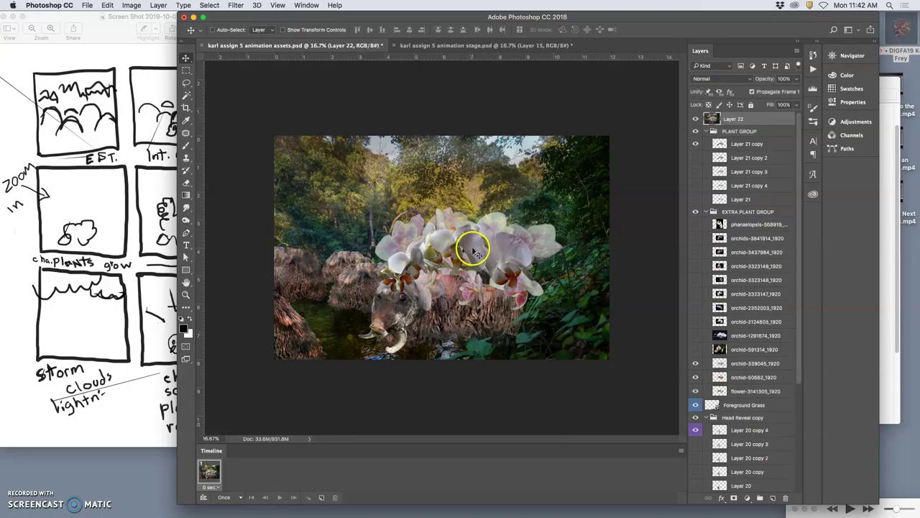
key(super+a)
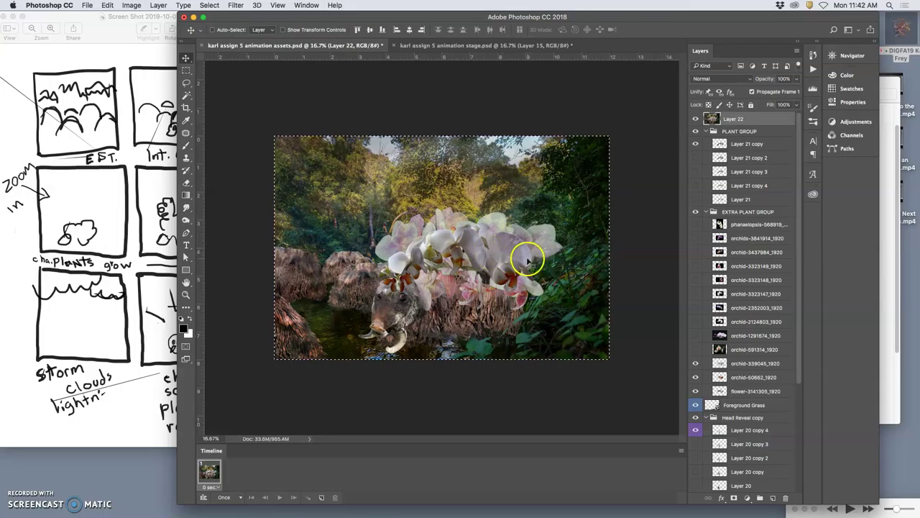
key(super+c)
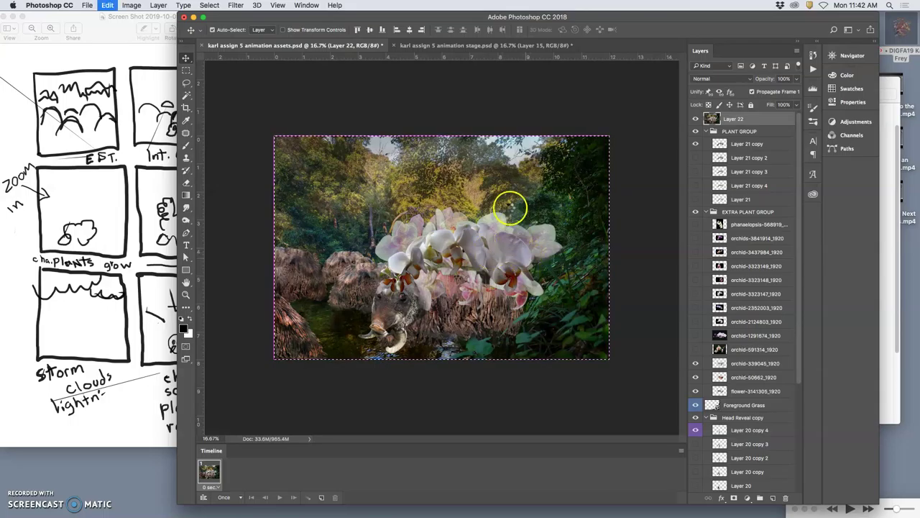
click(486, 45)
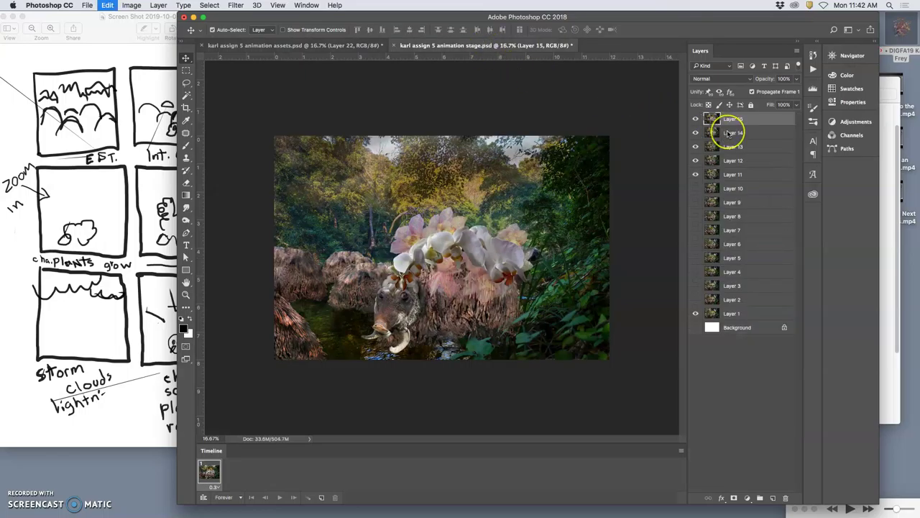
key(super+v)
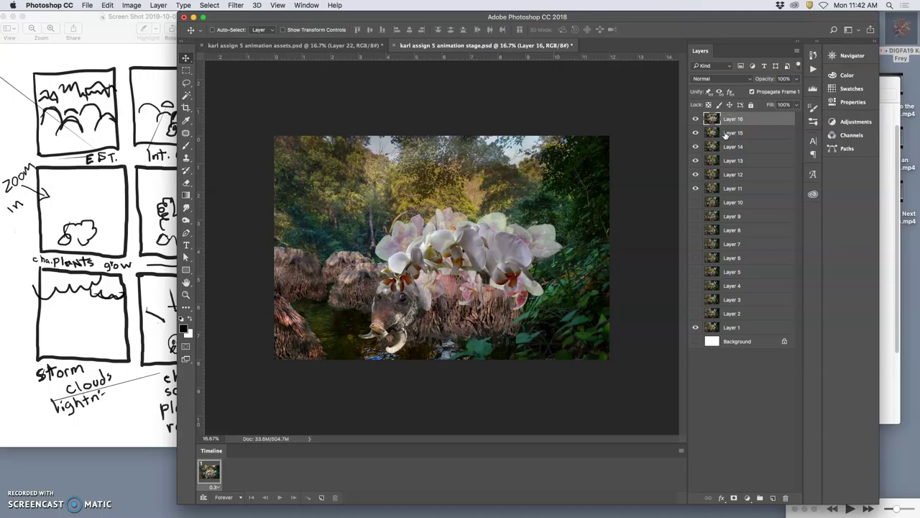
click(692, 148)
click(695, 160)
- Turn every layer into its own animation frame from the timeline menu
click(166, 222)
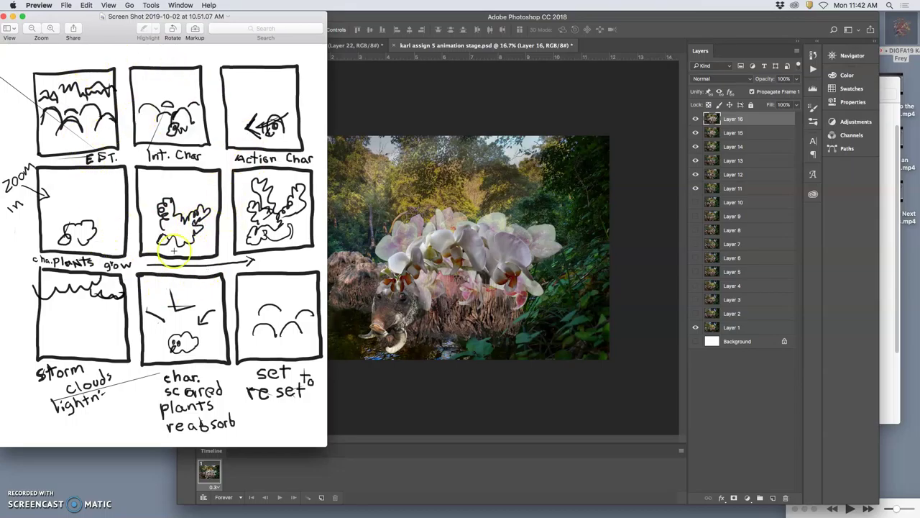
click(470, 345)
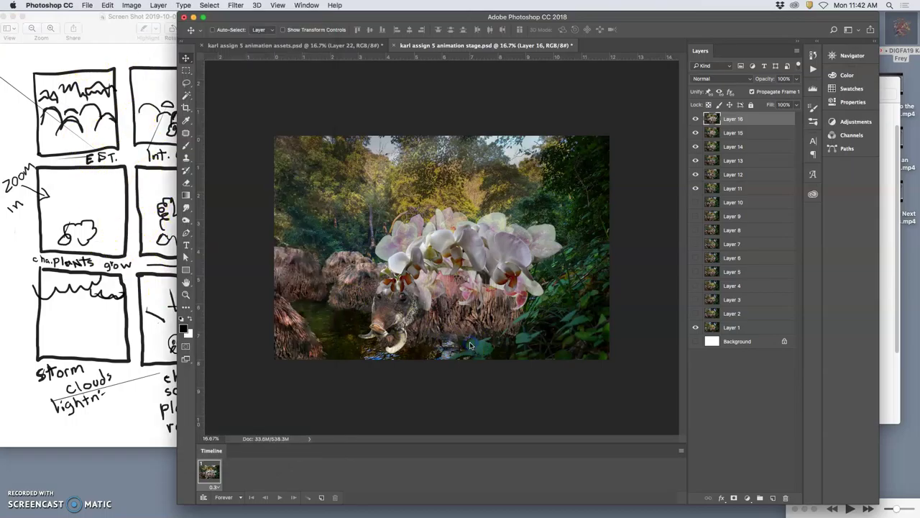
click(681, 452)
click(696, 411)
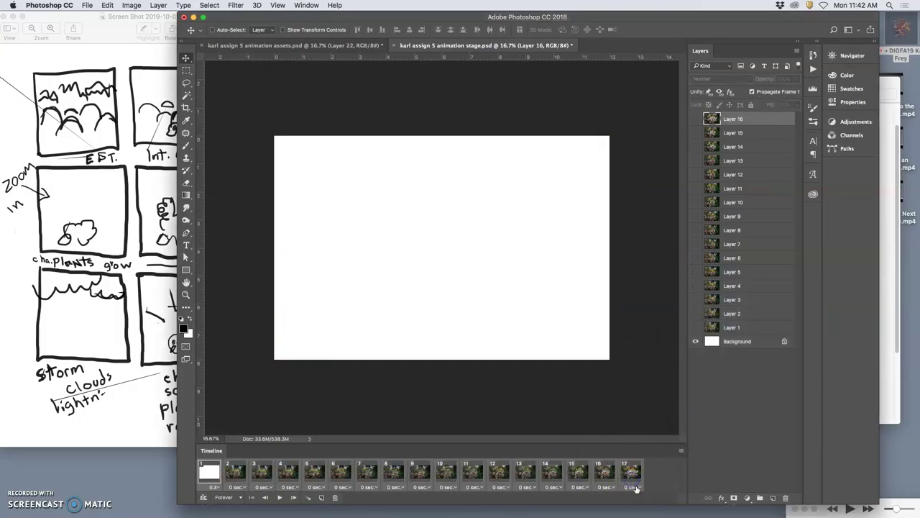
- Give all frames a 0.3-second delay
click(633, 487)
click(639, 474)
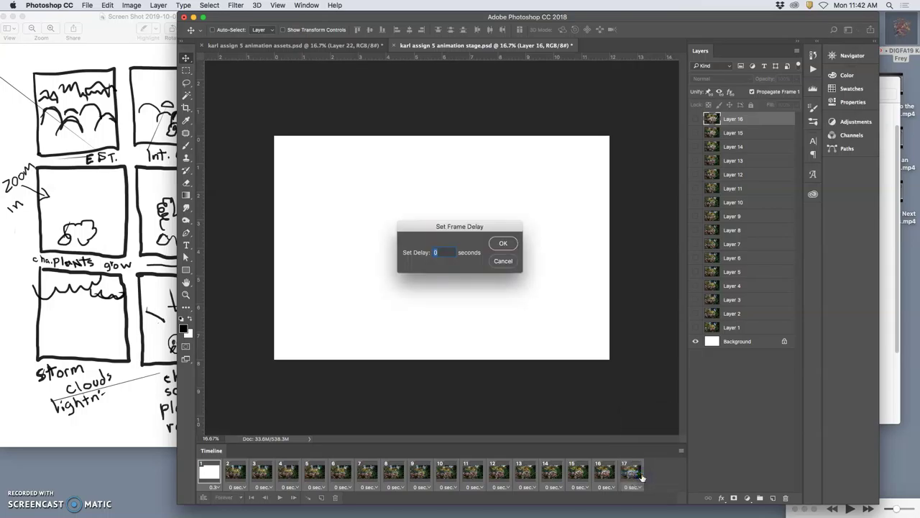
text(.3)
click(503, 243)
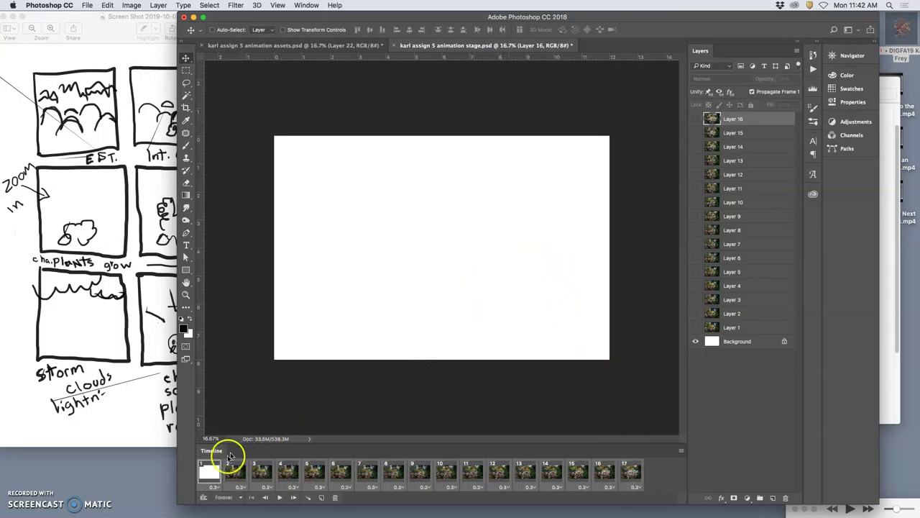
- Delete the blank white first frame, leaving 16 frames
click(236, 478)
drag(235, 479, 335, 499)
click(279, 496)
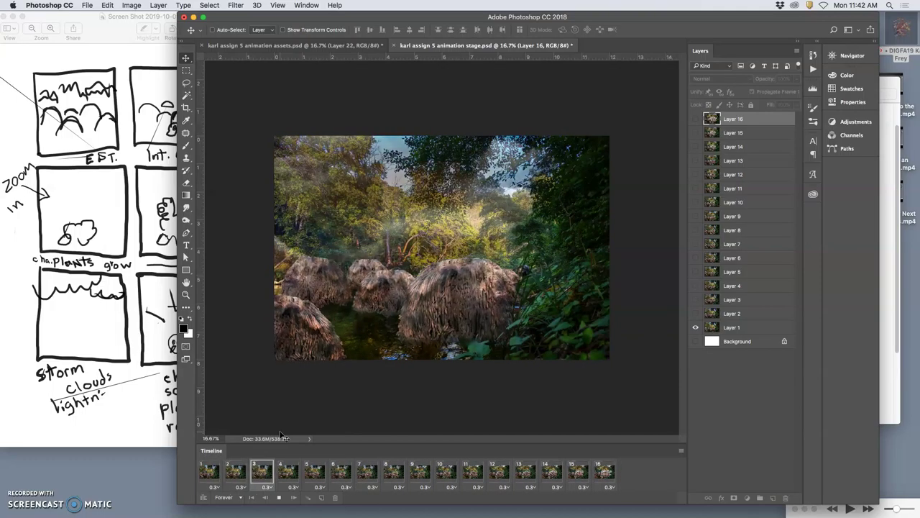
- Stop the looping preview, go back to frame 1 and delete every other frame
click(263, 431)
click(266, 490)
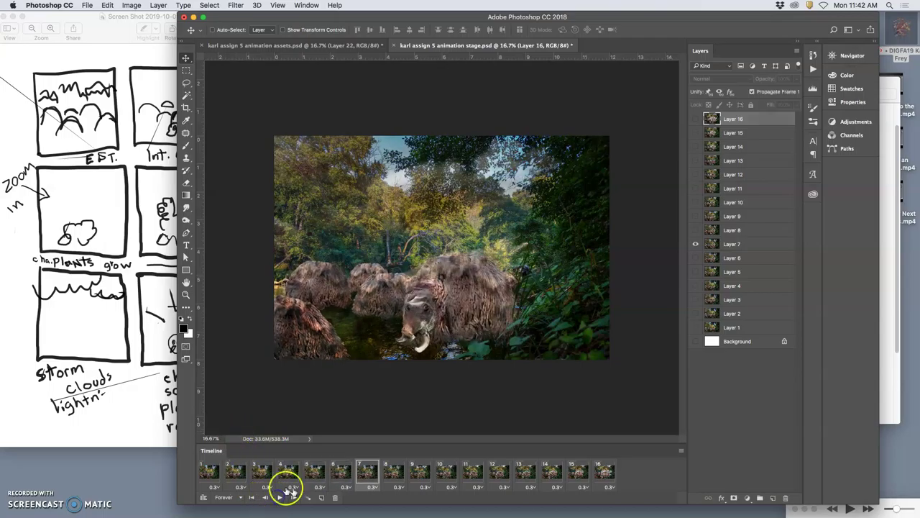
click(210, 472)
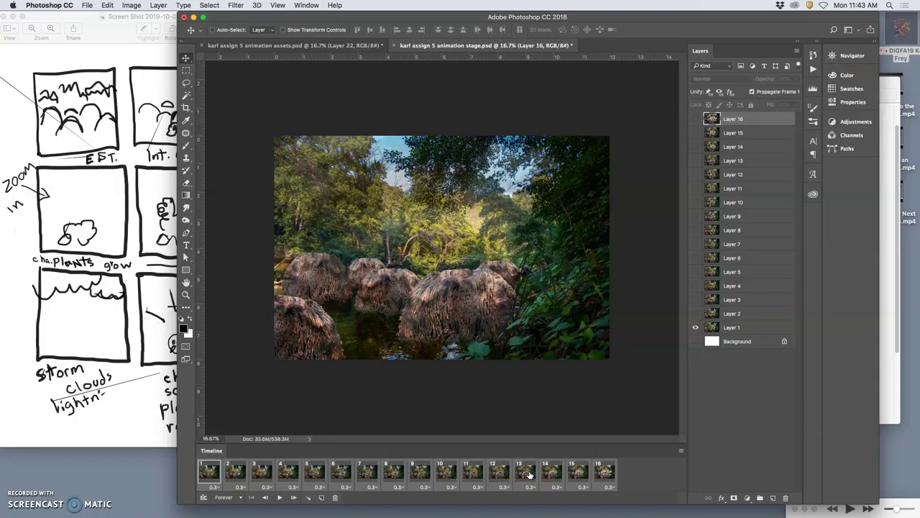
click(338, 497)
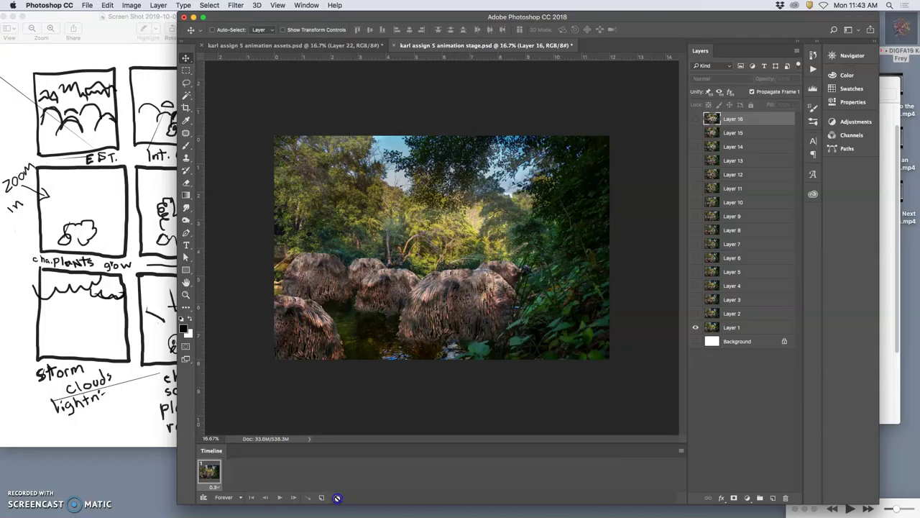
- In the animation assets file, clear the selection and delete Layer 22
click(360, 45)
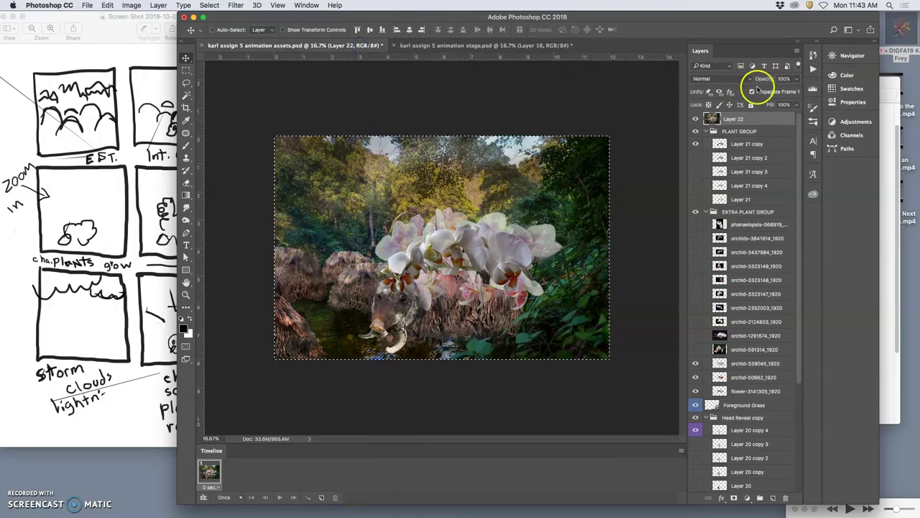
key(super+d)
key(BackSpace)
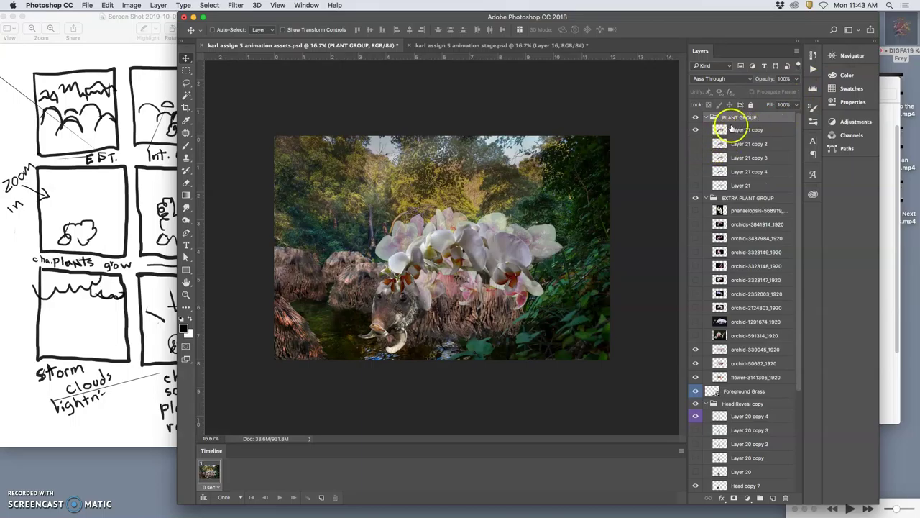
- Show orchid-591314_1920 and delete its dark background with the Magic Wand
click(706, 117)
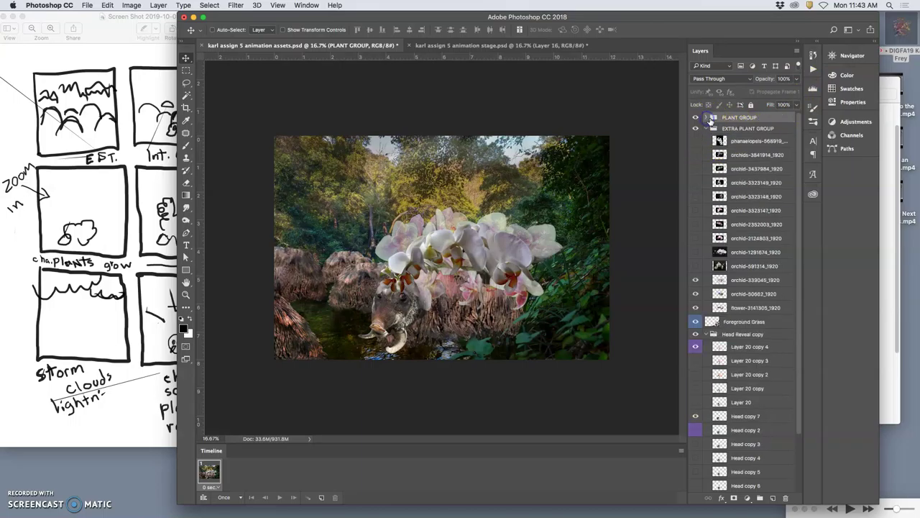
click(695, 267)
click(733, 266)
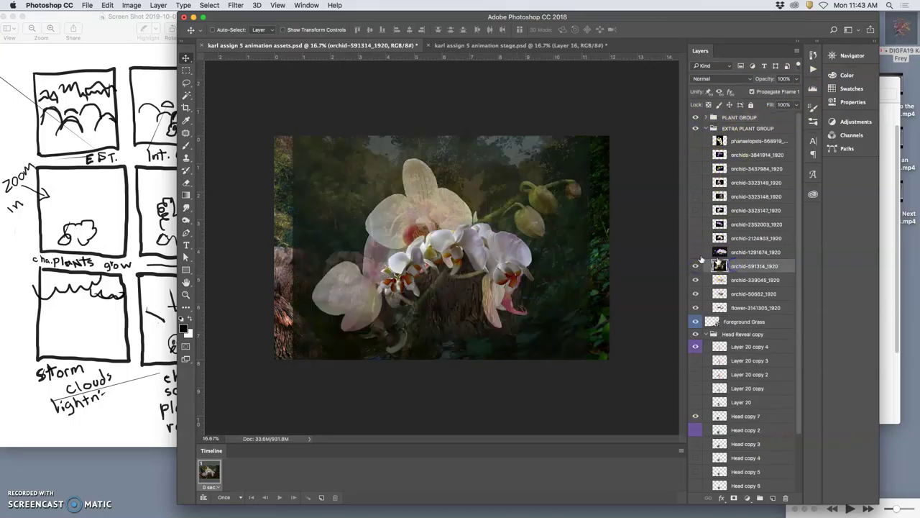
click(187, 96)
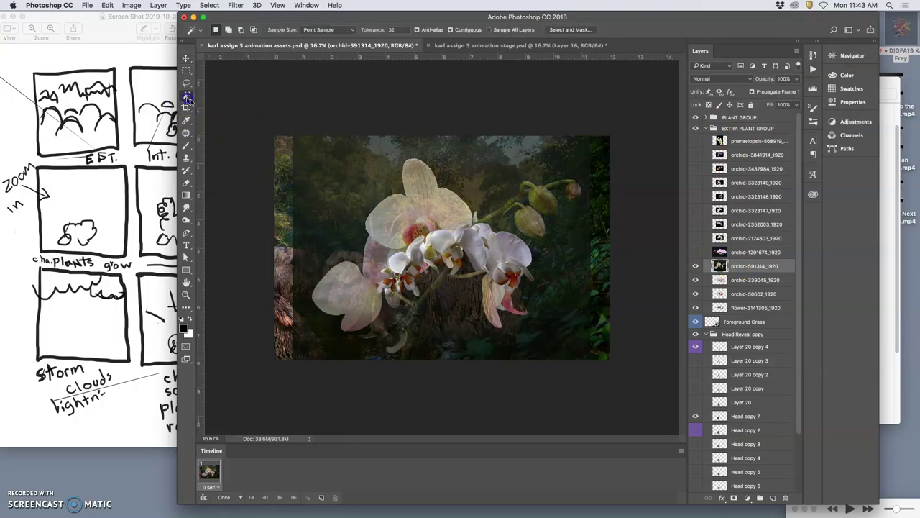
click(339, 166)
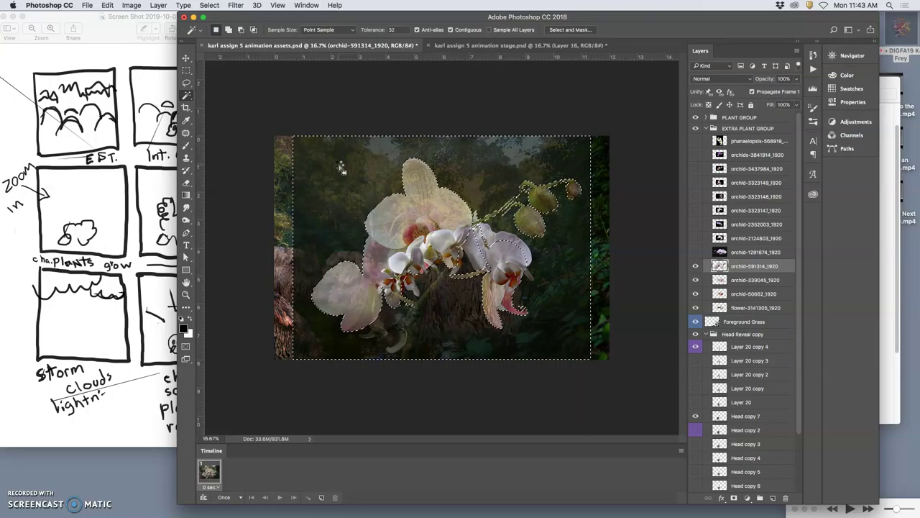
key(Delete)
key(ctrl+d)
- Shrink the orchid to about 69% and move it right and down over the creature
key(ctrl+t)
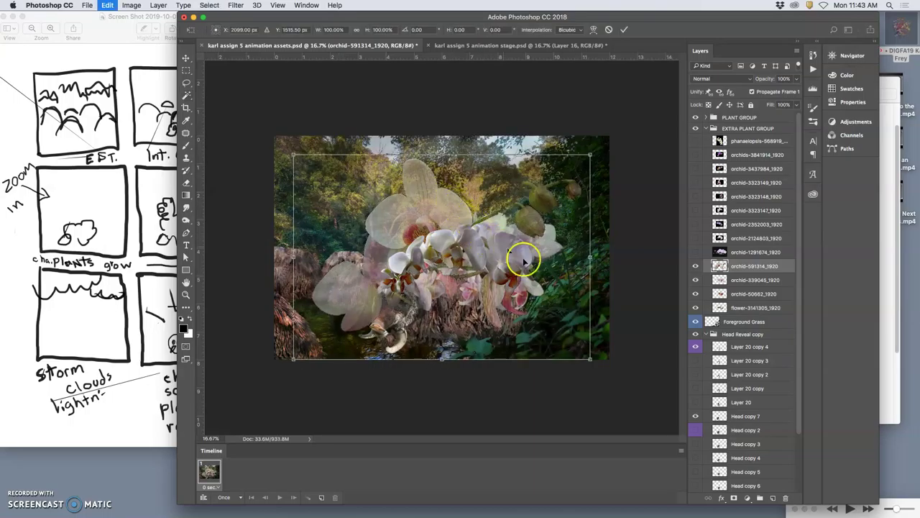
drag(574, 349, 480, 284)
drag(403, 208, 430, 215)
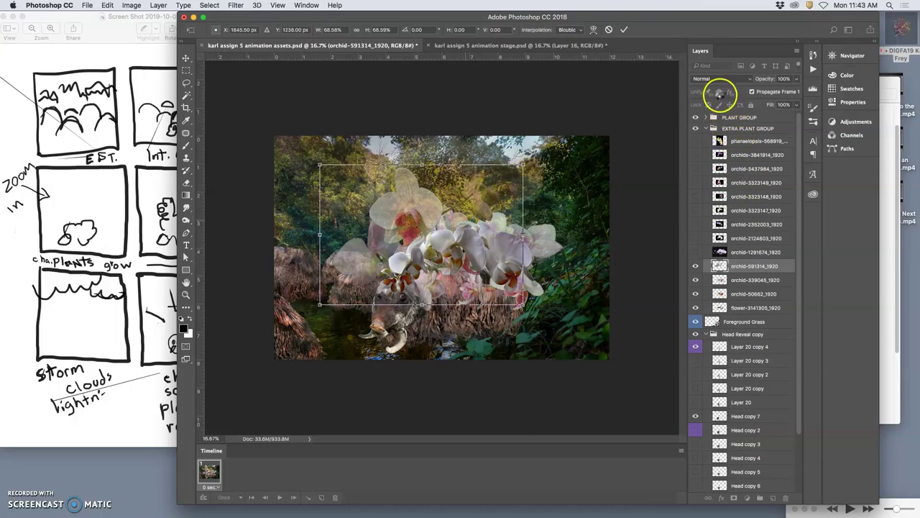
- Commit the orchid resize and duplicate the orchid-591314_1920 layer
key(Return)
click(728, 131)
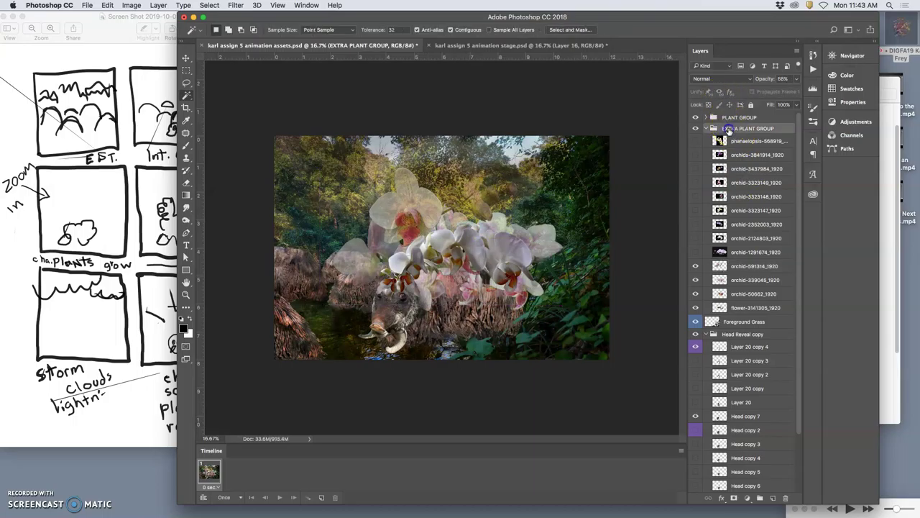
click(709, 79)
click(709, 81)
click(739, 267)
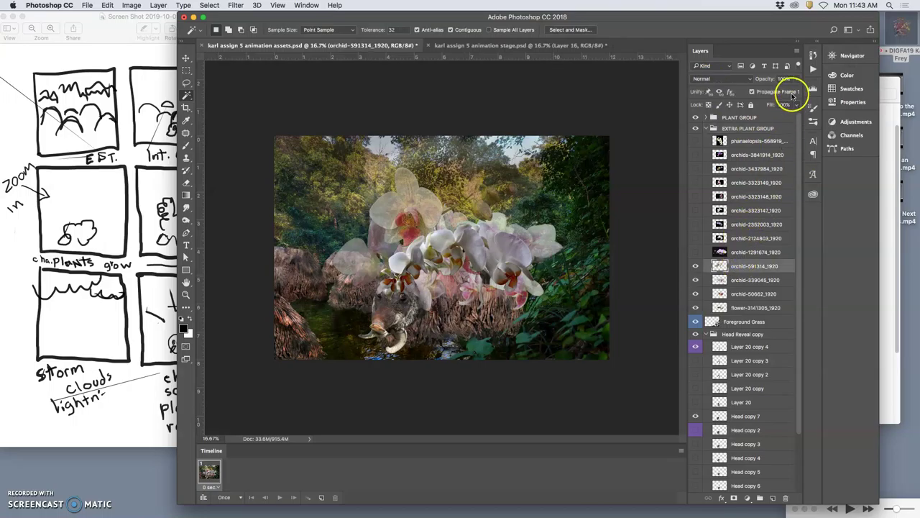
click(695, 266)
click(696, 267)
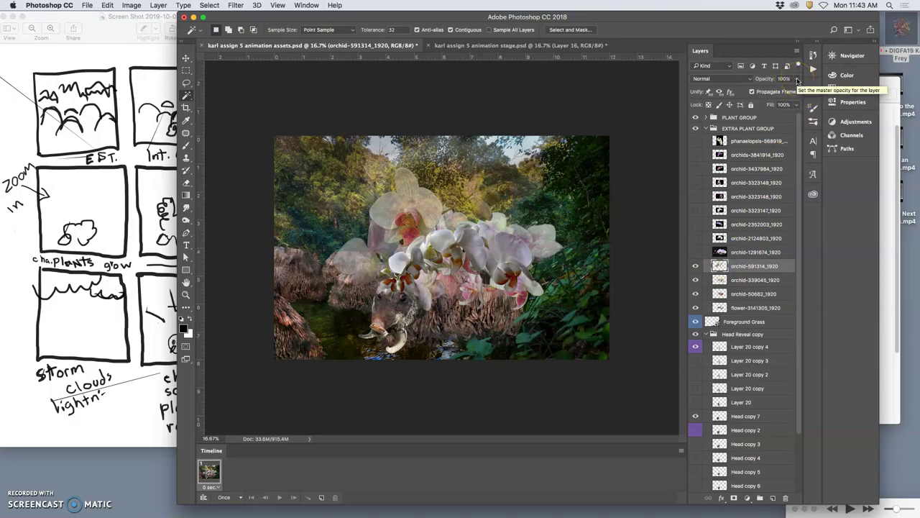
key(super+j)
key(super+j)
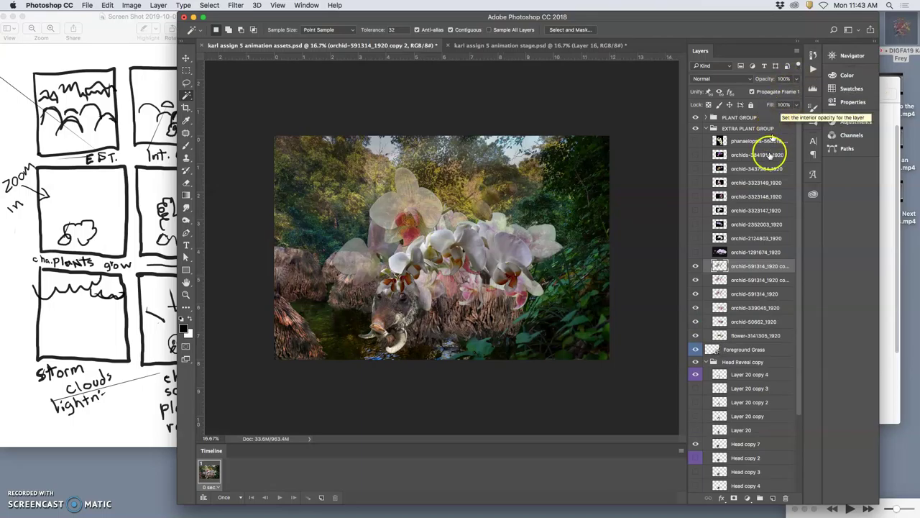
- Raise EXTRA PLANT GROUP opacity to 88% and merge the orchid duplicates into one layer
click(723, 129)
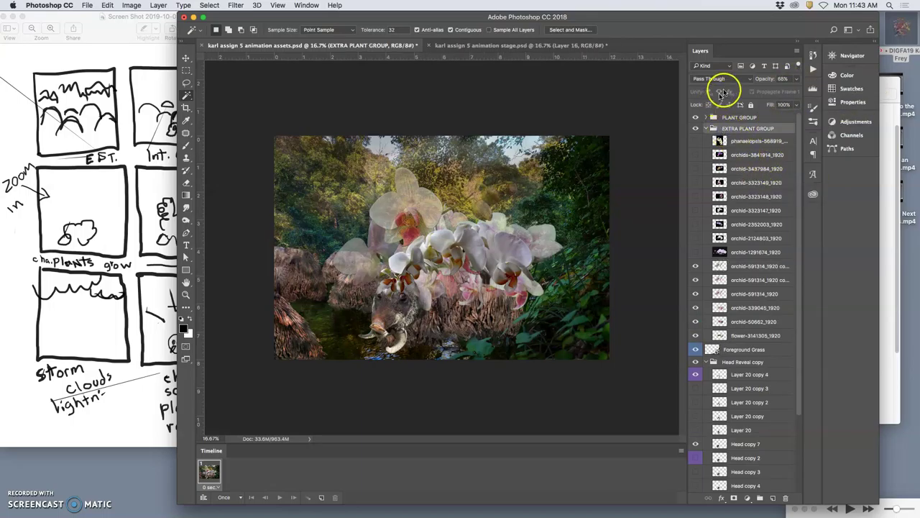
click(796, 80)
drag(788, 92, 791, 92)
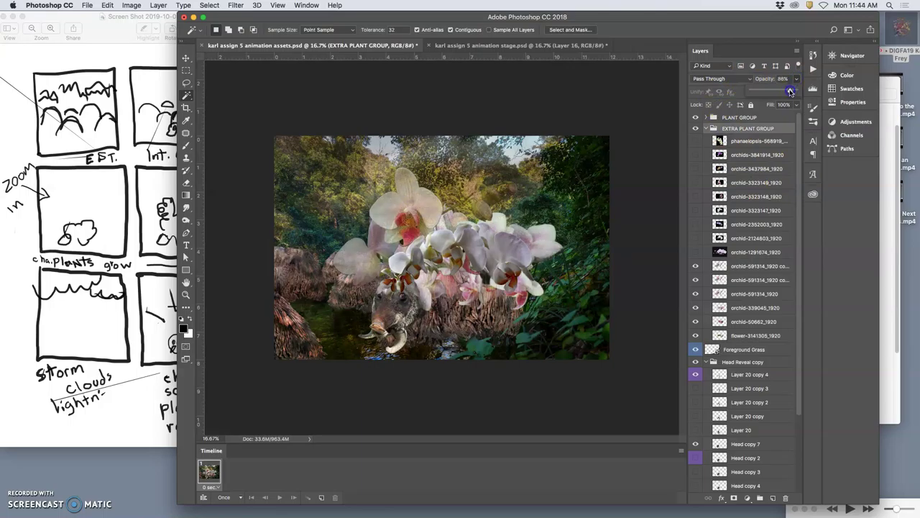
click(742, 267)
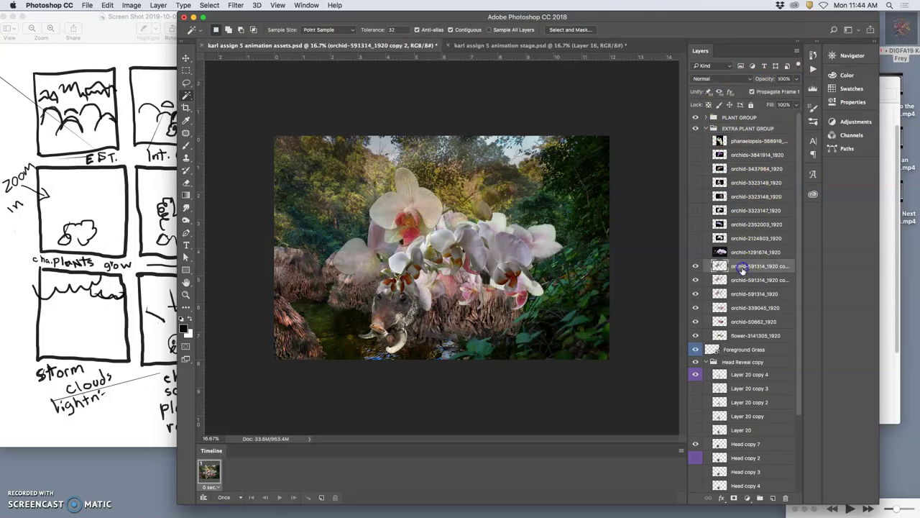
key(super+e)
key(super+e)
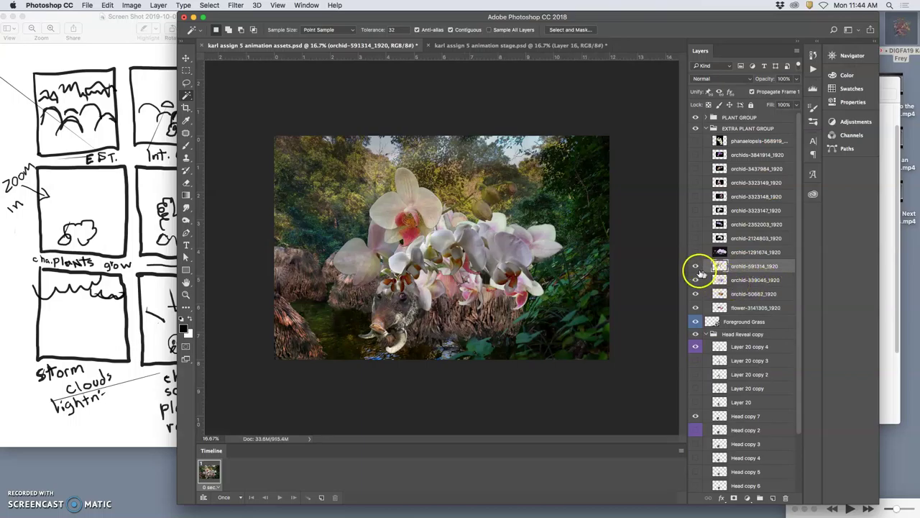
- Compare the assets file against the animation stage document's Layer 16
click(510, 46)
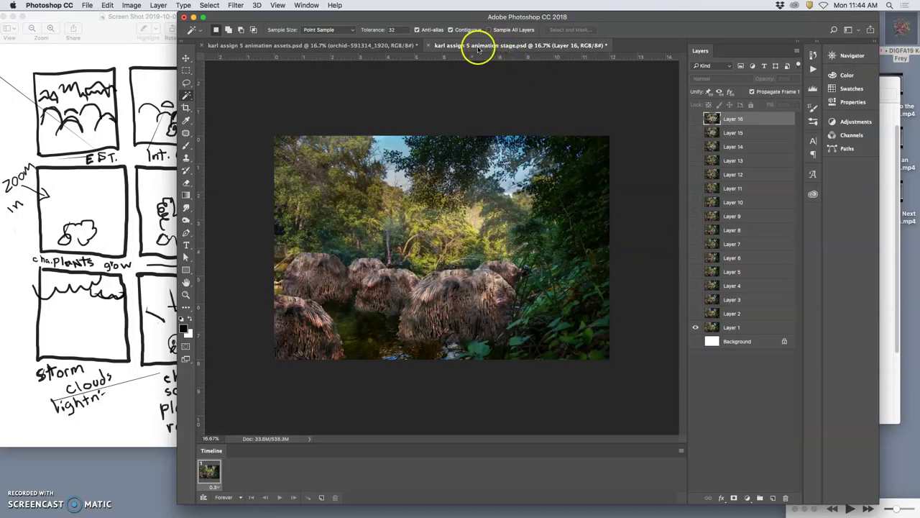
click(696, 119)
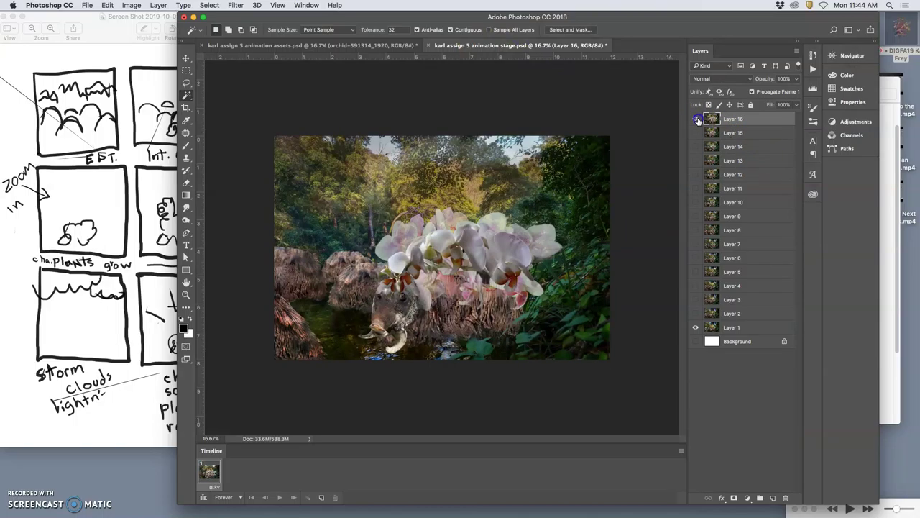
click(370, 46)
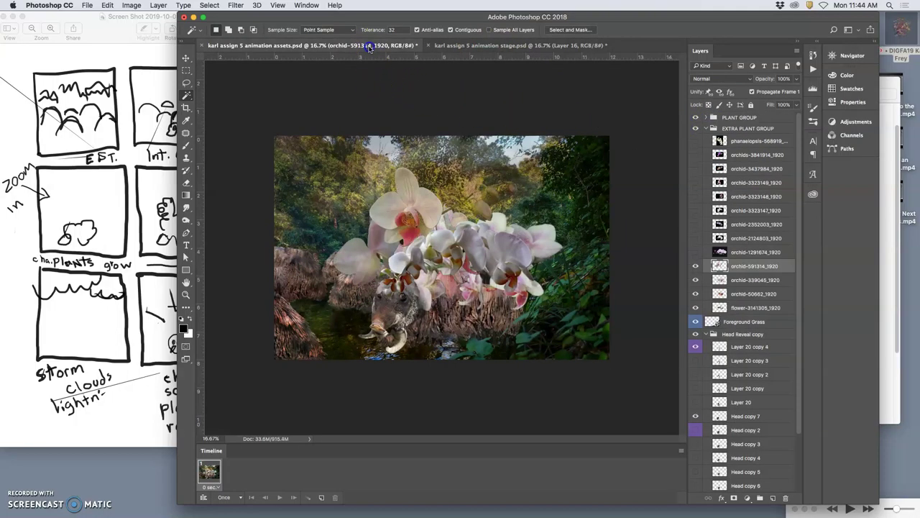
click(449, 45)
click(392, 44)
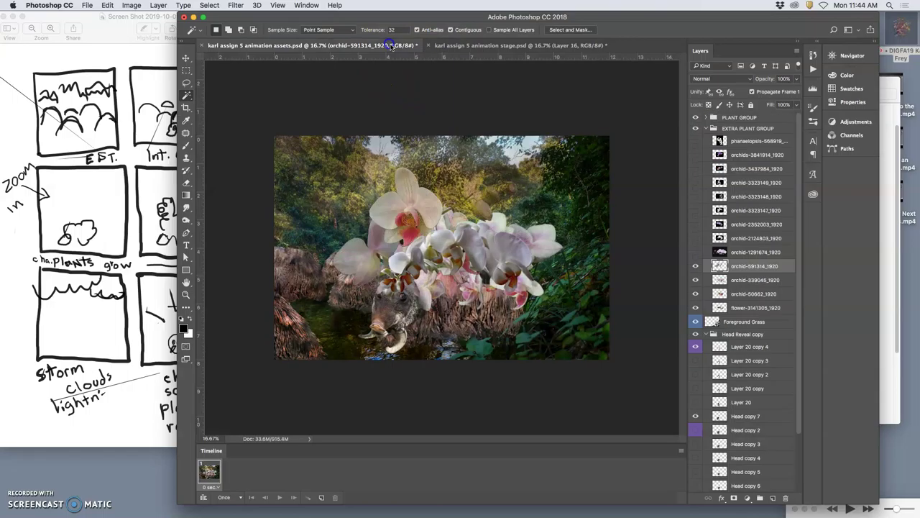
- Scale the orchid-591314_1920 cluster down to about 90% × 89% and commit
key(super+t)
right_click(415, 207)
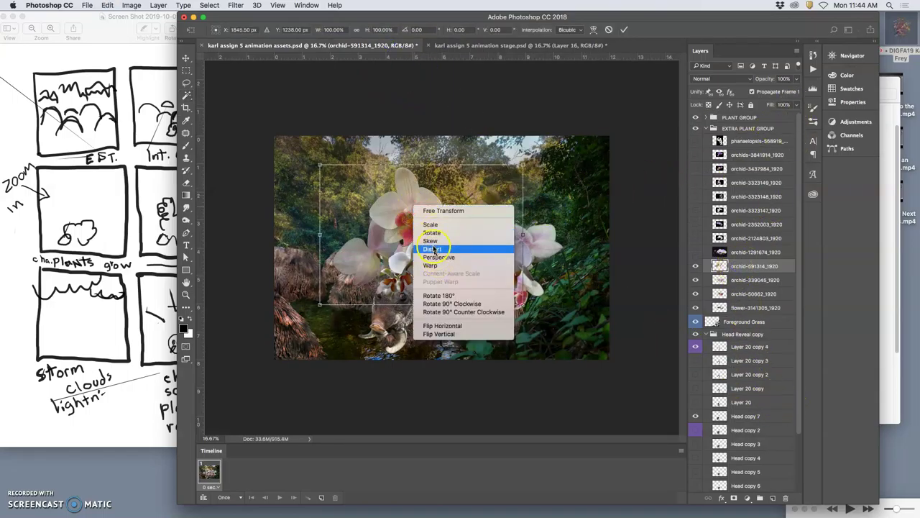
click(430, 224)
drag(322, 164, 341, 178)
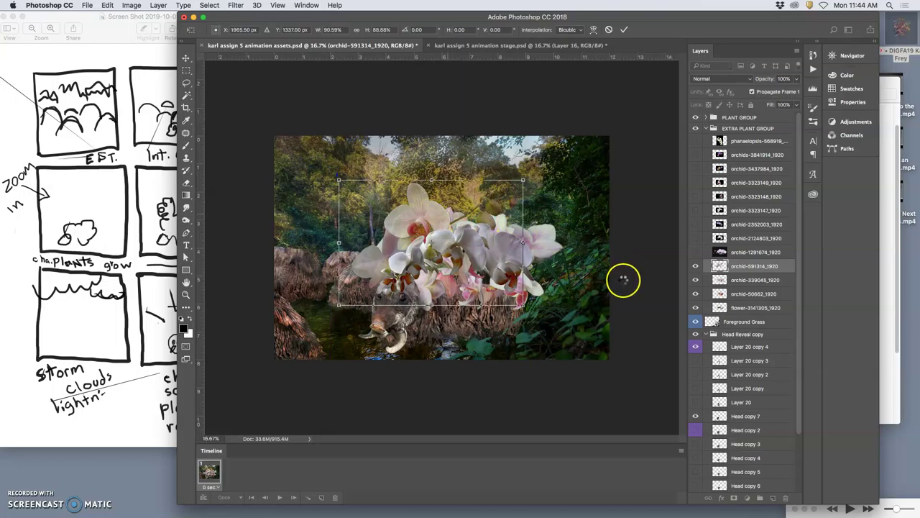
key(Return)
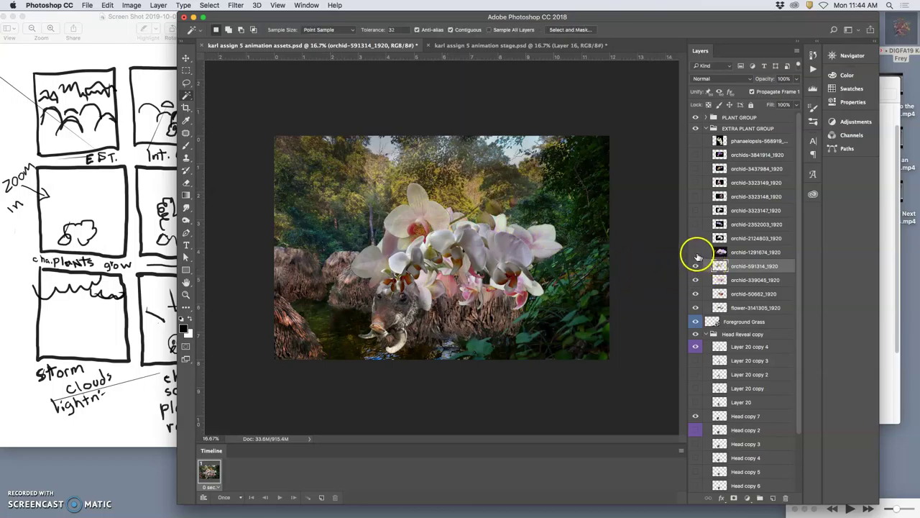
- Show orchid-1291674_1920 and delete its dark background with the Magic Wand
click(695, 252)
click(747, 253)
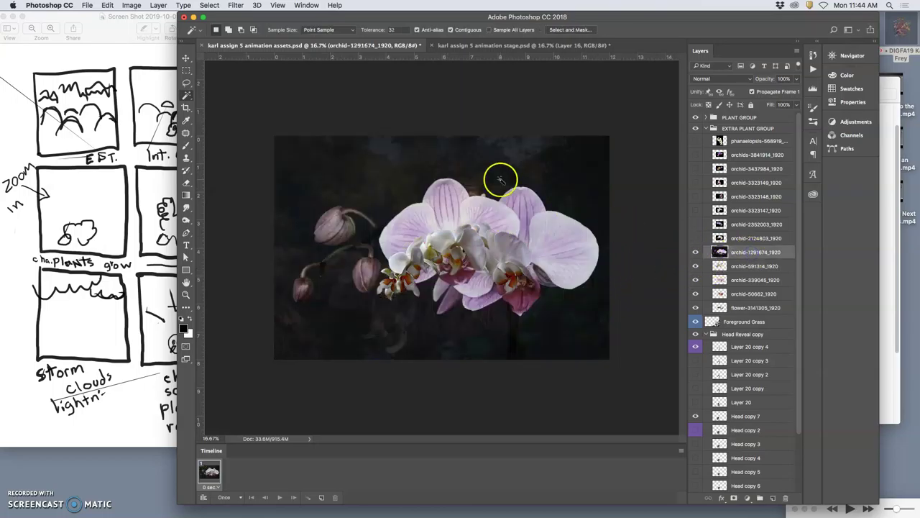
click(345, 162)
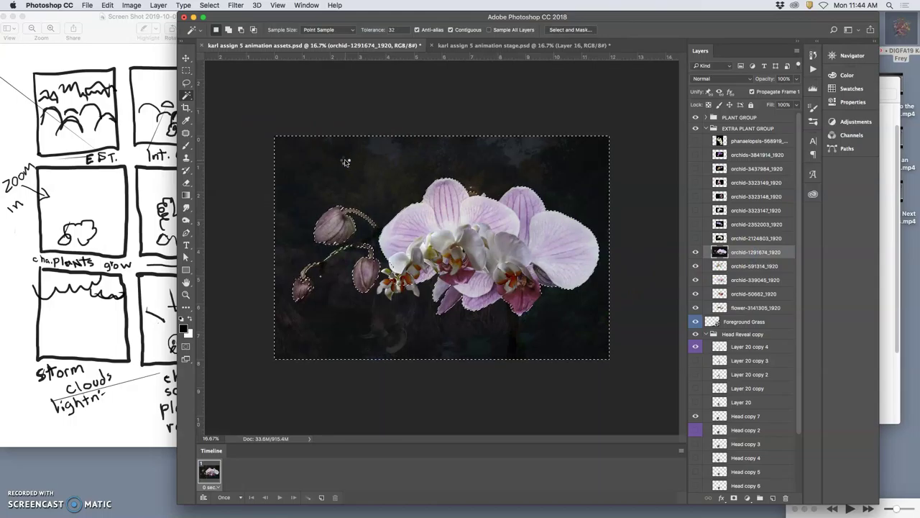
key(Delete)
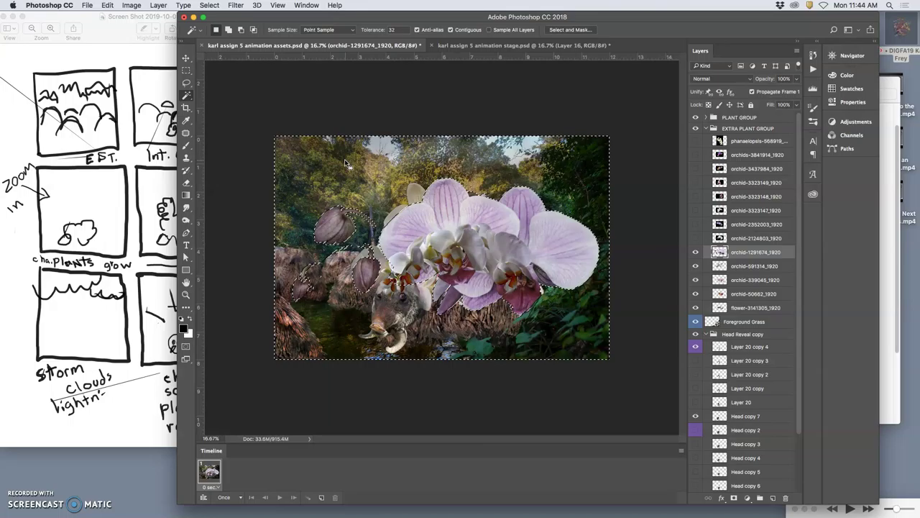
key(ctrl+d)
- Scale the orchid to about 59%, tilt it 15°, and move it below flower-3141305_1920
key(ctrl+t)
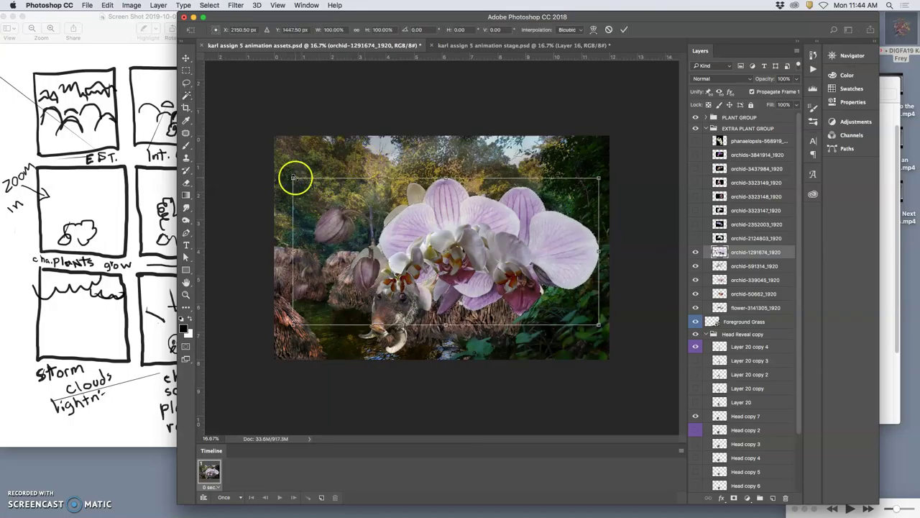
drag(333, 195, 369, 208)
drag(554, 206, 487, 208)
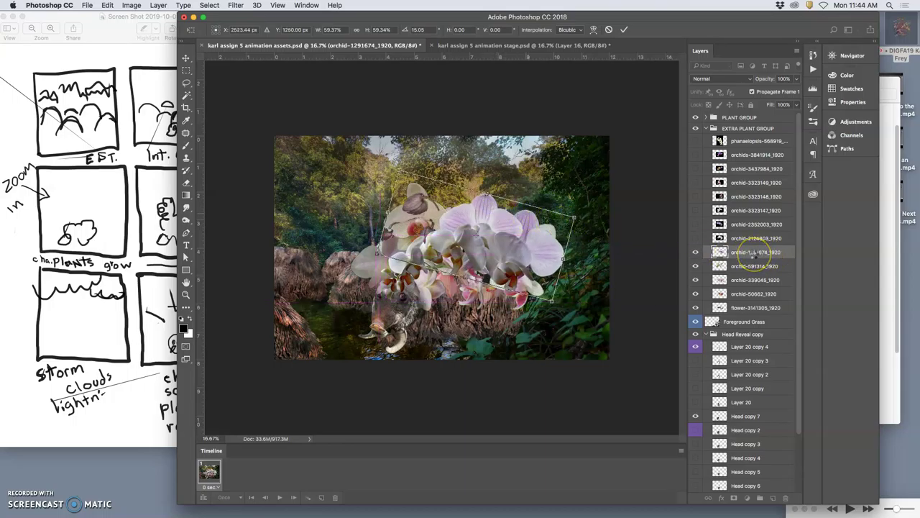
key(Return)
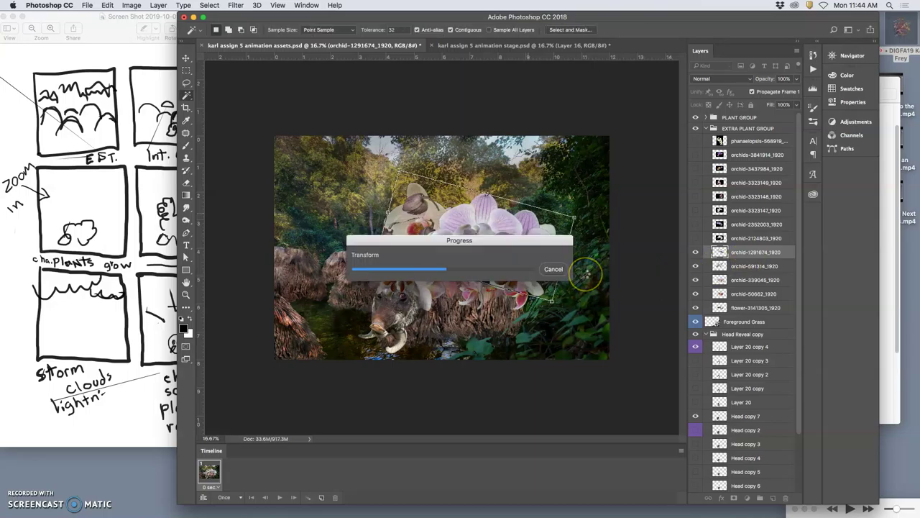
key(super+bracketleft)
key(super+bracketleft)
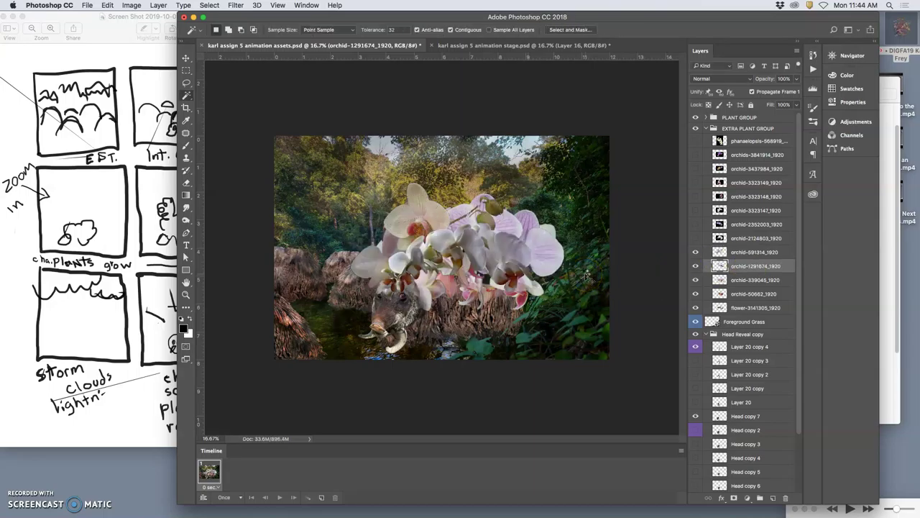
key(super+bracketleft)
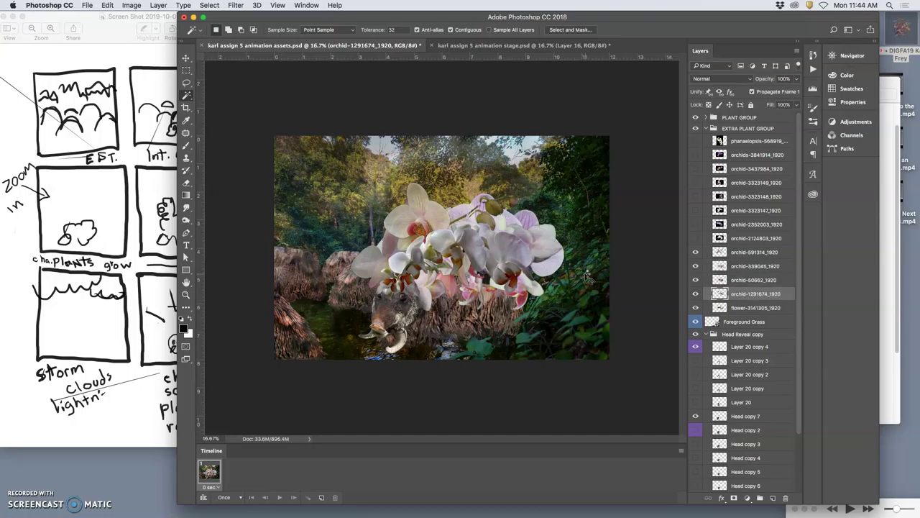
key(super+bracketleft)
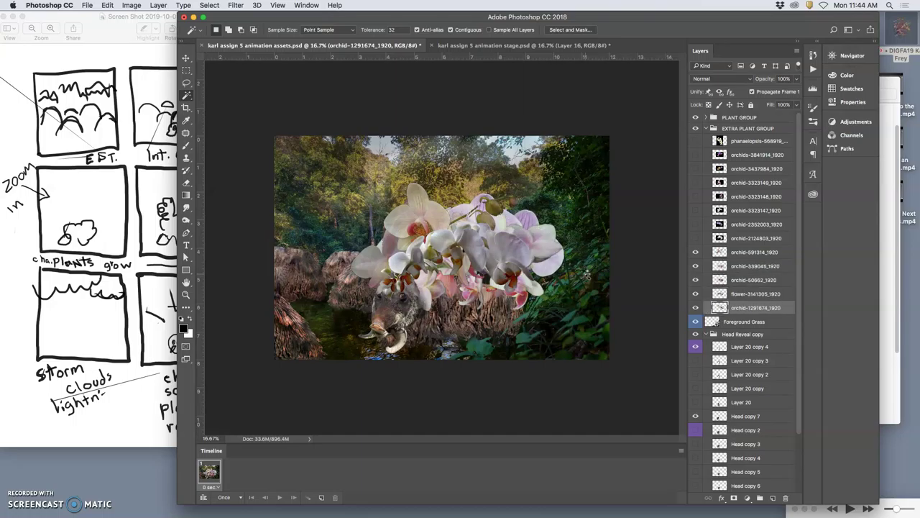
- Set orchid-1291674_1920 to 82% opacity and nudge it slightly into place on the creature
click(796, 80)
drag(788, 90, 788, 90)
click(185, 59)
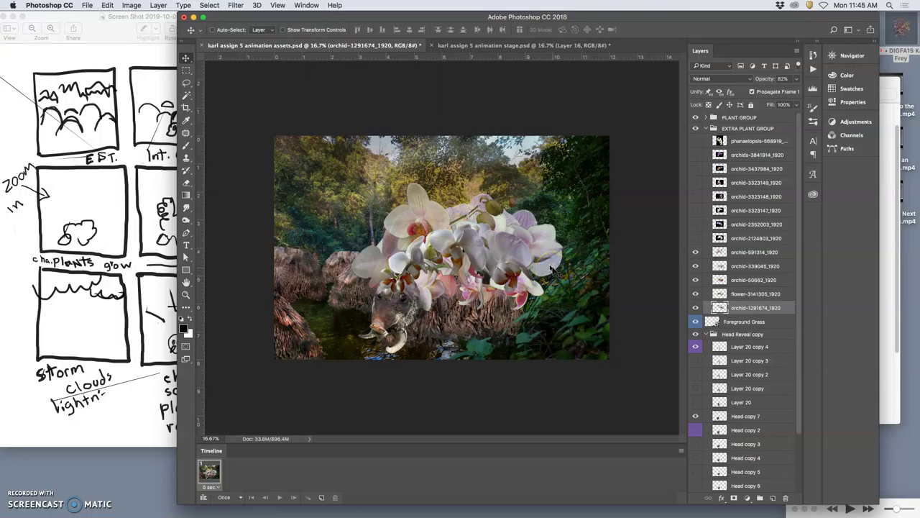
drag(554, 271, 546, 271)
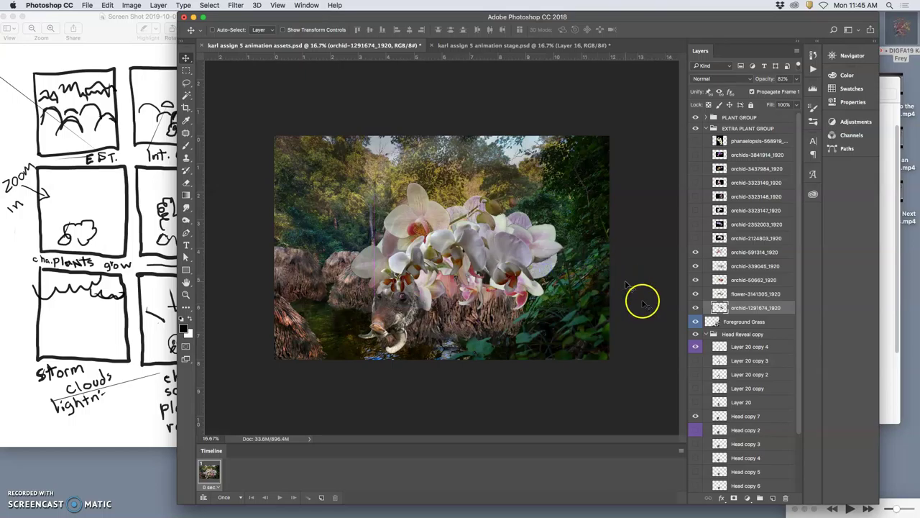
click(507, 46)
click(385, 46)
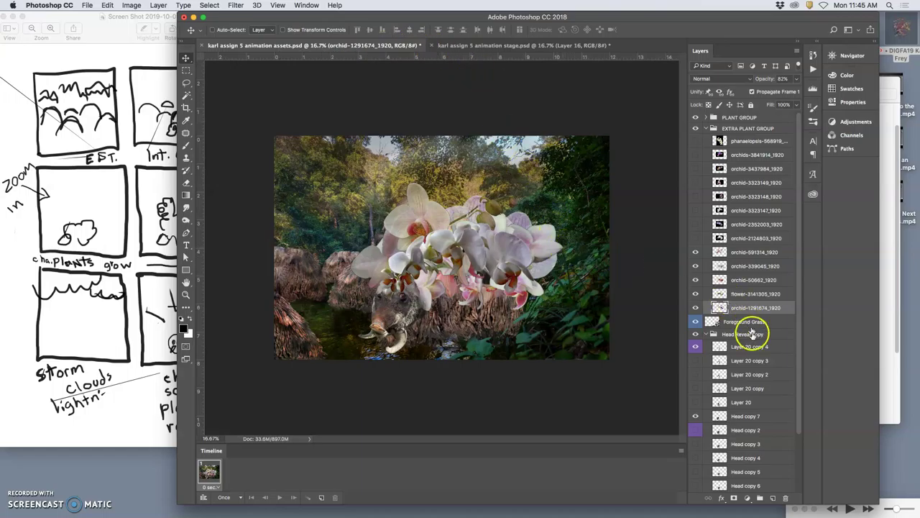
- Rotate the Head copy 7 layer about 4° clockwise
click(741, 416)
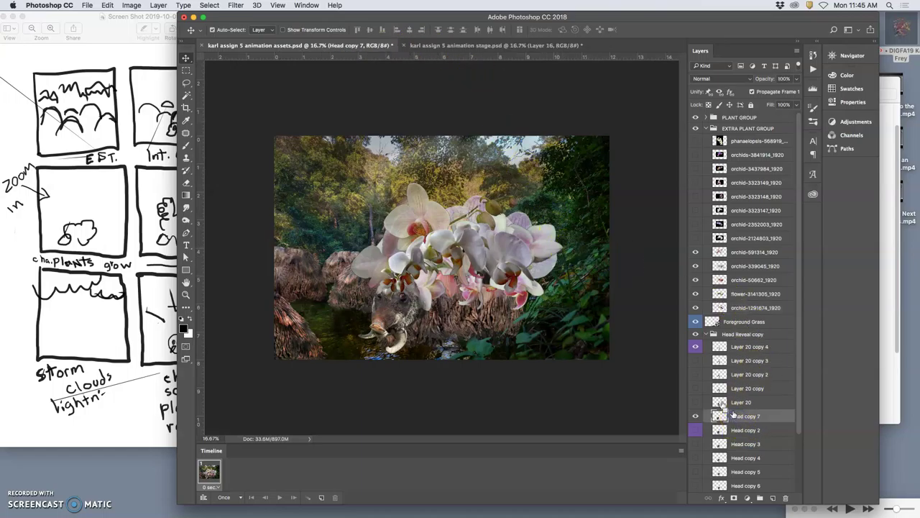
key(ctrl+t)
drag(449, 319, 449, 328)
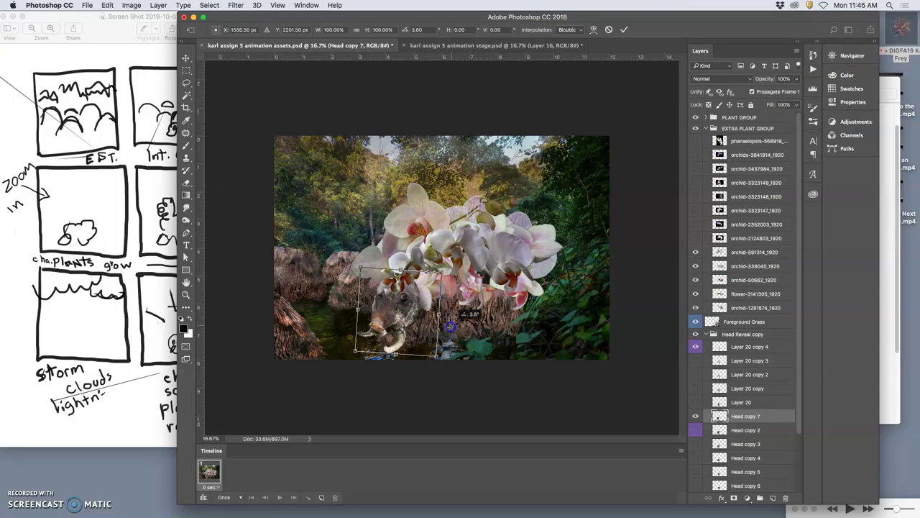
click(419, 321)
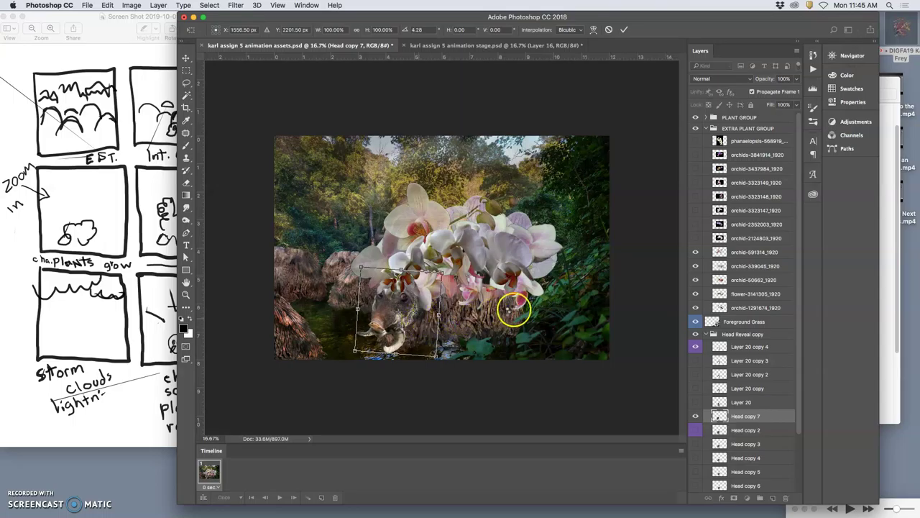
click(748, 416)
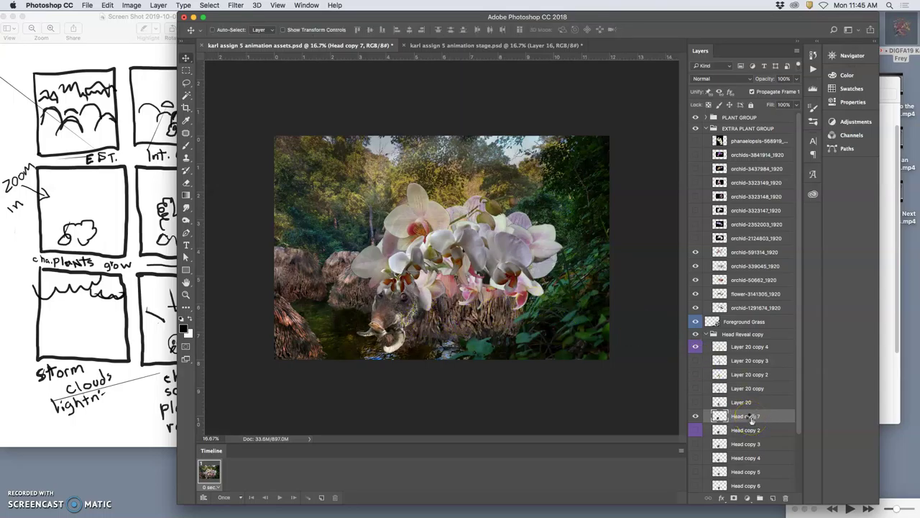
- Fade Layer 4 to 41% opacity and reposition it on the canvas
scroll(749, 419, down, 3)
click(748, 472)
click(796, 80)
drag(780, 90, 768, 92)
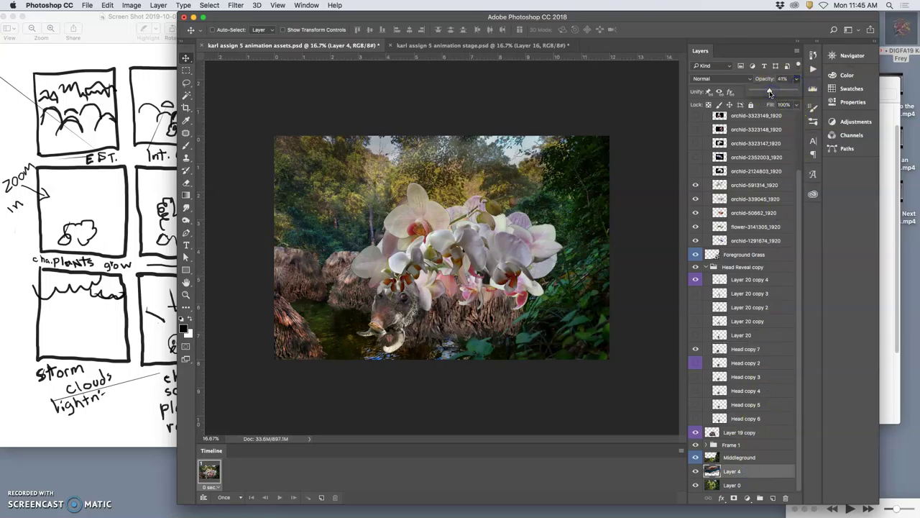
drag(498, 163, 507, 167)
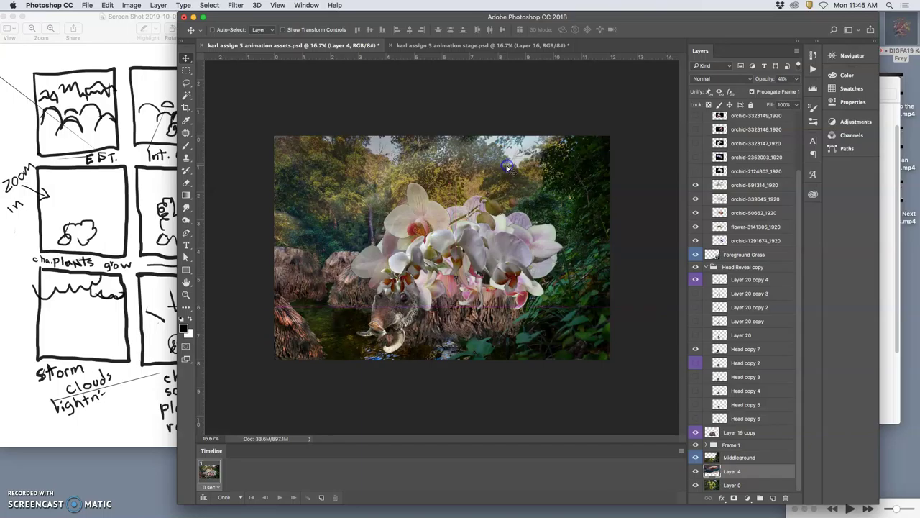
- Lower the EXTRA PLANT GROUP opacity to 72%, comparing with the stage document
click(485, 45)
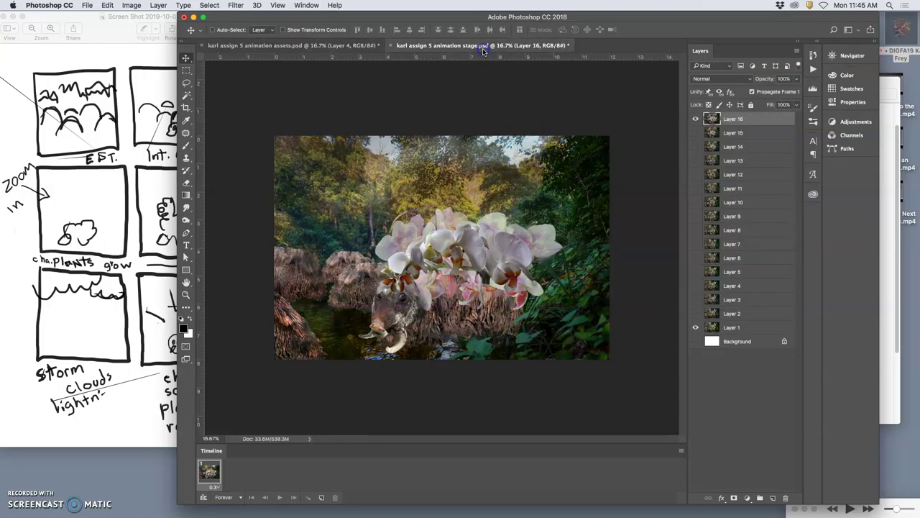
click(335, 45)
click(432, 46)
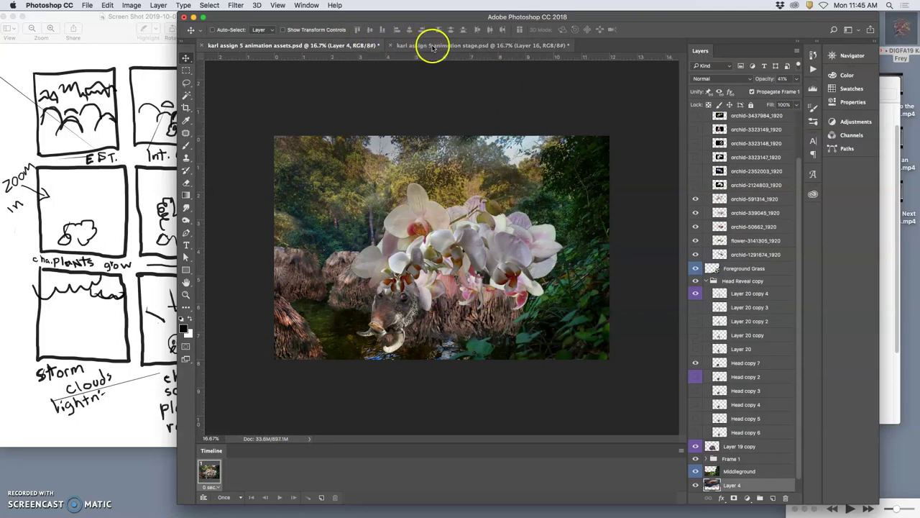
click(338, 46)
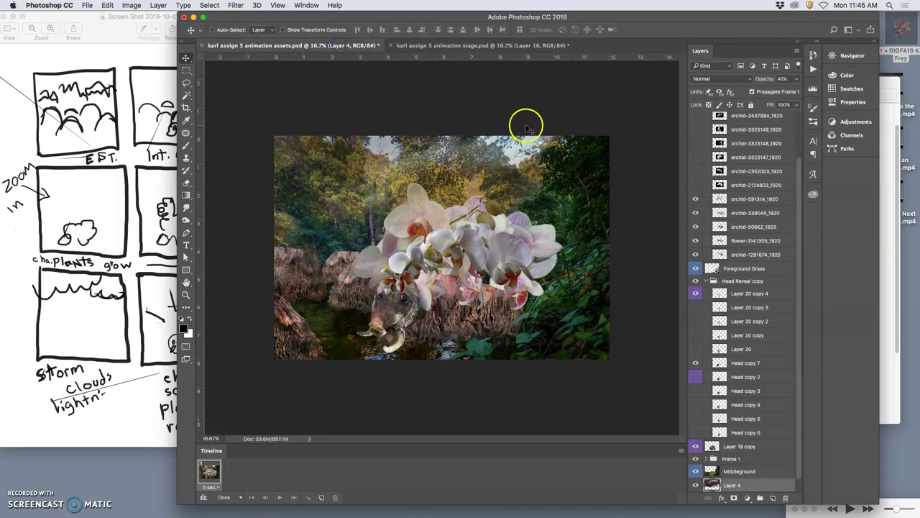
scroll(740, 151, up, 3)
click(729, 128)
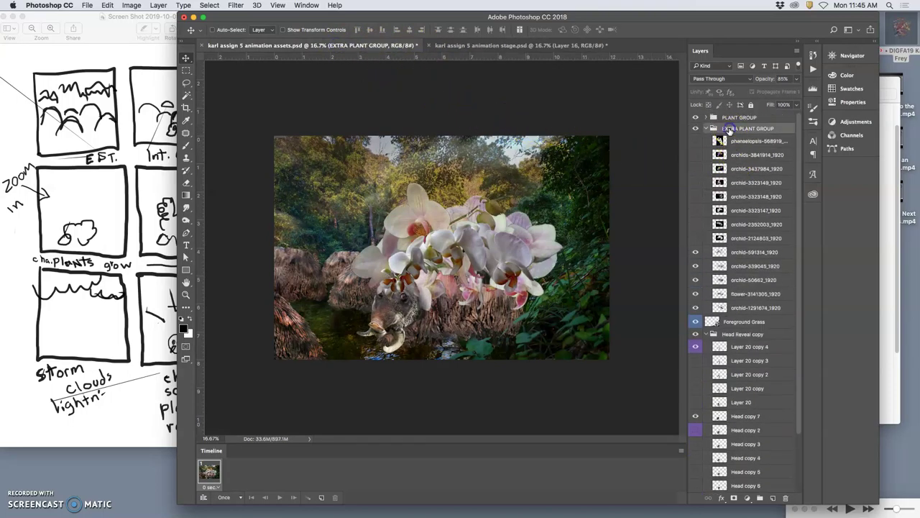
click(797, 80)
drag(784, 92, 782, 91)
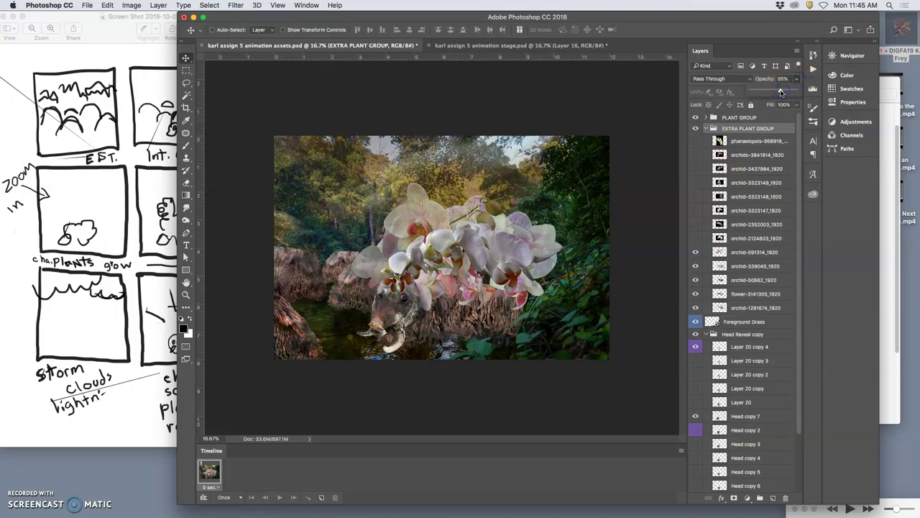
click(470, 47)
- Stamp all visible layers into a new merged Layer 22 and select the whole canvas
click(407, 46)
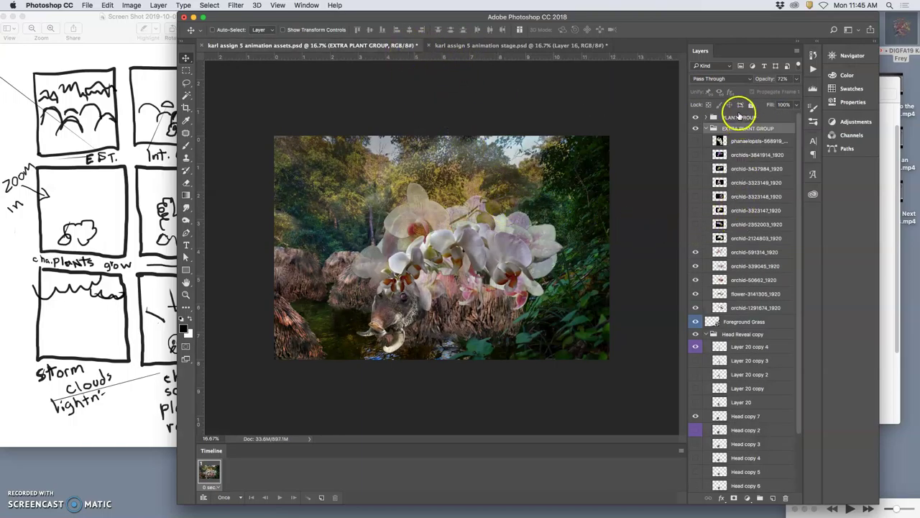
click(739, 117)
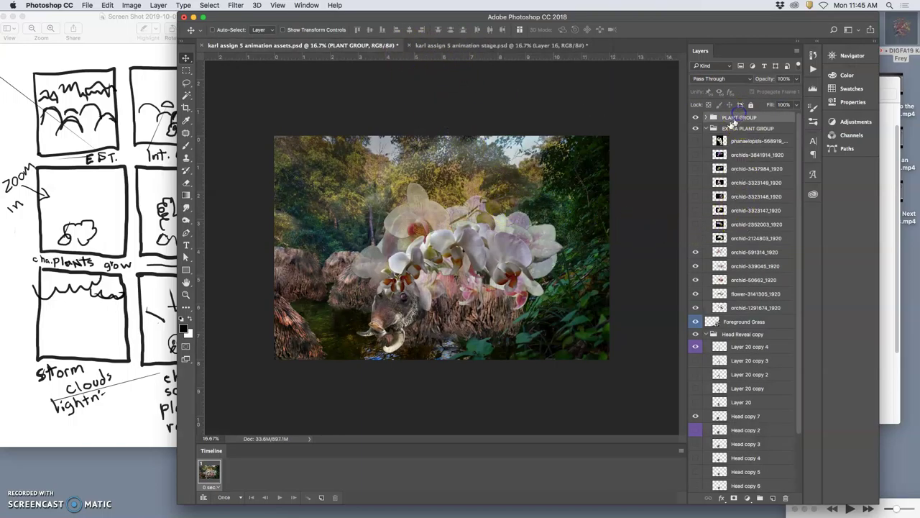
click(171, 5)
click(367, 336)
key(super+alt+shift+e)
key(super+a)
- Drag the merged layer into the animation stage document as Layer 17
drag(370, 314, 469, 48)
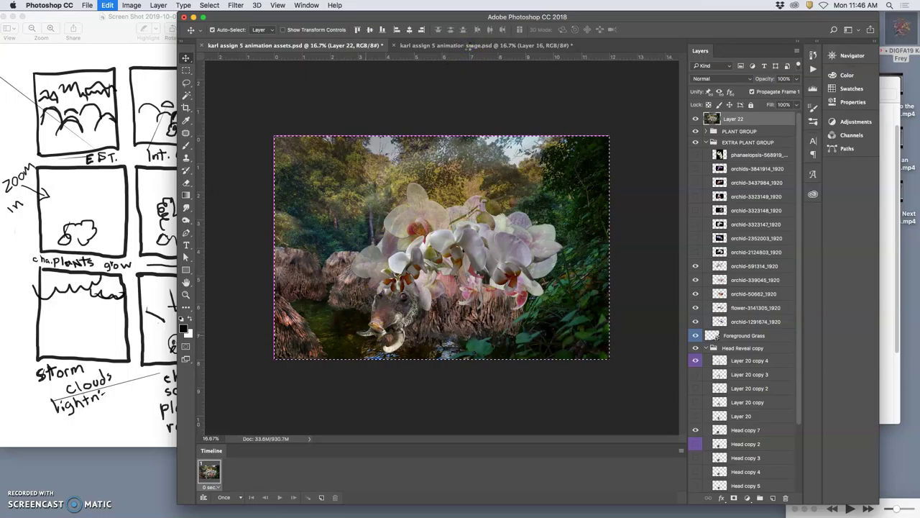
drag(468, 47, 513, 123)
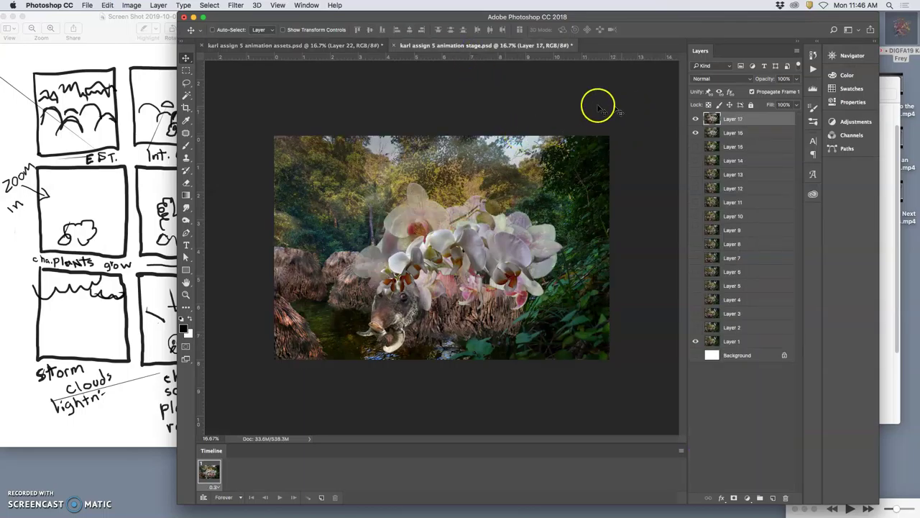
click(696, 120)
click(696, 119)
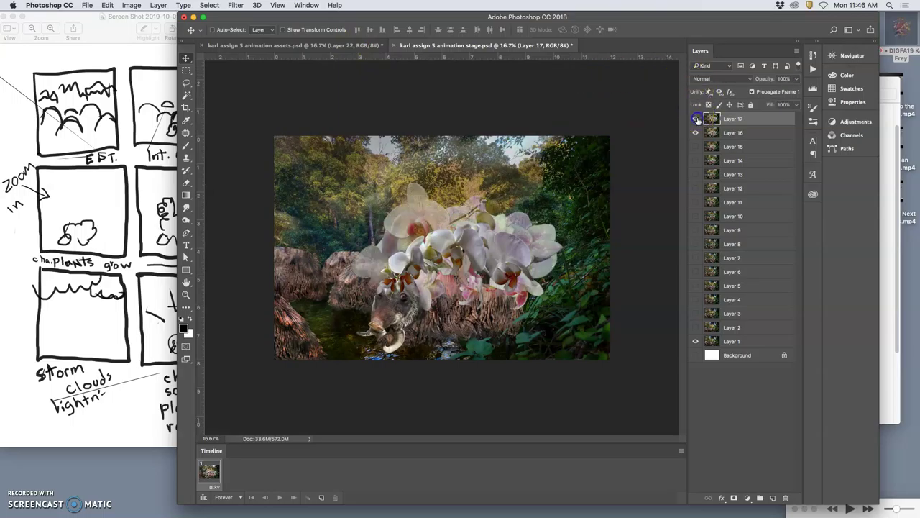
click(371, 47)
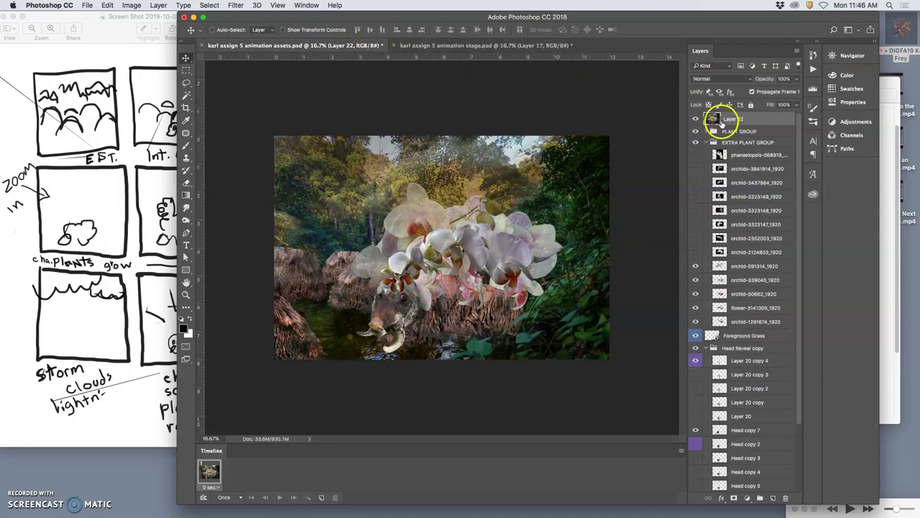
- Show orchid-2124803_1920 and delete its dark backdrop with the Magic Wand
click(695, 238)
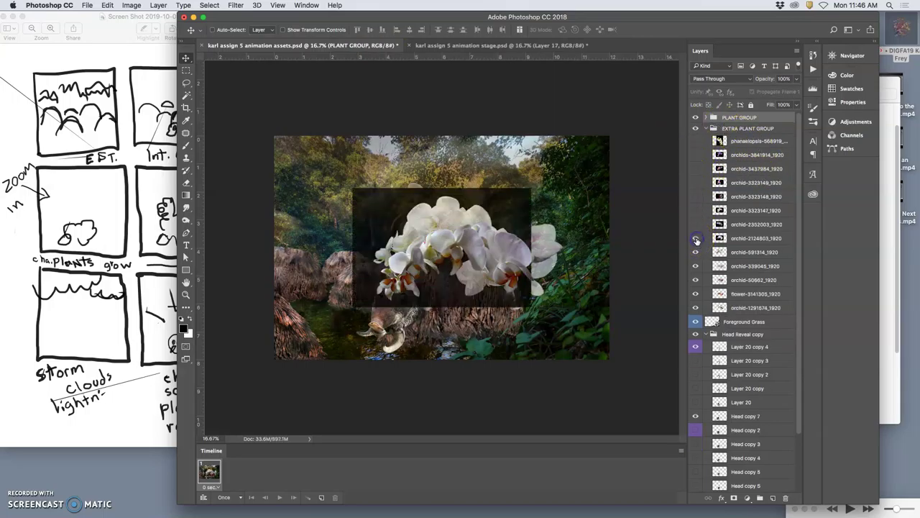
click(741, 238)
click(186, 95)
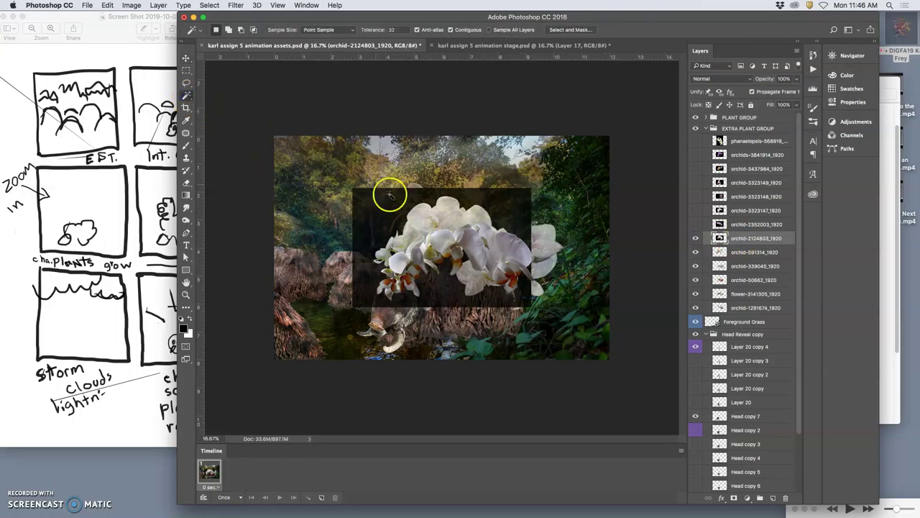
click(381, 200)
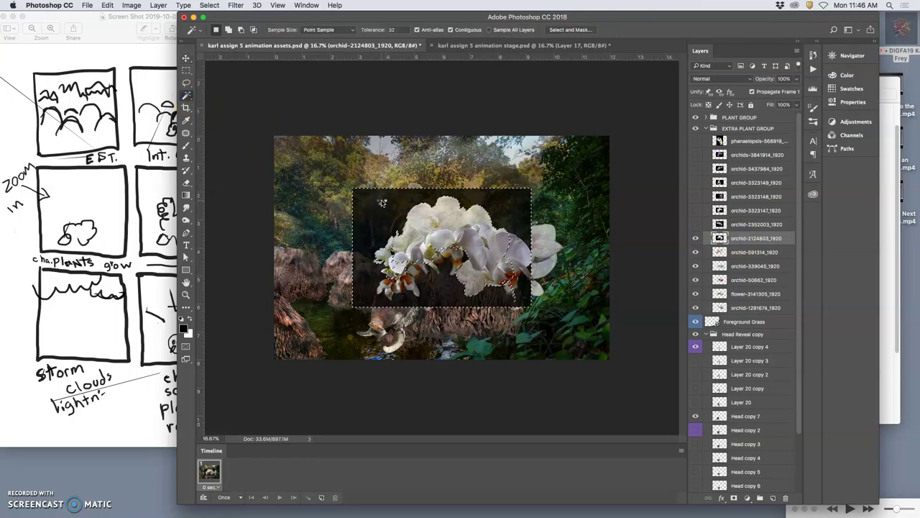
key(Delete)
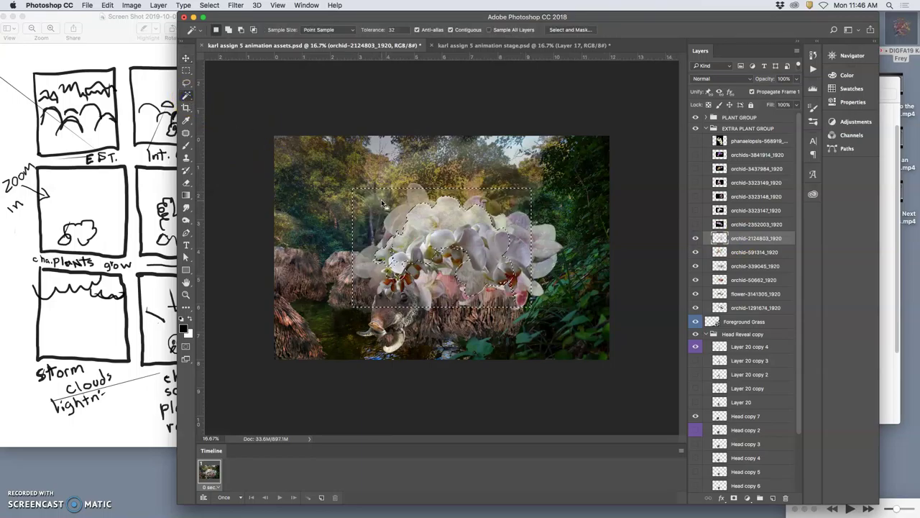
key(ctrl+d)
- Scale the orchid-2124803_1920 cluster to about 98% and turn on orchid-2352003_1920
key(ctrl+t)
drag(528, 195, 526, 216)
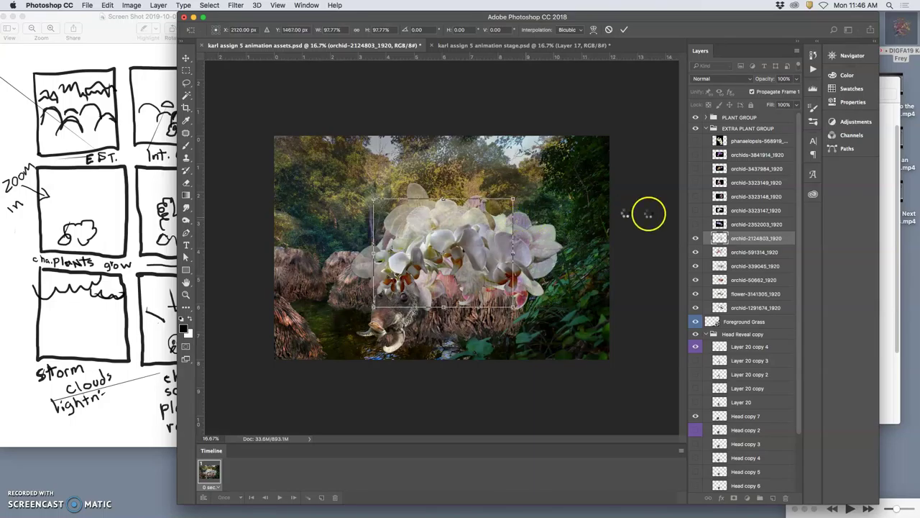
key(Return)
key(w)
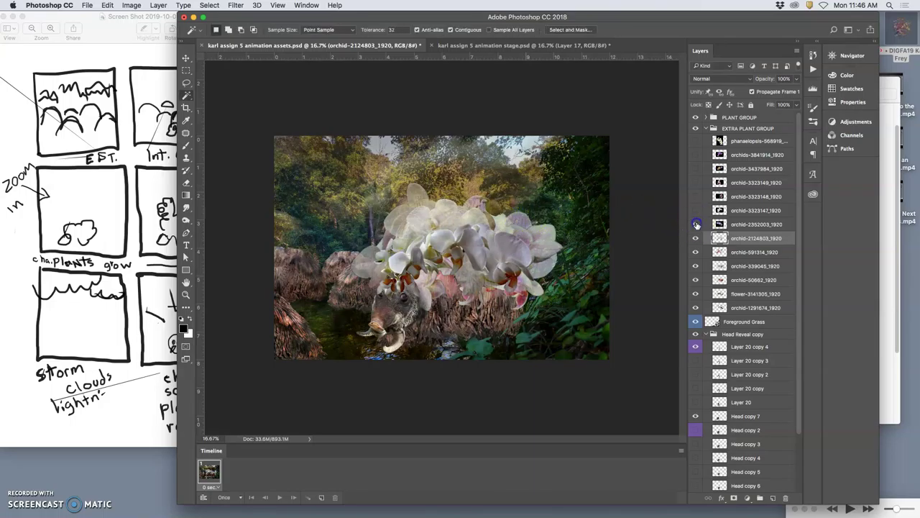
click(696, 225)
- Delete the dark backdrop from orchid-2352003_1920 and apply a first transform to it
click(721, 225)
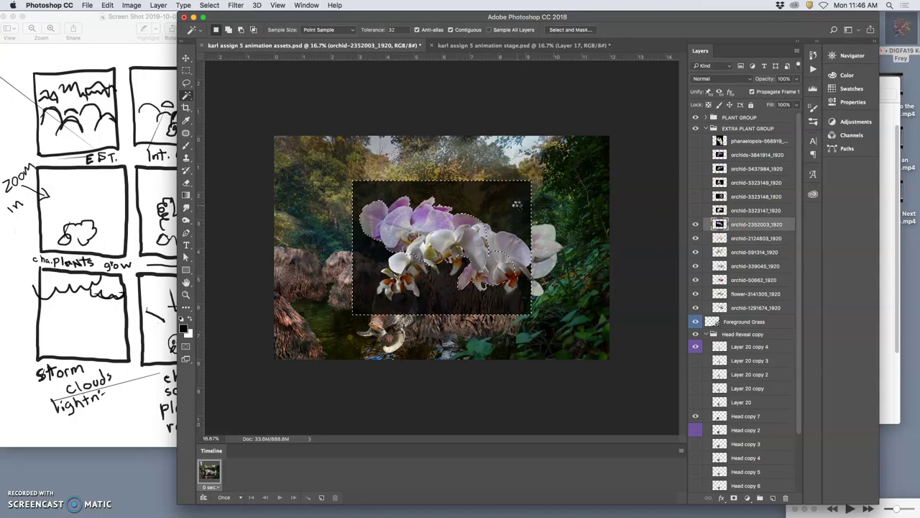
key(Delete)
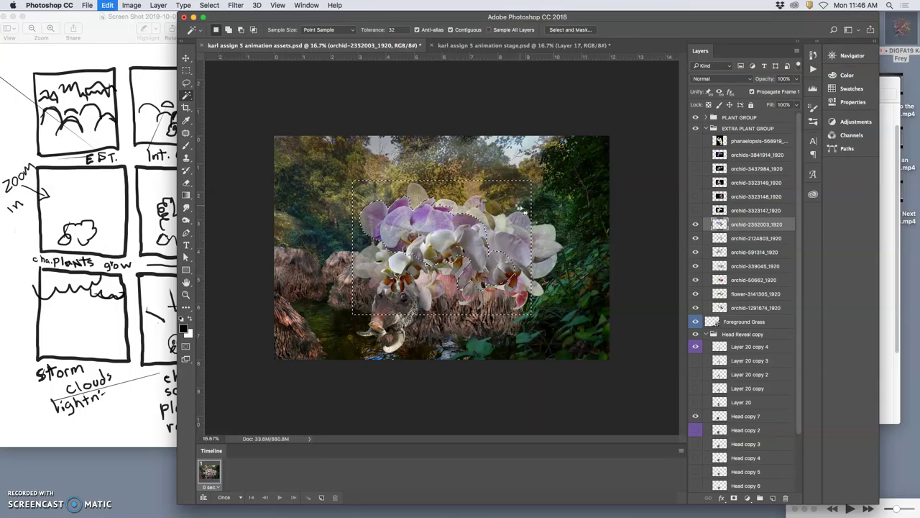
key(super+t)
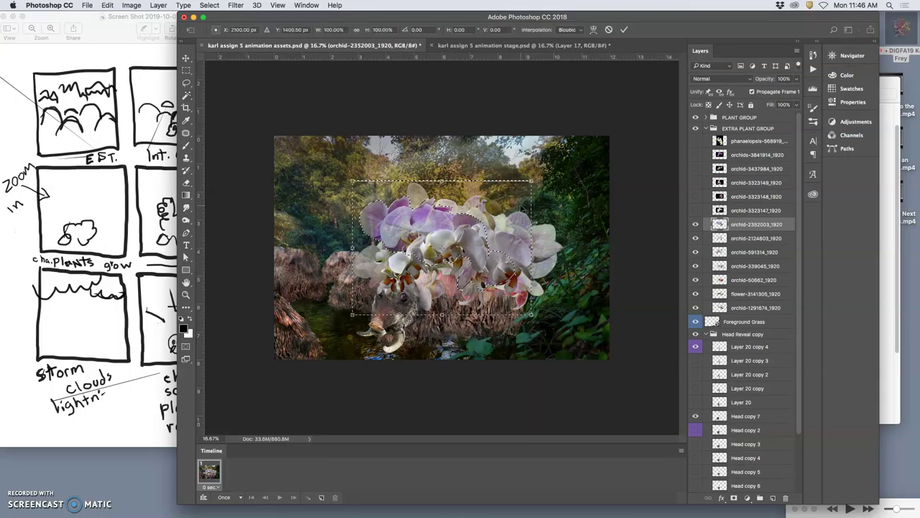
click(540, 200)
drag(535, 202, 543, 144)
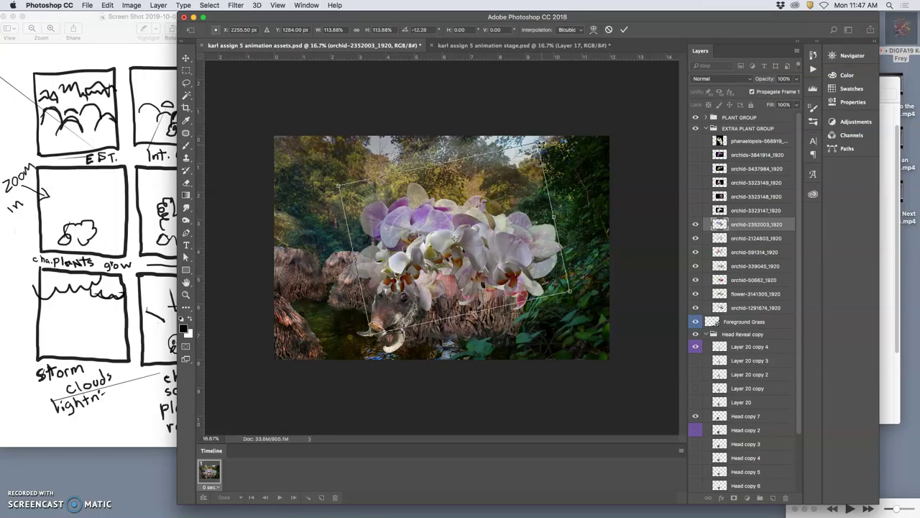
click(545, 167)
key(Return)
key(w)
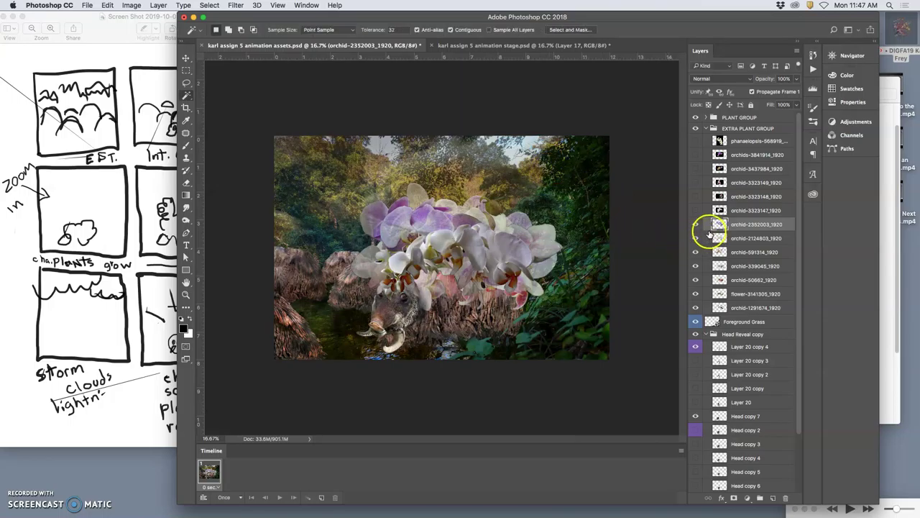
- Enlarge the orchid-2352003_1920 cluster to about 133%, toggling its visibility to compare
key(ctrl+t)
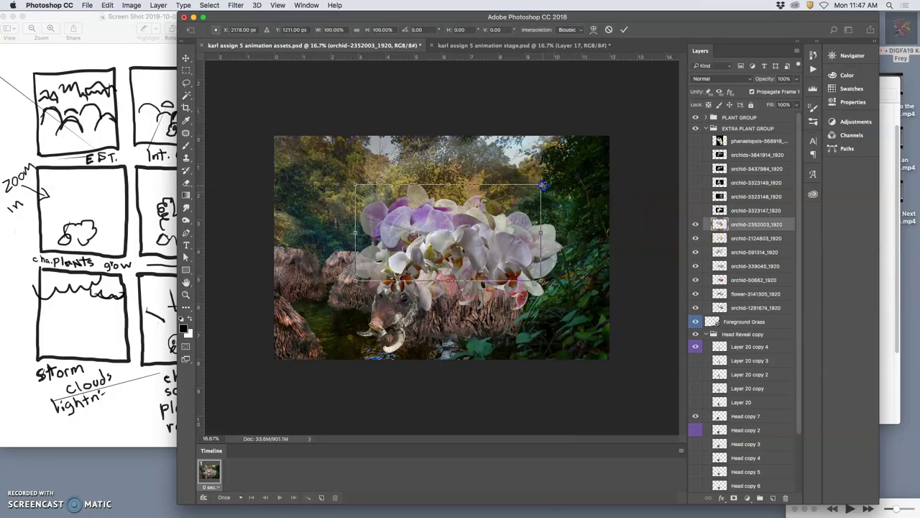
drag(541, 185, 584, 164)
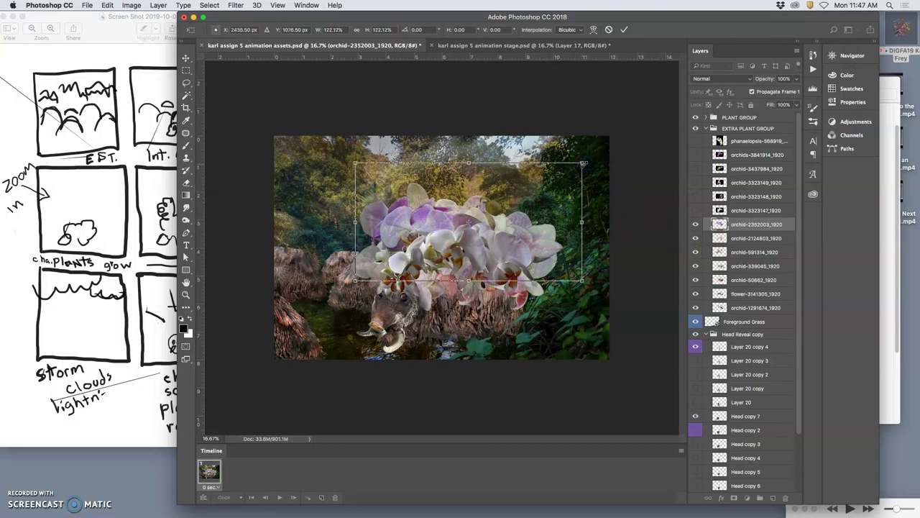
click(580, 168)
click(591, 168)
drag(584, 162, 601, 152)
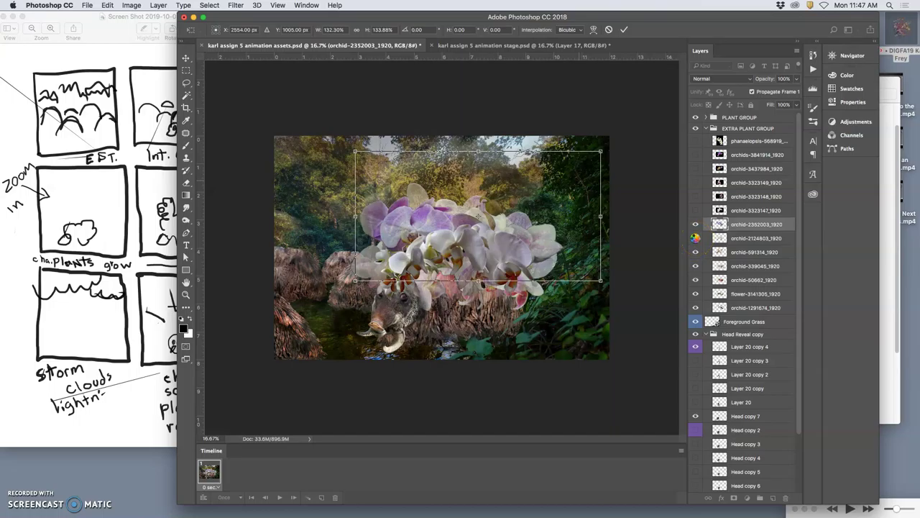
click(695, 225)
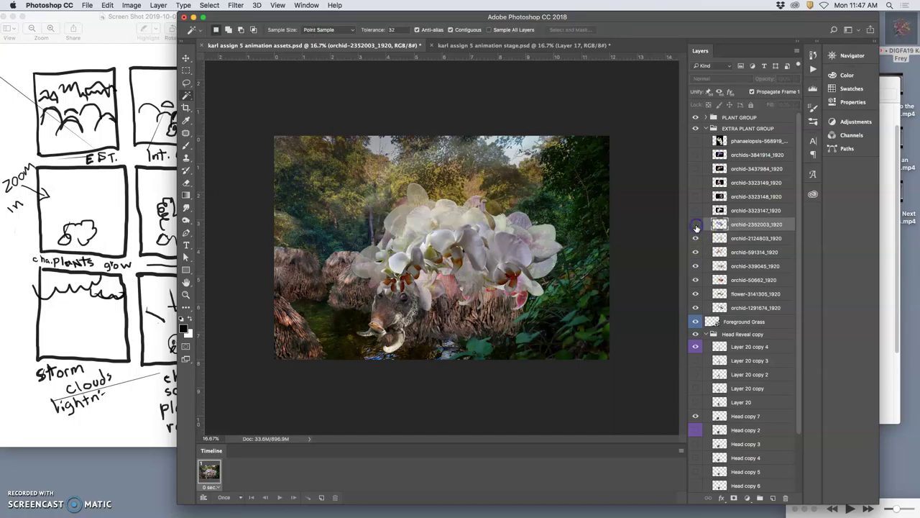
click(696, 226)
click(696, 226)
click(696, 226)
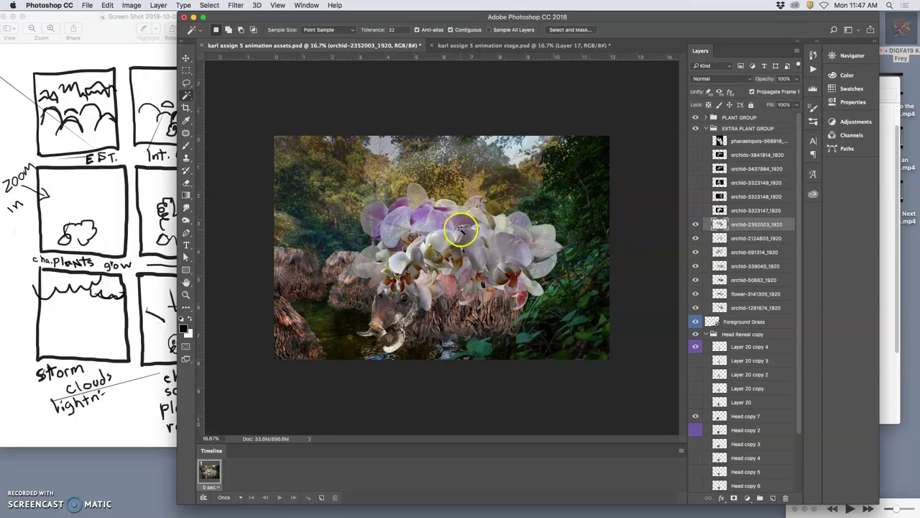
- Rescale the orchids to 118%, rotate them about −28.7° and raise them higher
key(ctrl+t)
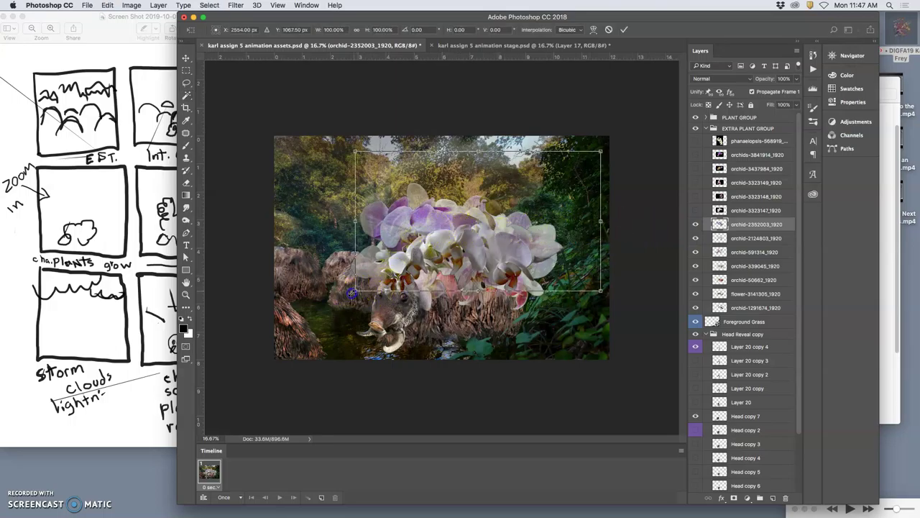
drag(351, 293, 311, 316)
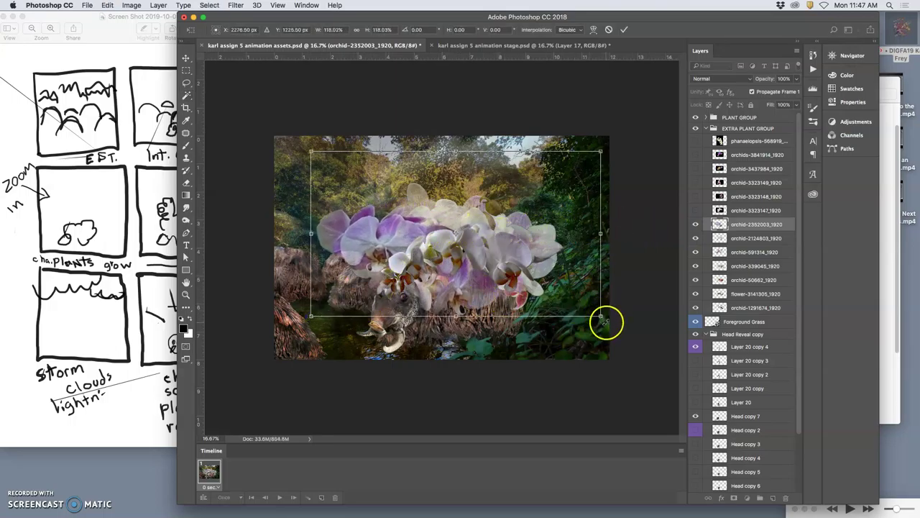
drag(610, 320, 633, 236)
click(474, 281)
drag(473, 281, 440, 216)
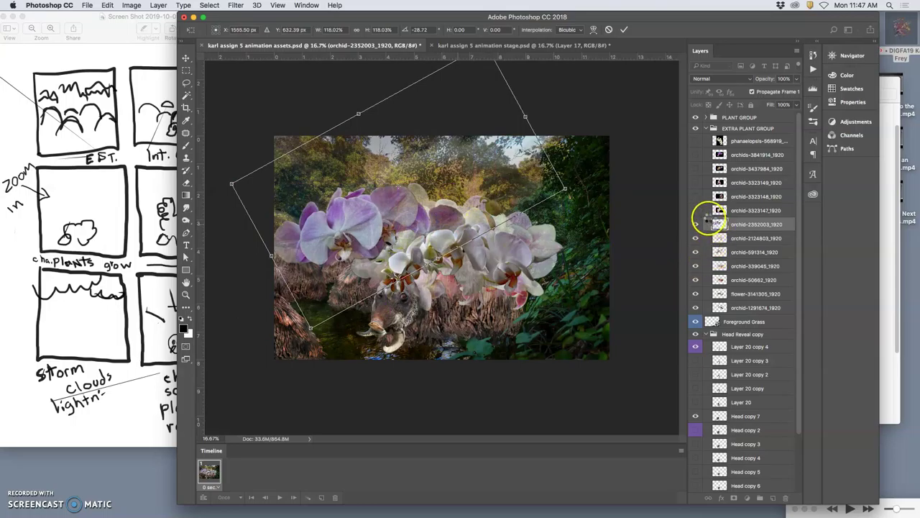
key(Return)
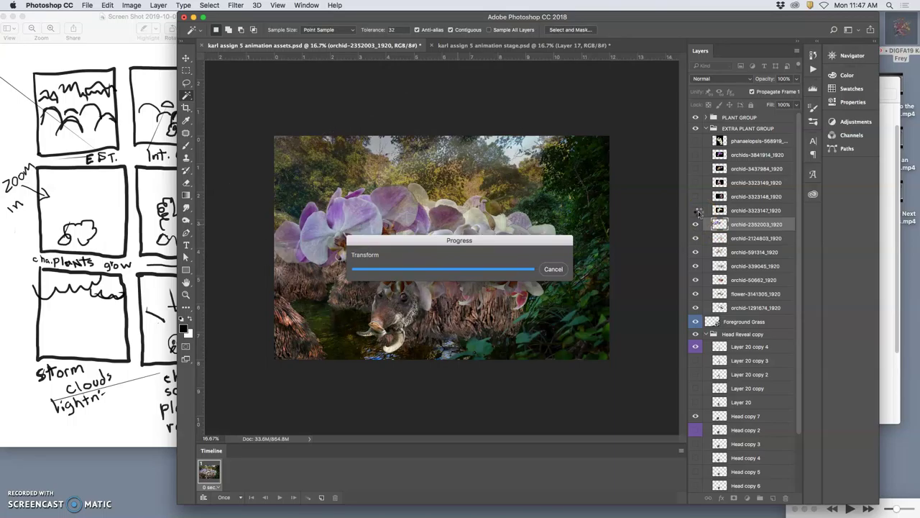
- Cut the dark backdrop from orchid-3323147_1920 and scale it to about 150% high, 143% wide
click(697, 210)
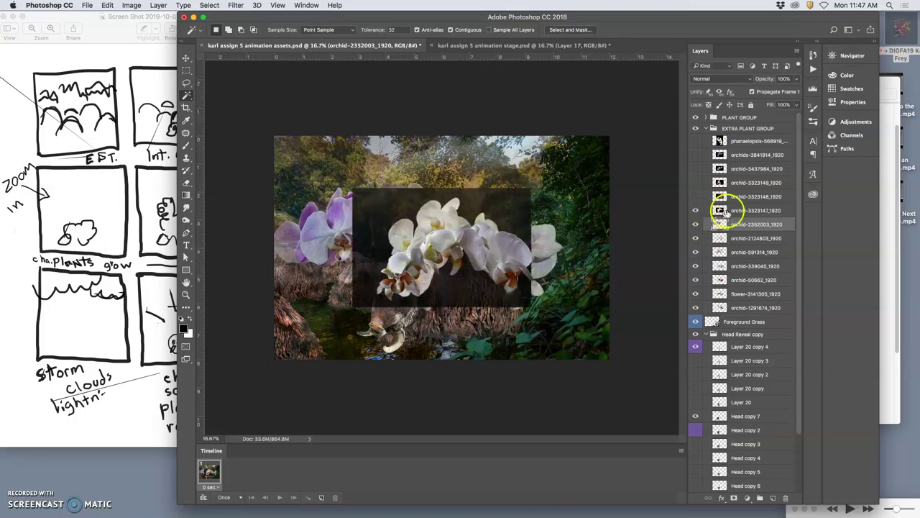
click(726, 210)
click(397, 199)
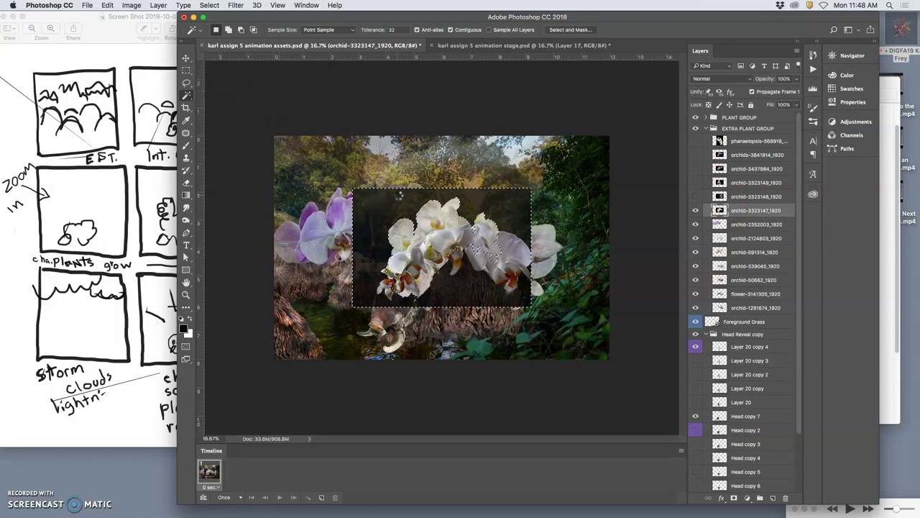
key(Delete)
key(super+d)
key(super+t)
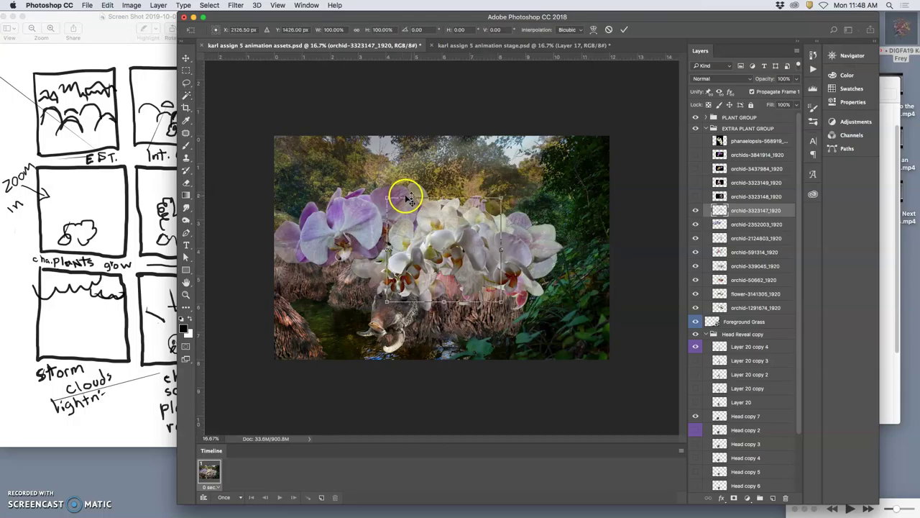
drag(498, 198, 555, 135)
drag(559, 225, 574, 198)
double_click(512, 257)
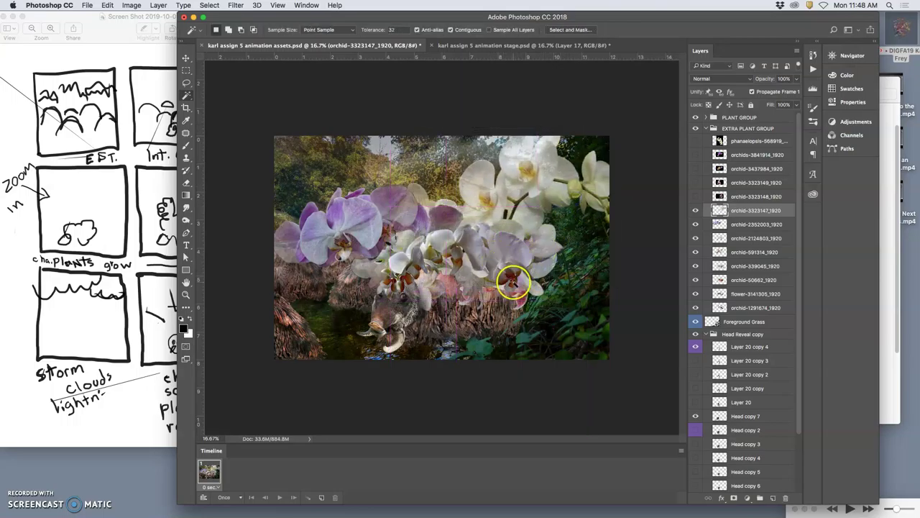
- Show orchid-3323148_1920 and delete the dark backdrop behind its pink orchids
click(695, 196)
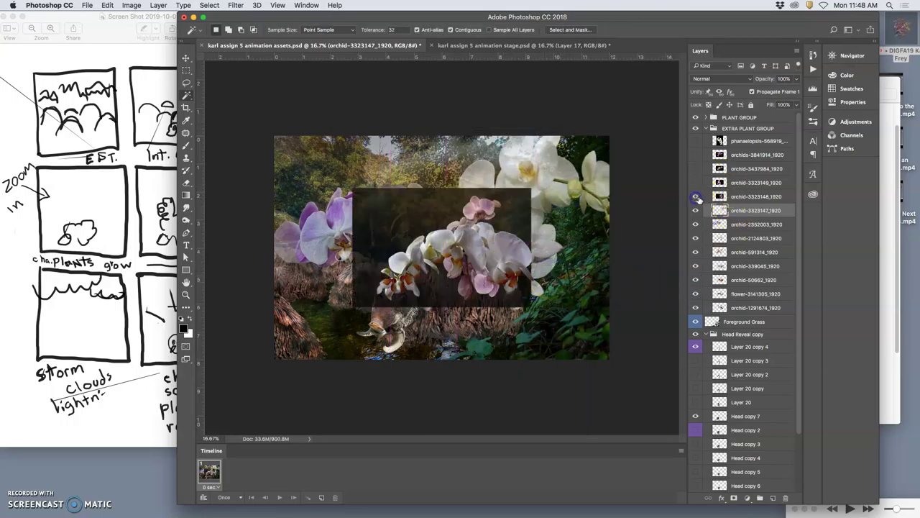
click(736, 196)
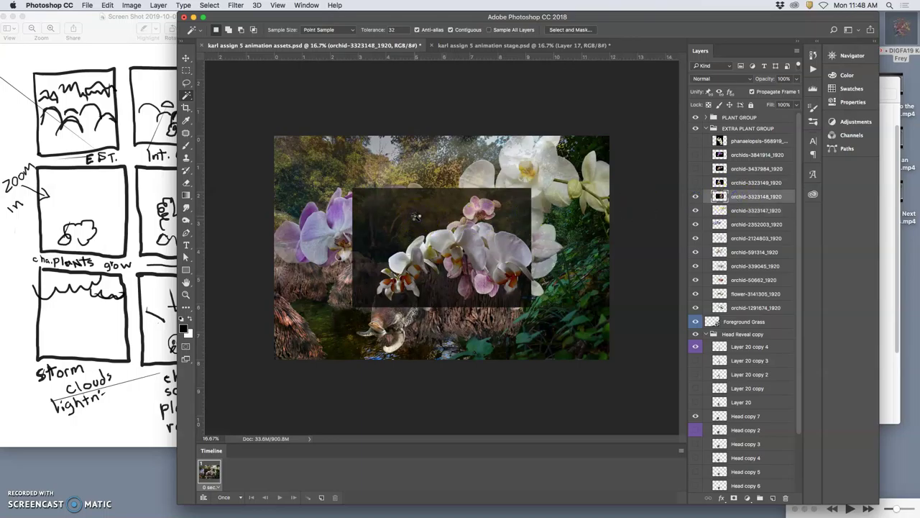
click(416, 215)
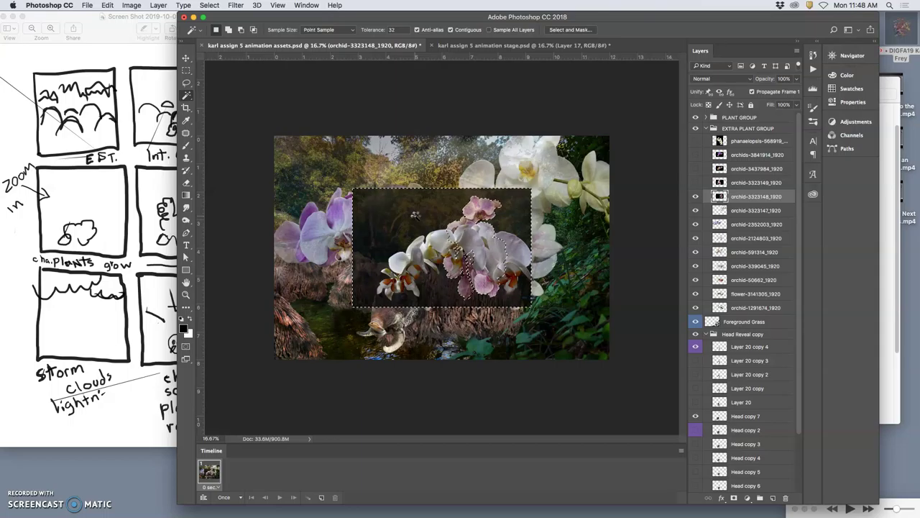
key(Delete)
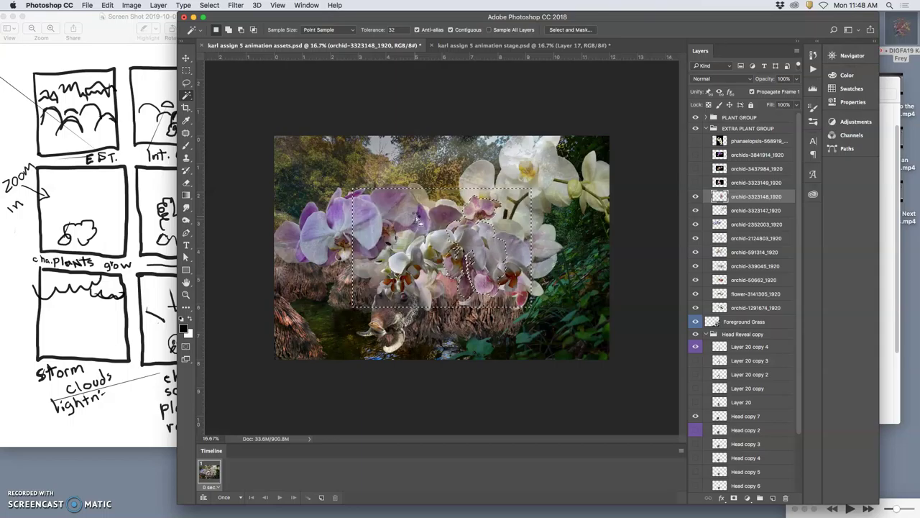
key(super+d)
- Enlarge the pink orchids to about 152%, shift them up-left, and reveal orchid-3323149_1920
click(425, 215)
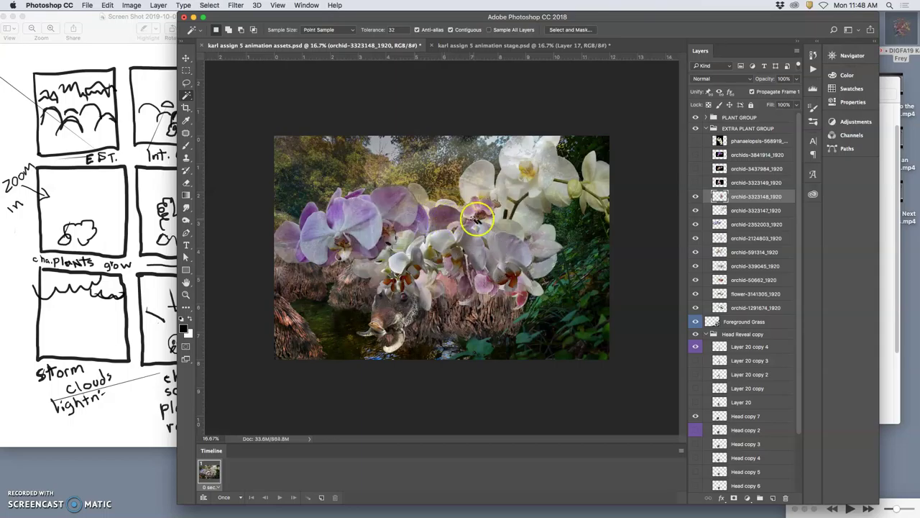
key(ctrl+t)
click(468, 209)
drag(468, 209, 384, 161)
drag(443, 199, 413, 180)
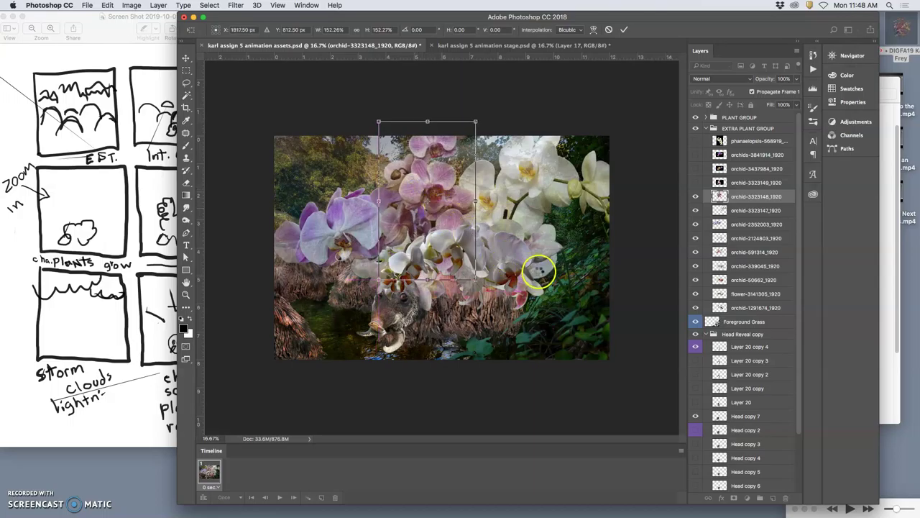
key(Return)
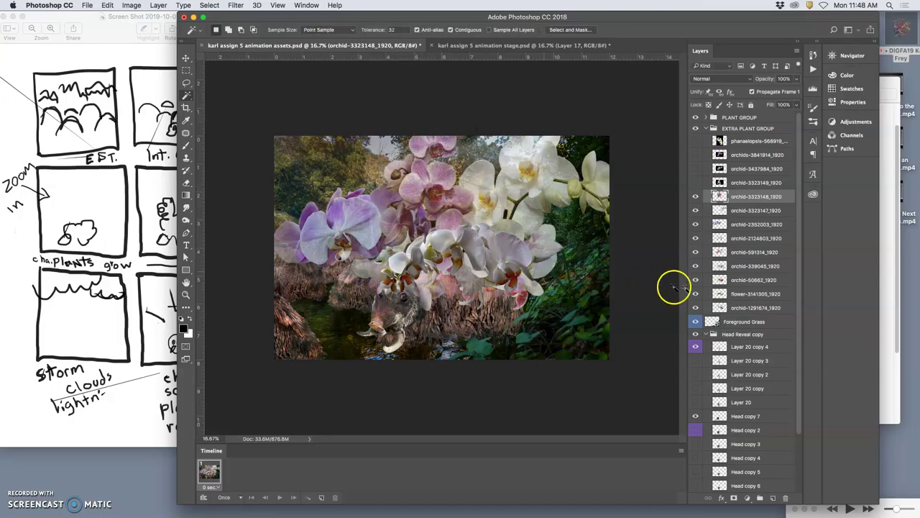
click(696, 184)
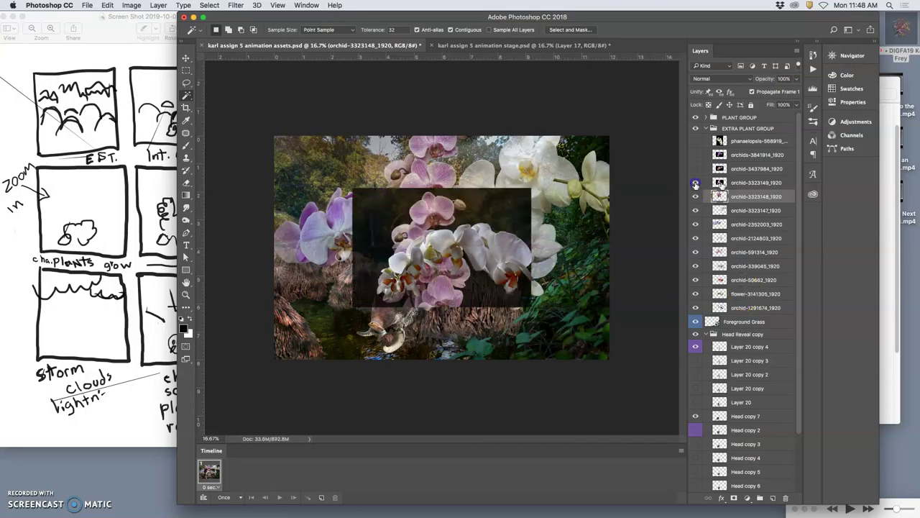
- Delete the orchid-3323149_1920 layer and cut the dark backdrop from orchid-3437984_1920
click(740, 183)
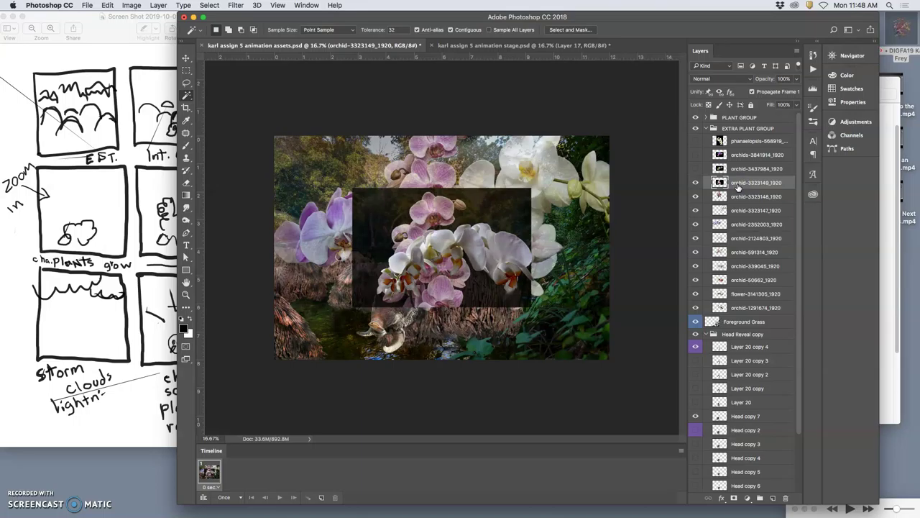
key(Delete)
click(695, 169)
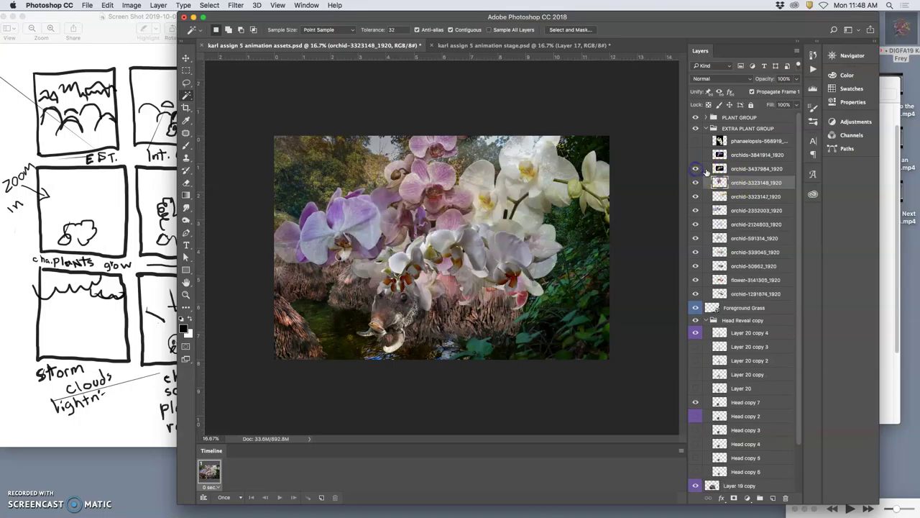
click(727, 172)
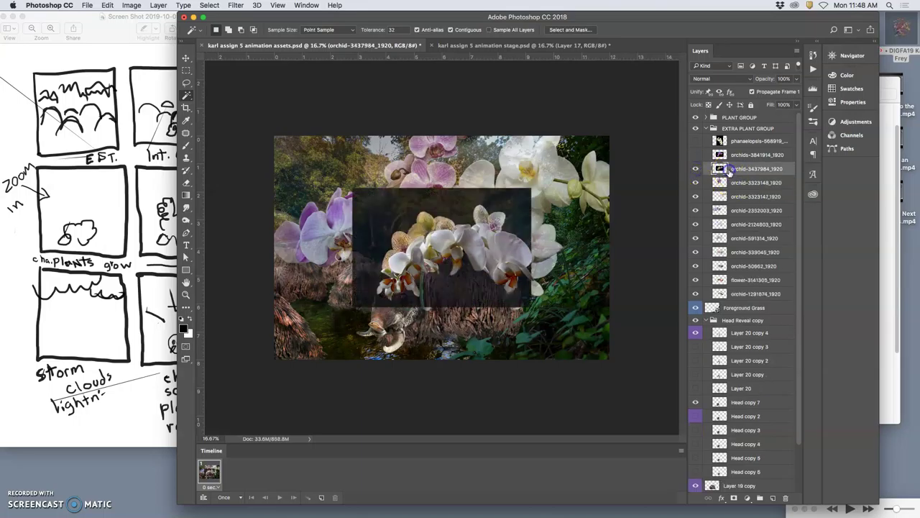
click(519, 212)
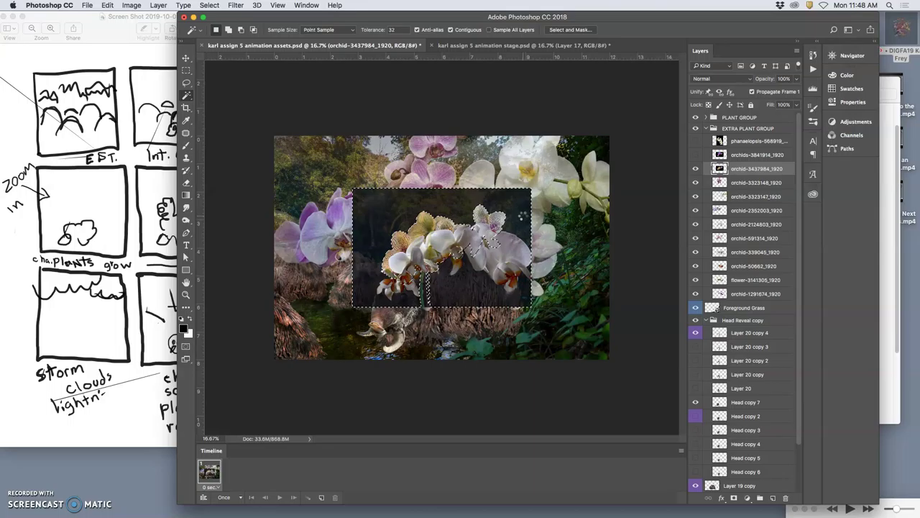
key(Delete)
click(500, 230)
- Flip orchid-3437984_1920 horizontally, move it up-left, scale it to about 150%, and keep it above orchid-3323147_1920
key(super+t)
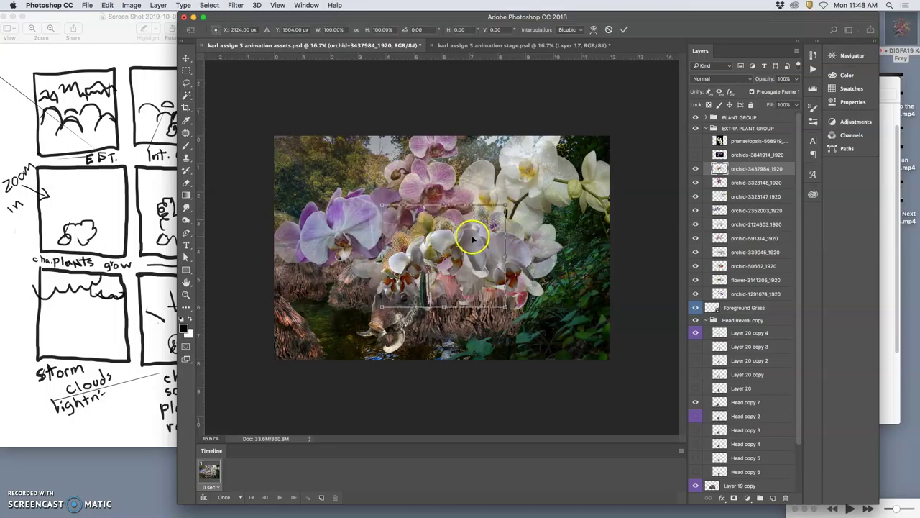
right_click(434, 231)
click(462, 349)
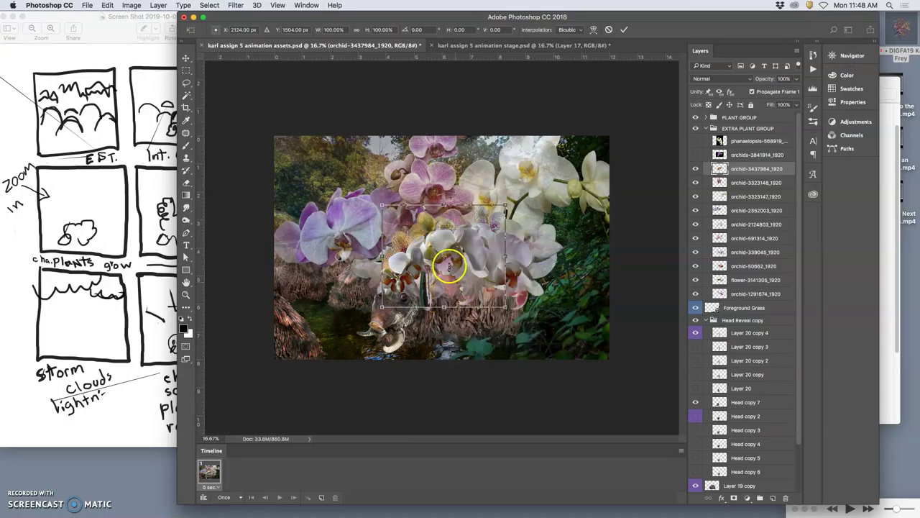
drag(438, 232, 348, 177)
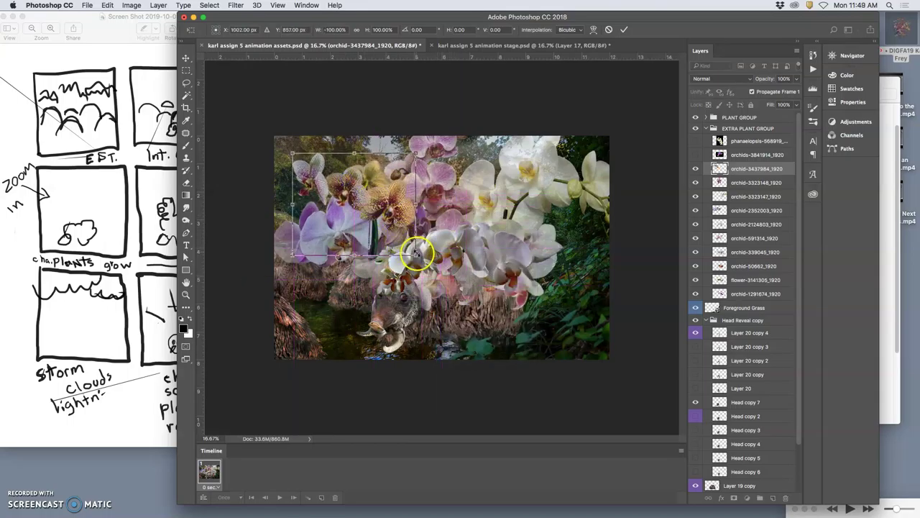
drag(417, 253, 491, 292)
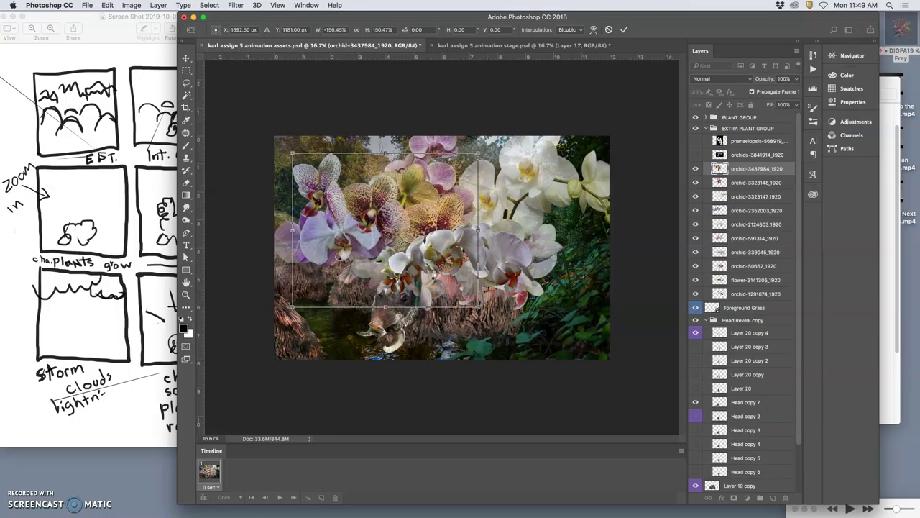
key(Return)
key(ctrl+bracketleft)
key(ctrl+bracketleft)
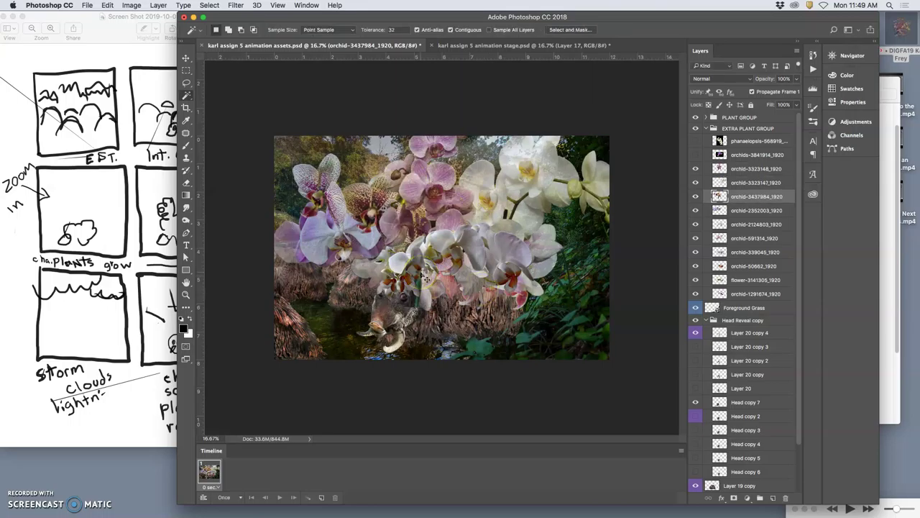
key(ctrl+bracketright)
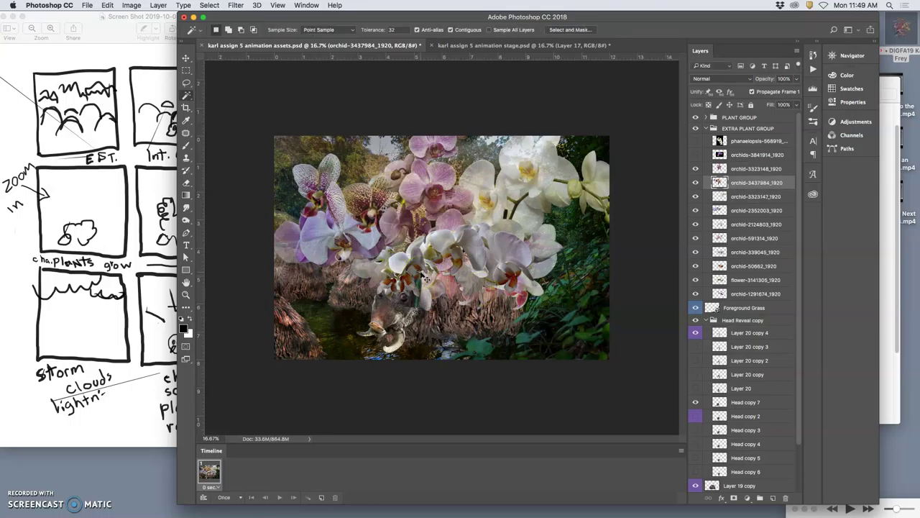
- Try a lasso selection on the orchids, then reveal orchids-3841914_1920
click(187, 83)
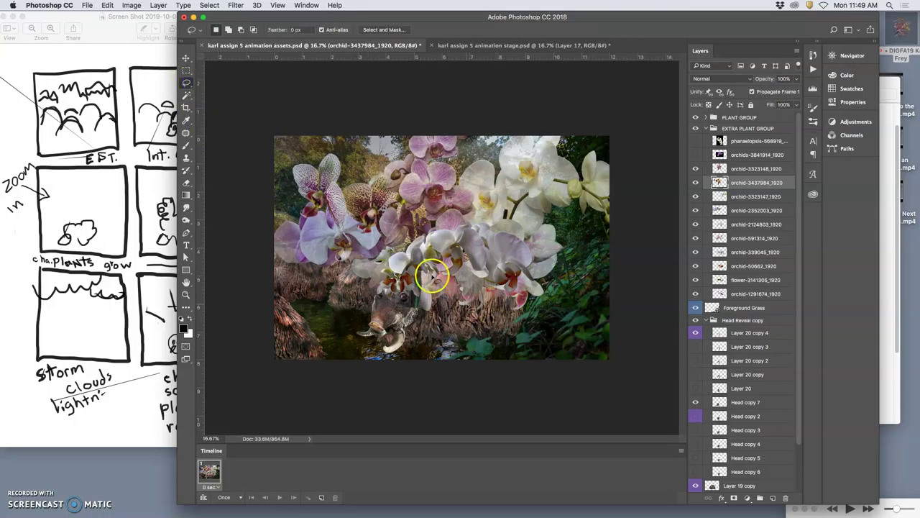
click(472, 311)
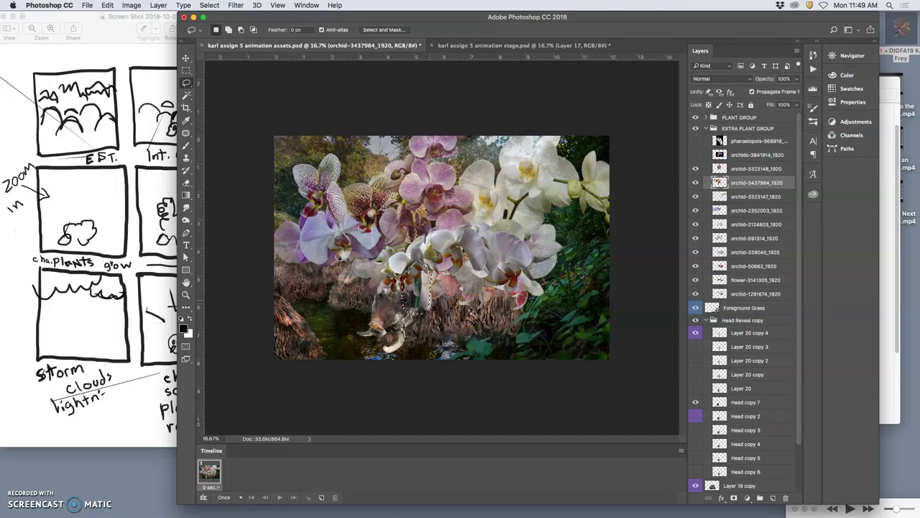
click(472, 311)
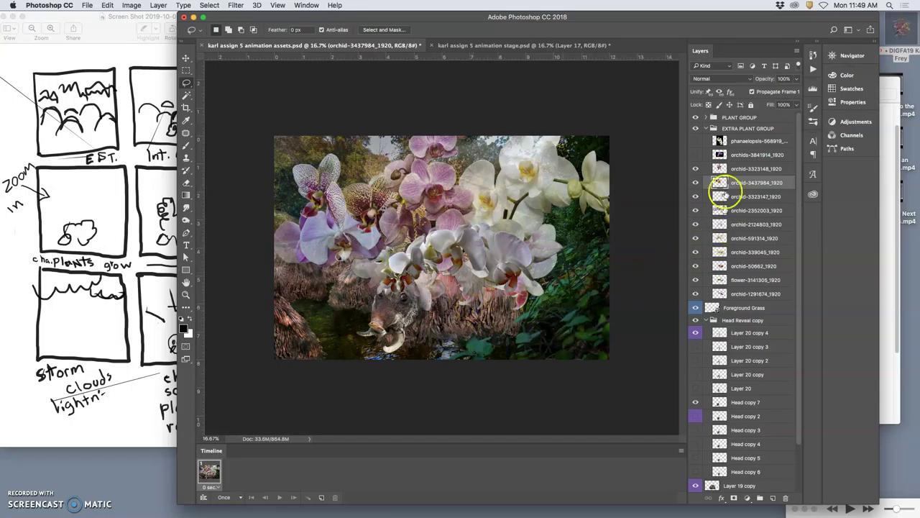
click(721, 152)
click(697, 154)
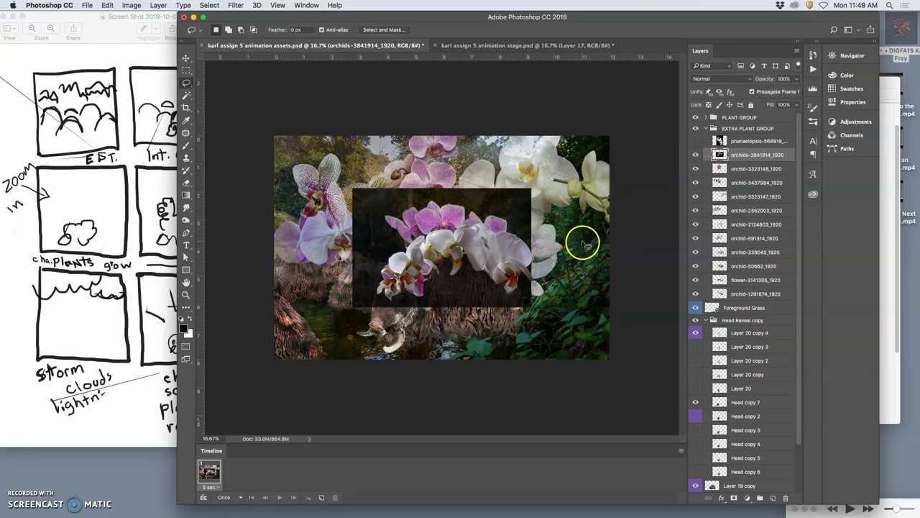
- Magic Wand the dark rectangle on orchids-3841914_1920 and delete it
click(186, 95)
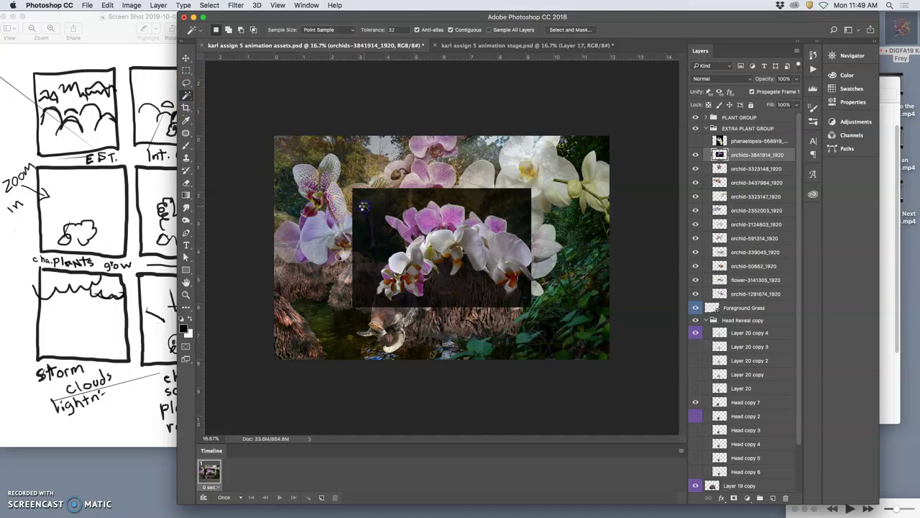
click(367, 208)
click(366, 208)
key(Delete)
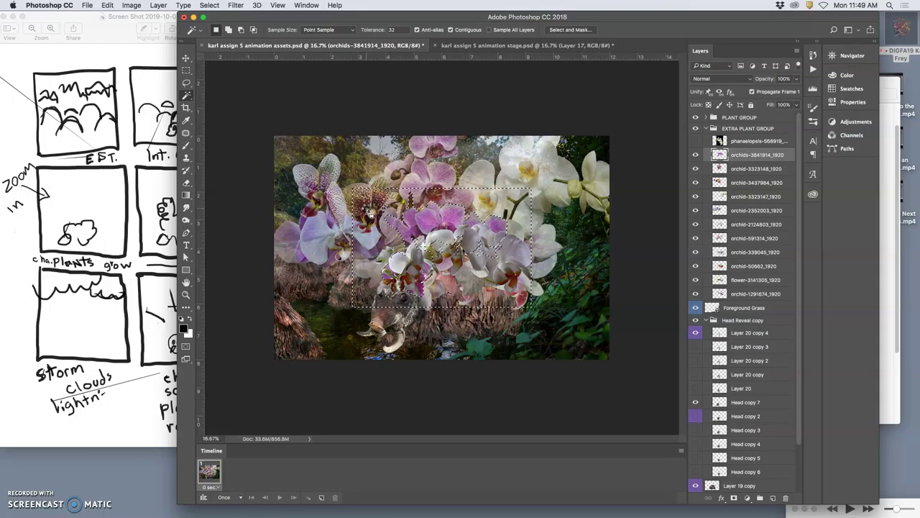
click(424, 231)
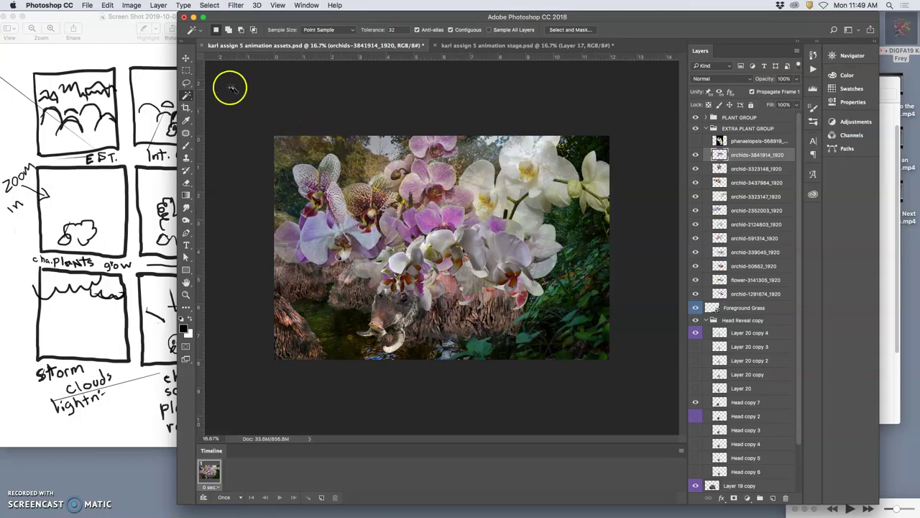
- Scale the orchids to about 118%, rotate them about 43° toward the lower right, and show phanaelopsis-568919_1920
key(ctrl+t)
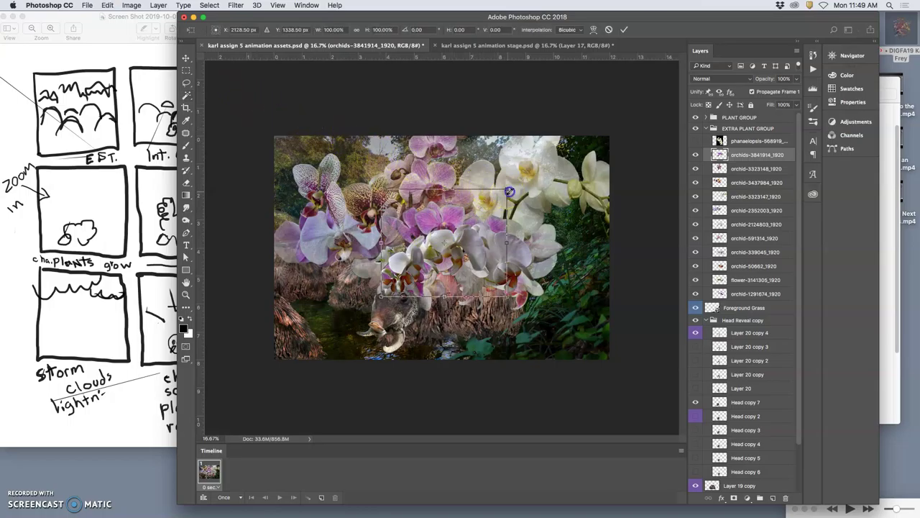
drag(507, 191, 552, 258)
drag(475, 211, 559, 240)
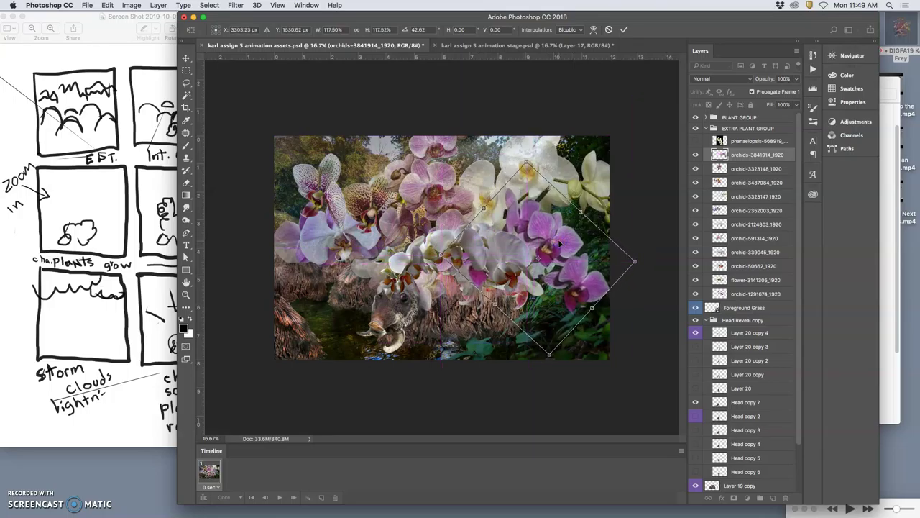
double_click(553, 246)
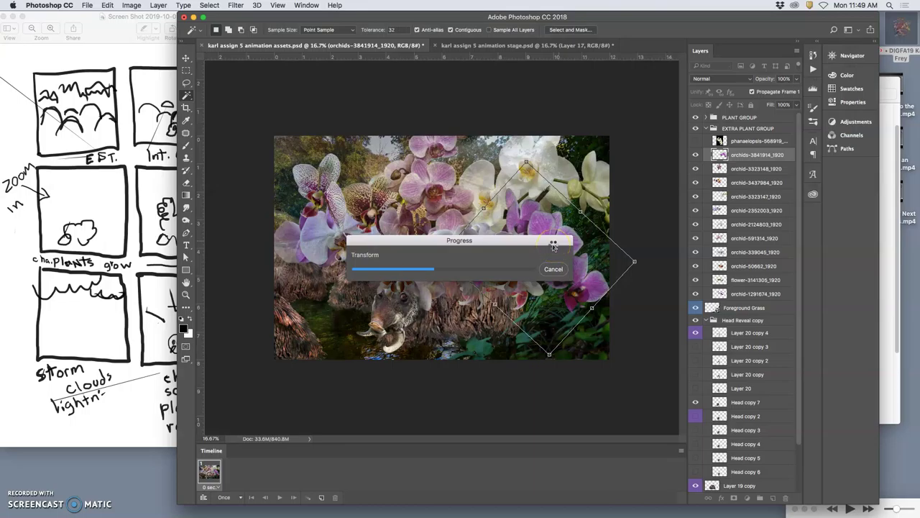
click(515, 263)
click(697, 143)
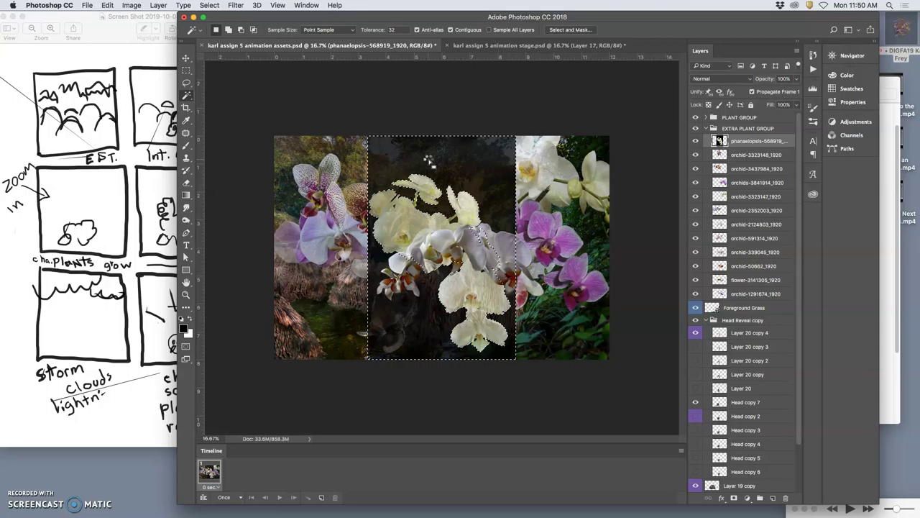
- Delete the black backdrop from the phanaelopsis layer and test its stacking position
click(458, 252)
click(477, 322)
key(Delete)
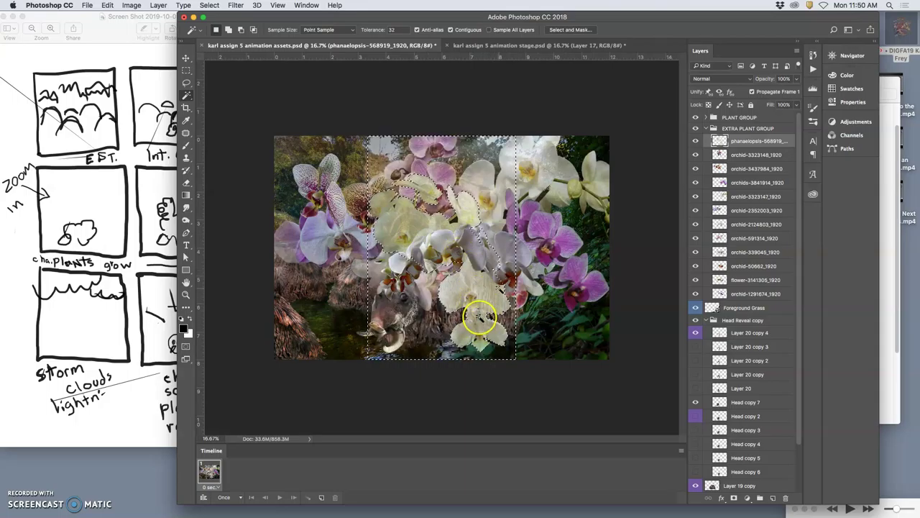
key(super+d)
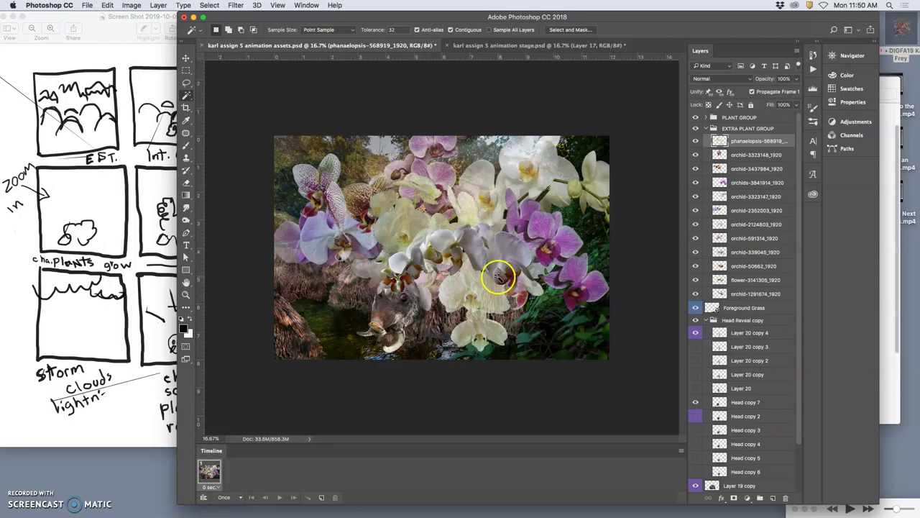
key(super+bracketleft)
key(super+bracketright)
key(super+bracketleft)
key(super+bracketright)
click(507, 279)
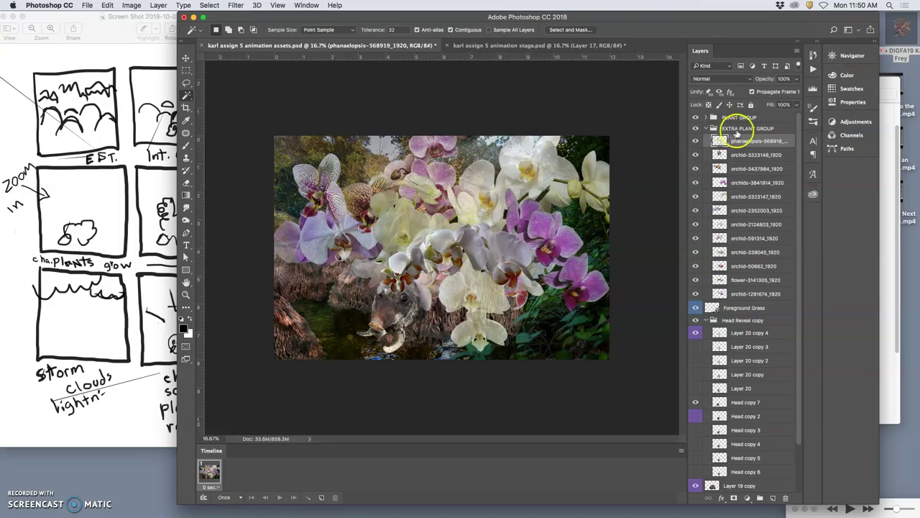
- Set the phanaelopsis layer to Soft Light, compare it on and off, and collapse EXTRA PLANT GROUP
click(720, 78)
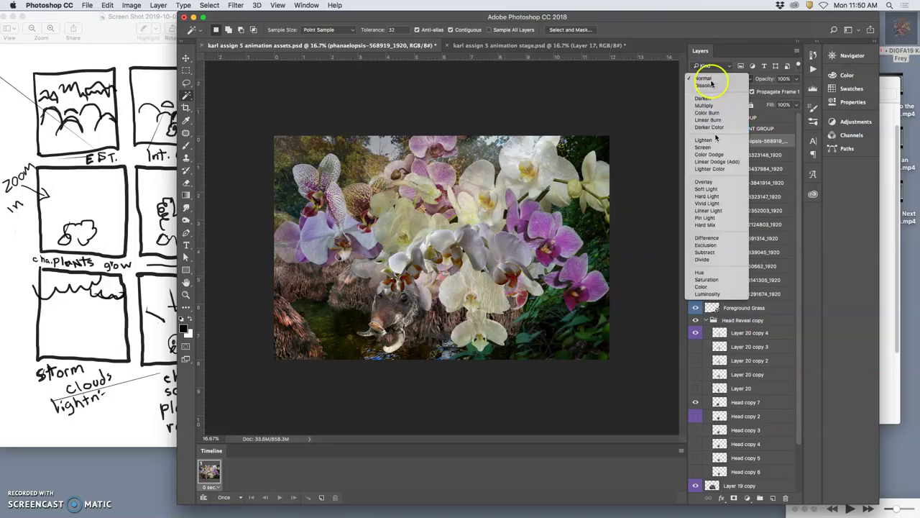
click(717, 189)
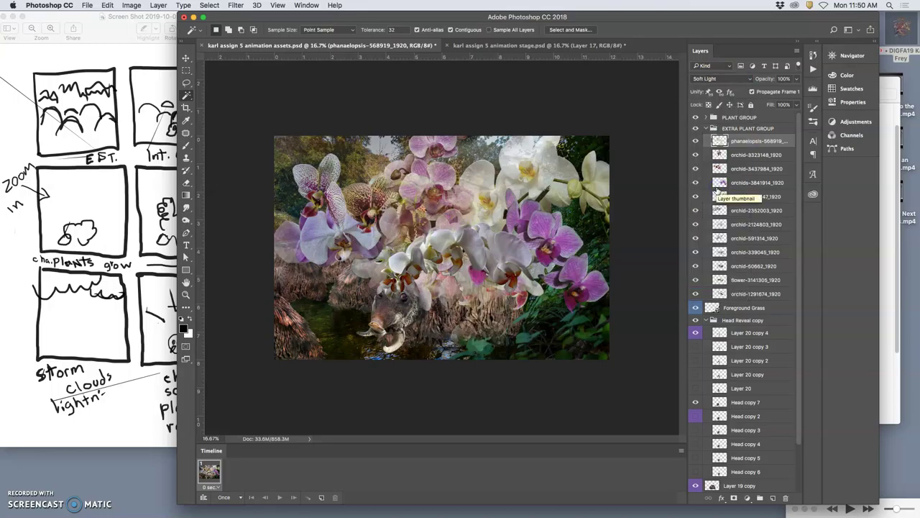
click(696, 141)
click(697, 142)
click(697, 142)
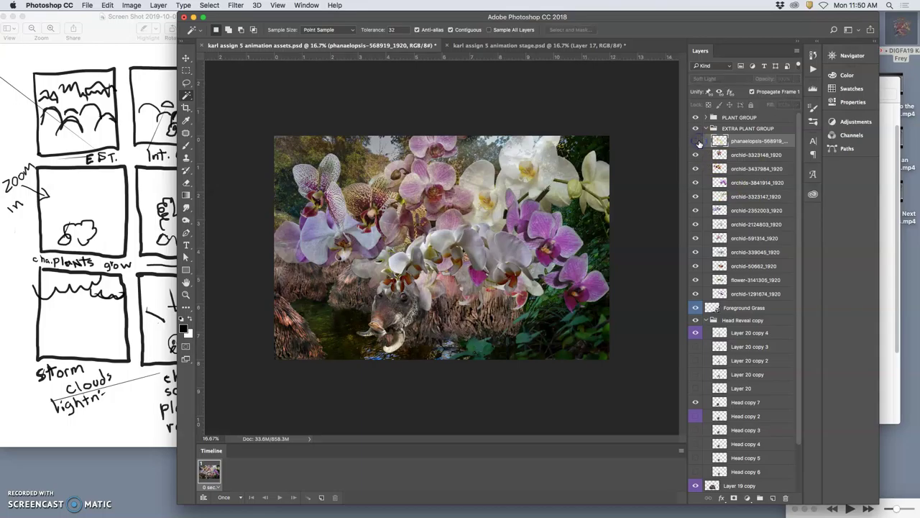
click(697, 141)
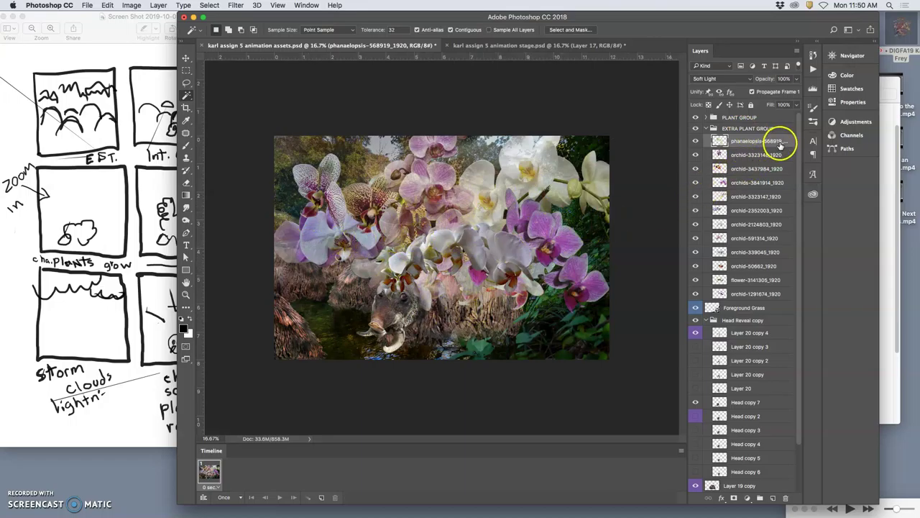
click(704, 175)
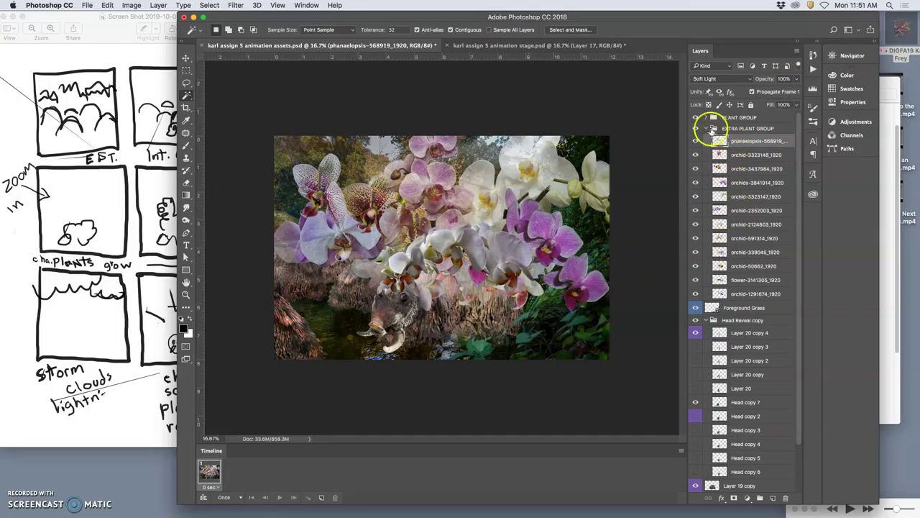
click(707, 128)
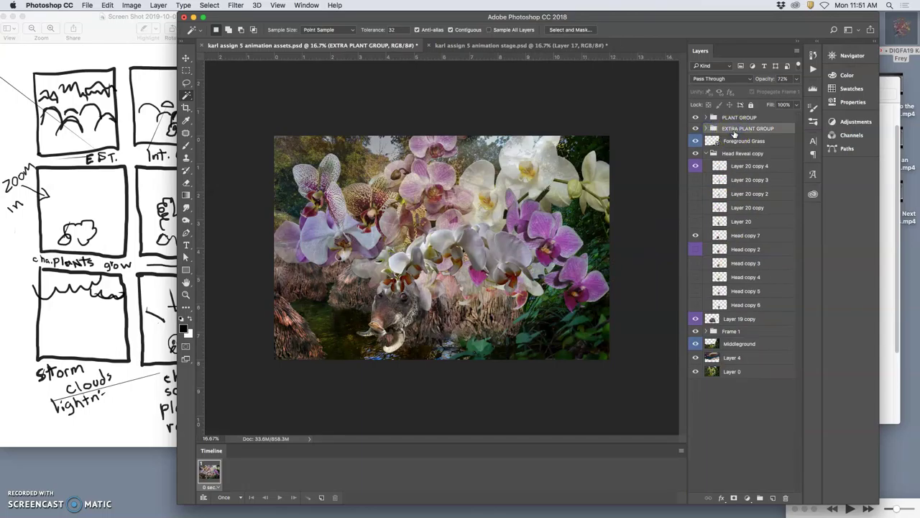
- Duplicate EXTRA PLANT GROUP several times and hide all the copies
click(532, 45)
click(328, 45)
key(super+j)
key(super+j)
key(super+j)
key(super+j)
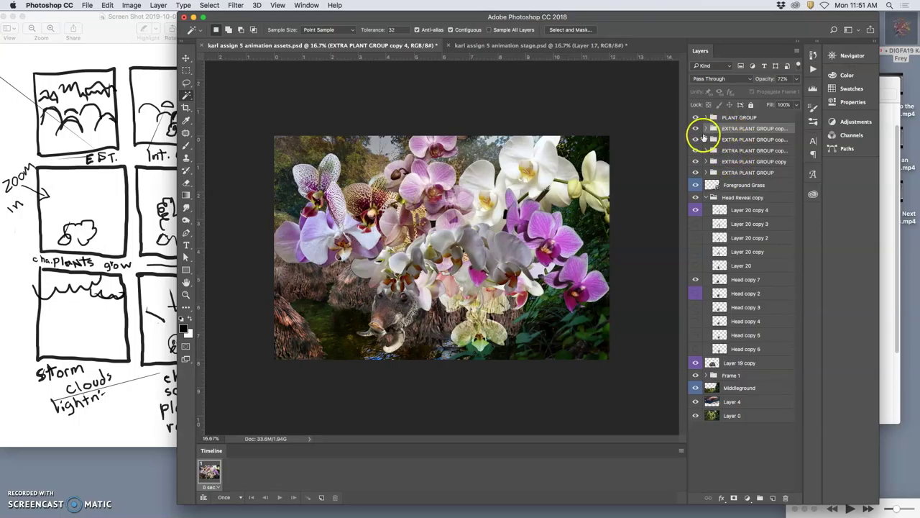
click(696, 139)
click(695, 128)
click(696, 151)
click(696, 161)
click(705, 173)
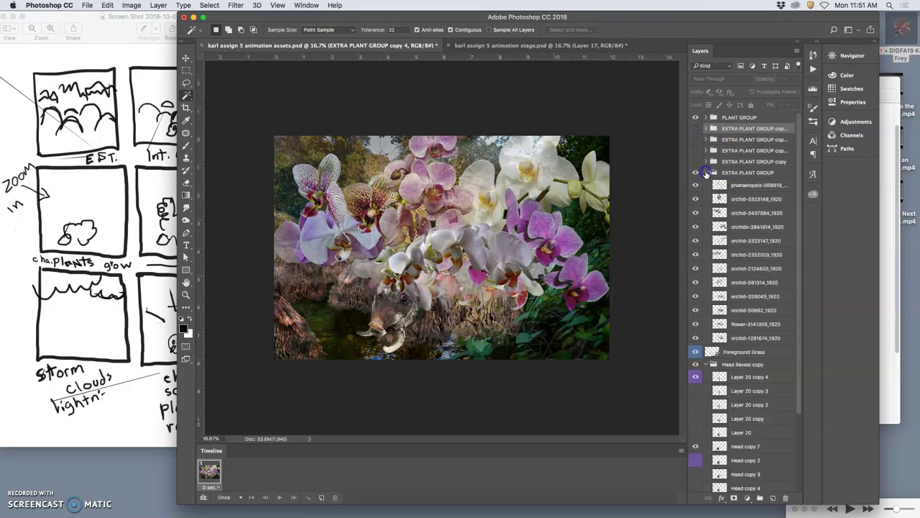
- Hide the group's orchid layers, then bring back orchid-339045, orchid-50662 and orchid-591314
click(695, 186)
click(695, 198)
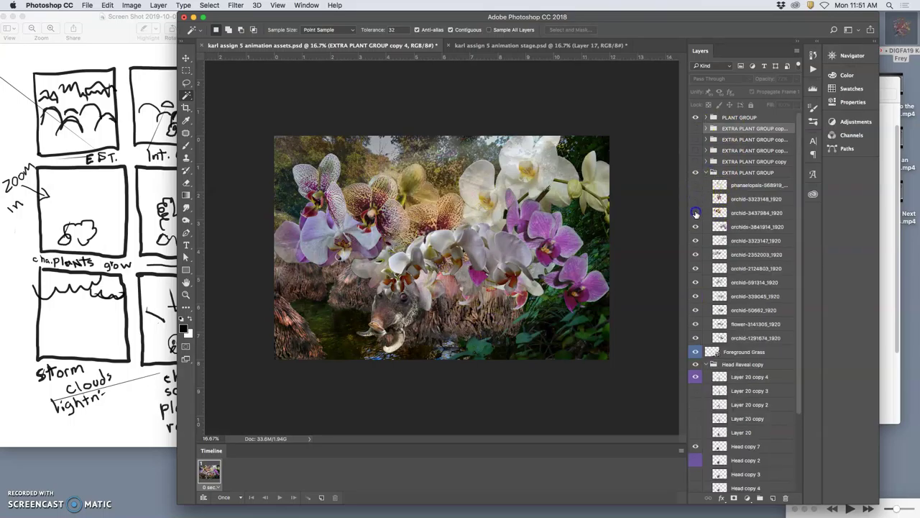
click(695, 212)
click(696, 226)
click(695, 240)
click(695, 268)
click(695, 282)
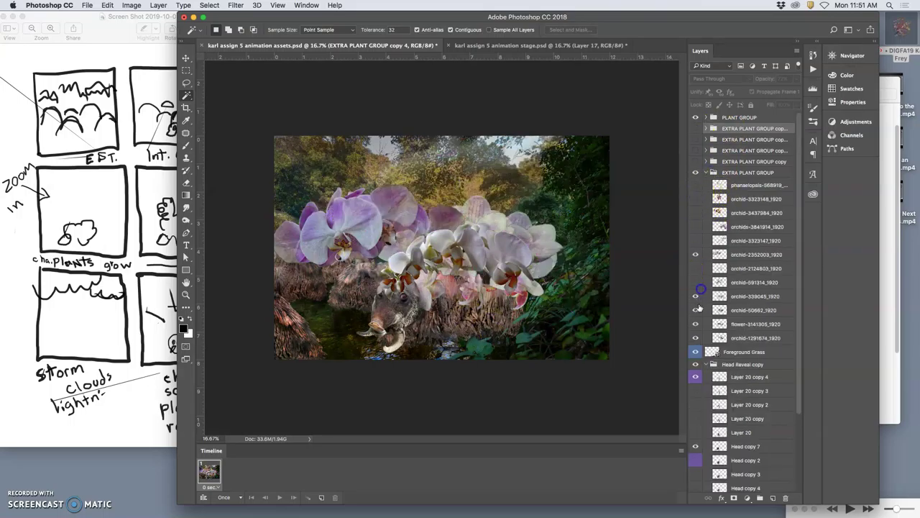
click(697, 310)
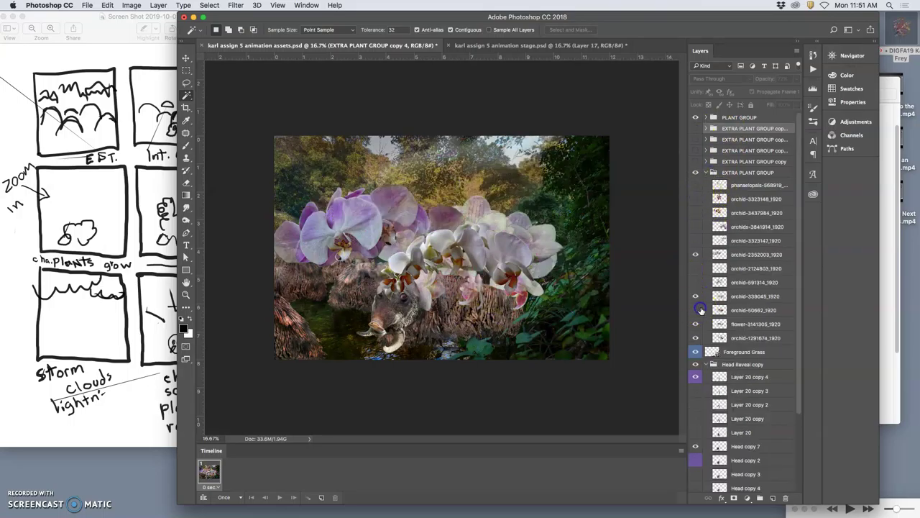
click(695, 255)
click(696, 296)
click(696, 309)
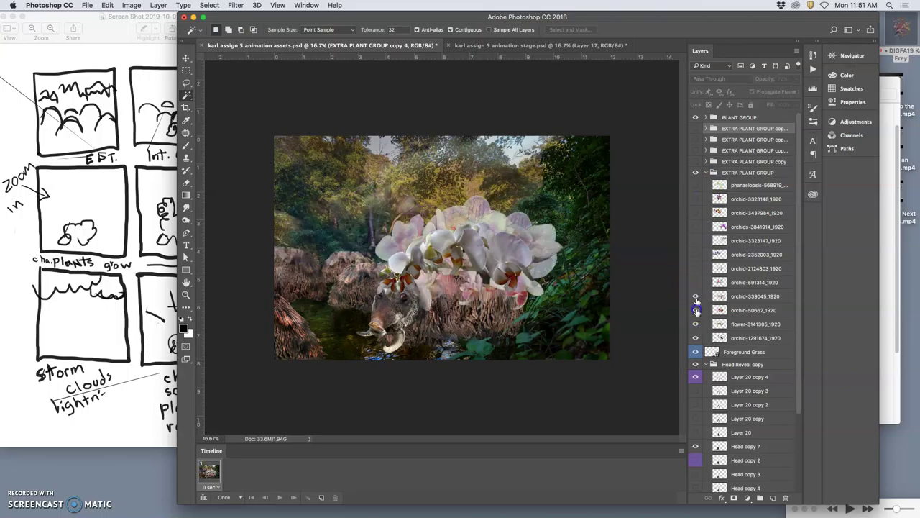
click(696, 281)
- Show orchid-2124803 and orchids-3841914, keep 2352003 and 3323147 hidden, and set group opacity to 78%
click(530, 47)
click(407, 47)
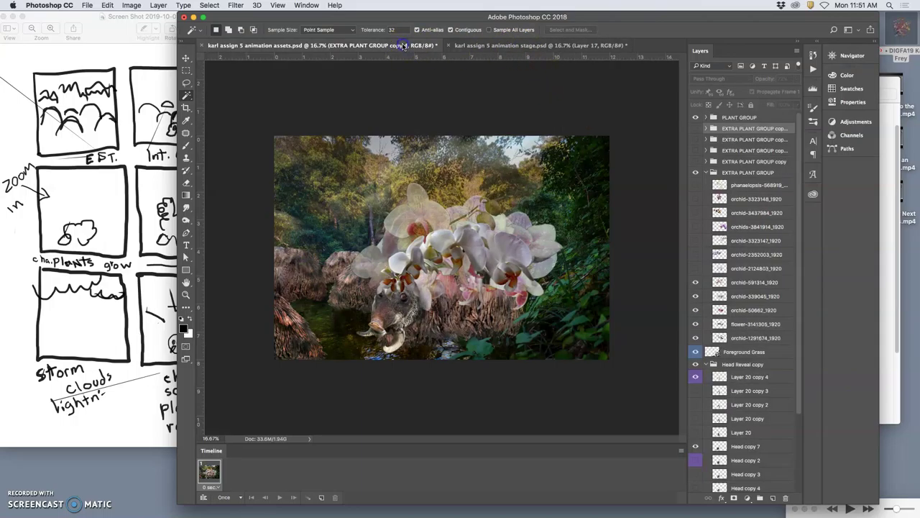
click(696, 268)
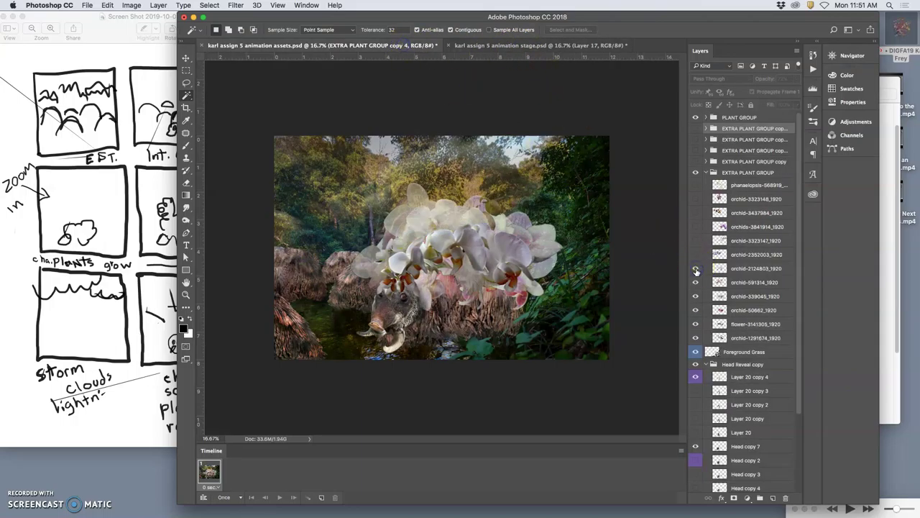
click(696, 254)
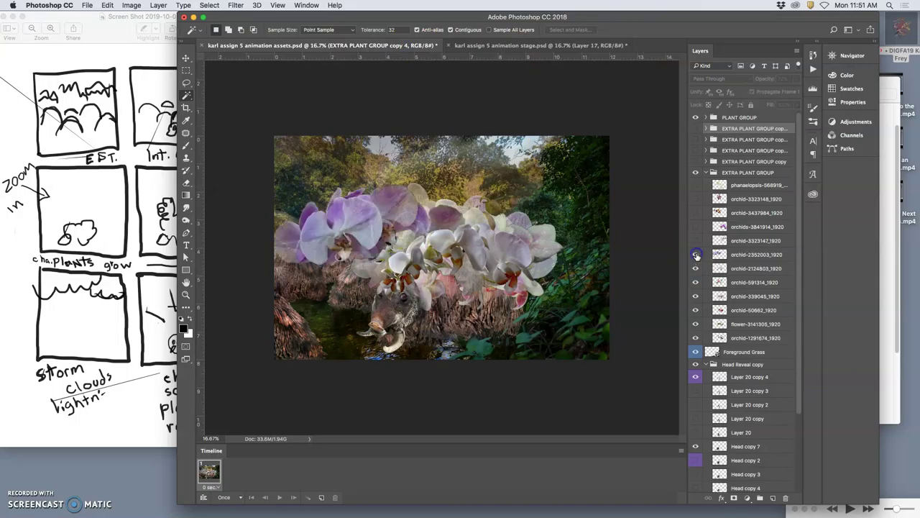
click(696, 255)
click(696, 240)
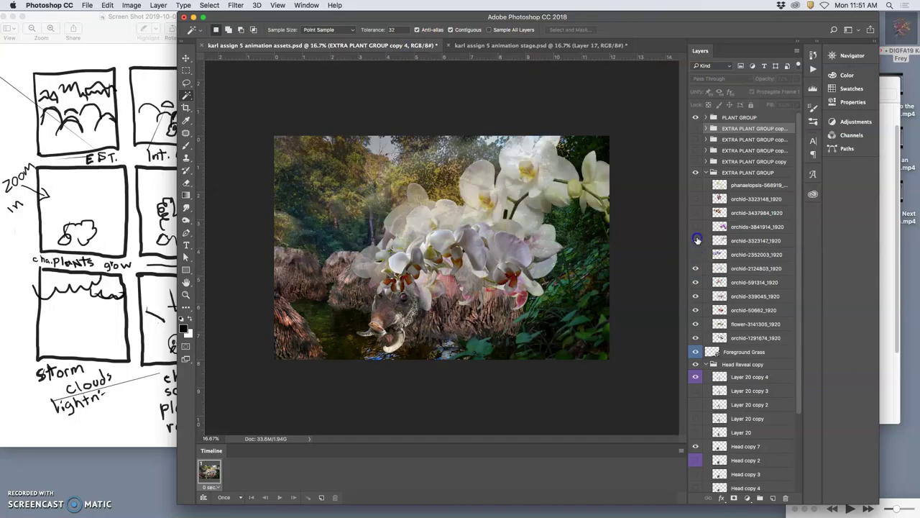
click(696, 240)
click(695, 226)
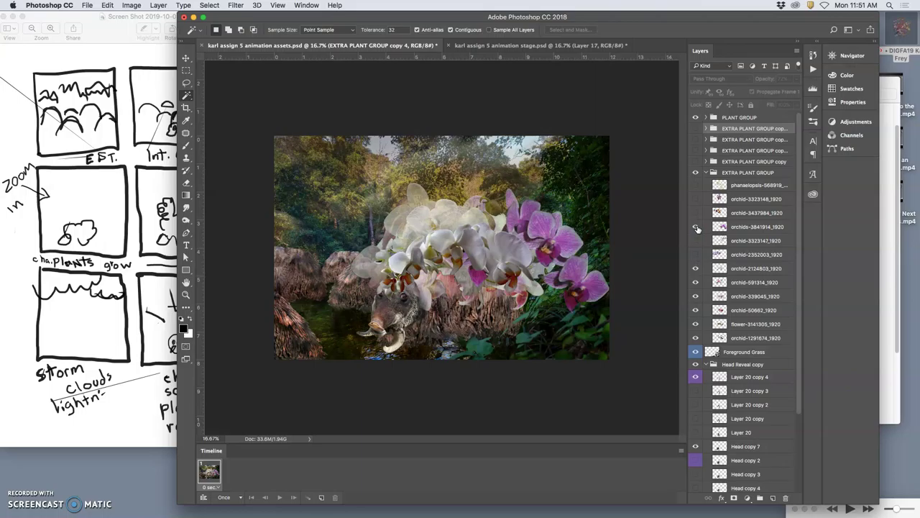
click(728, 227)
drag(730, 228, 726, 173)
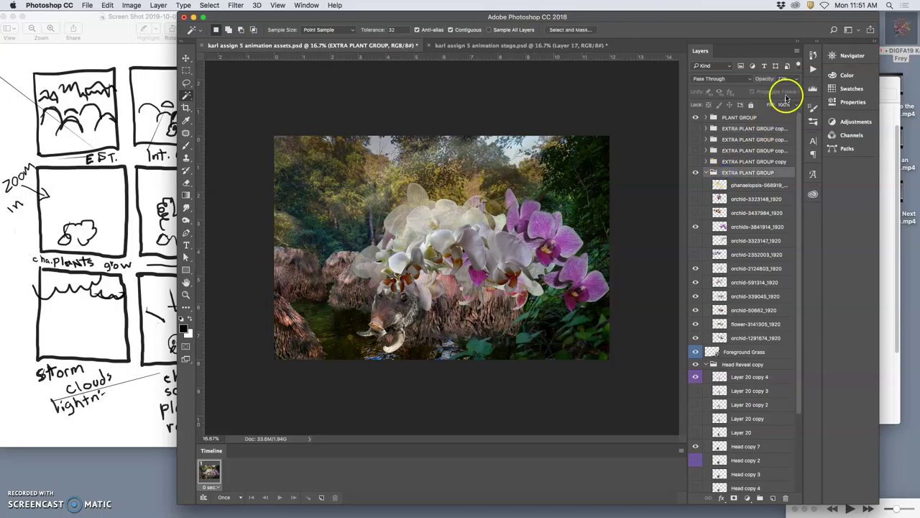
drag(796, 81, 787, 90)
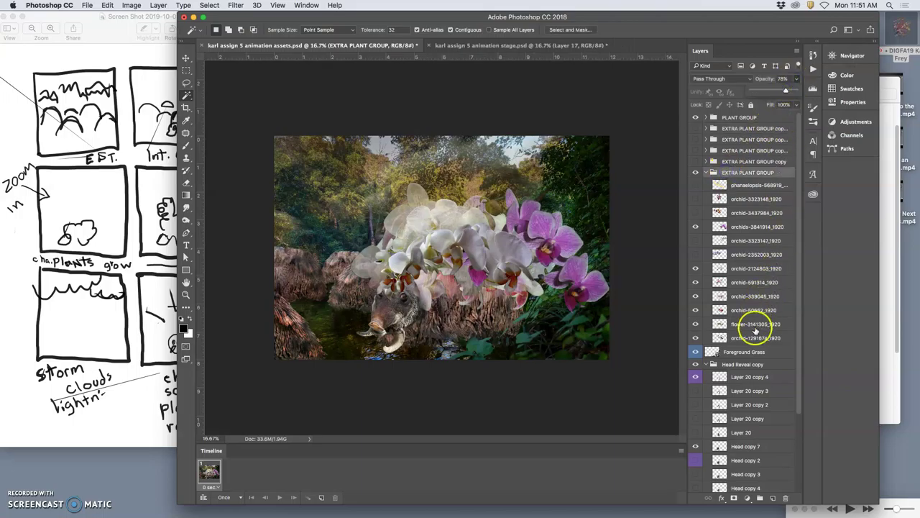
- Compare orchid-339045 and orchid-591314 on and off, leaving orchid-591314 selected
click(733, 299)
click(695, 295)
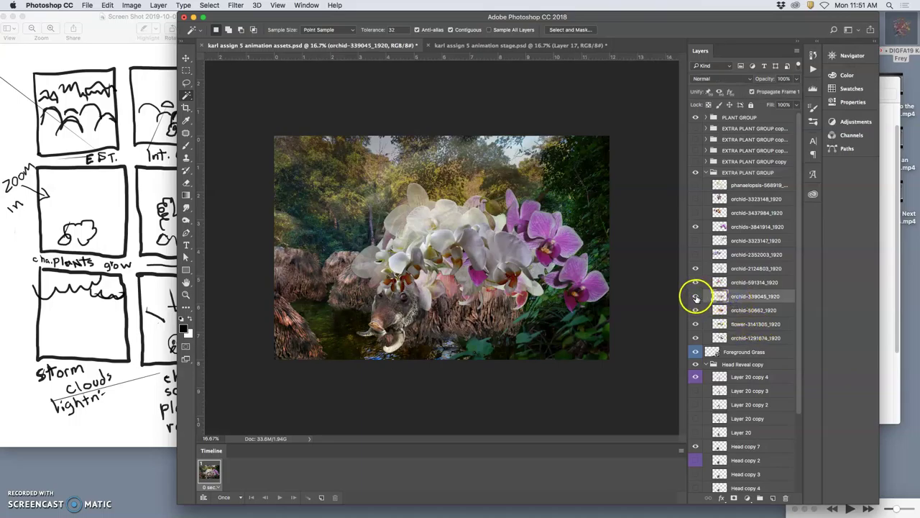
click(695, 295)
click(695, 282)
click(695, 283)
click(734, 282)
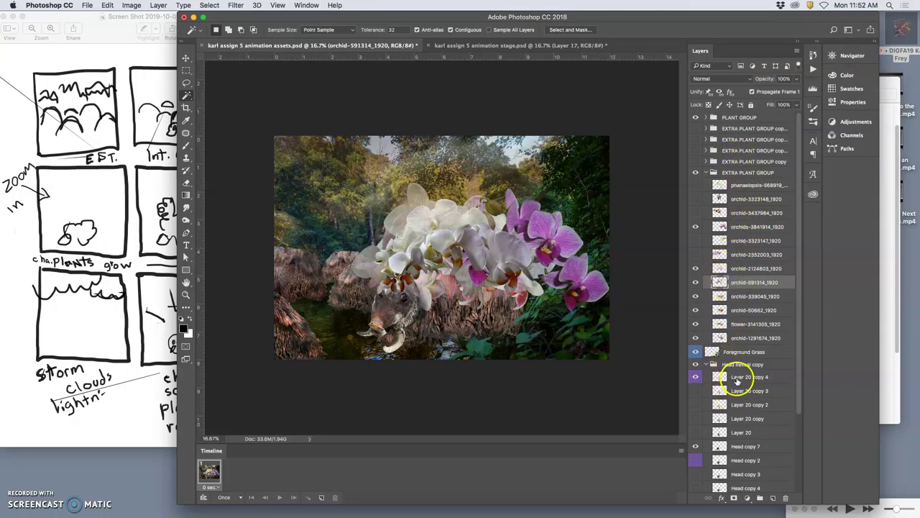
- Rotate the Head copy 7 layer a few degrees and check it in the animation stage
click(735, 446)
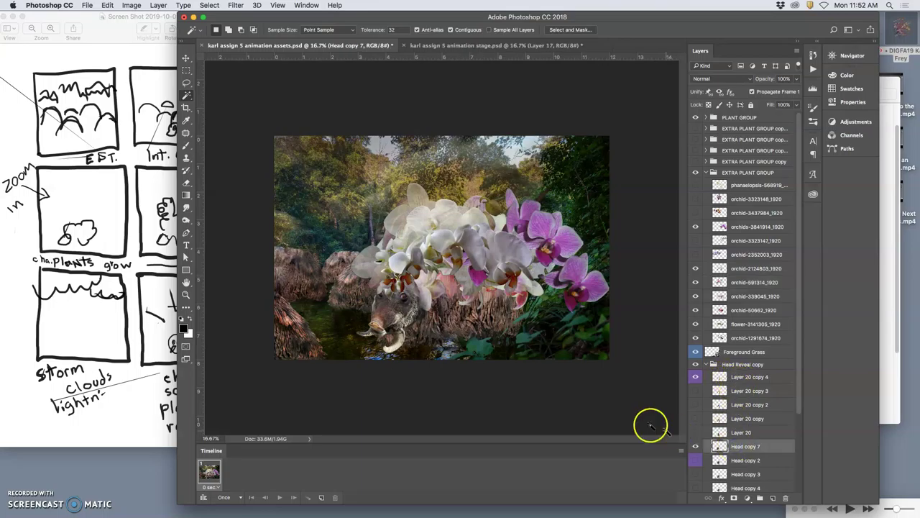
key(ctrl+t)
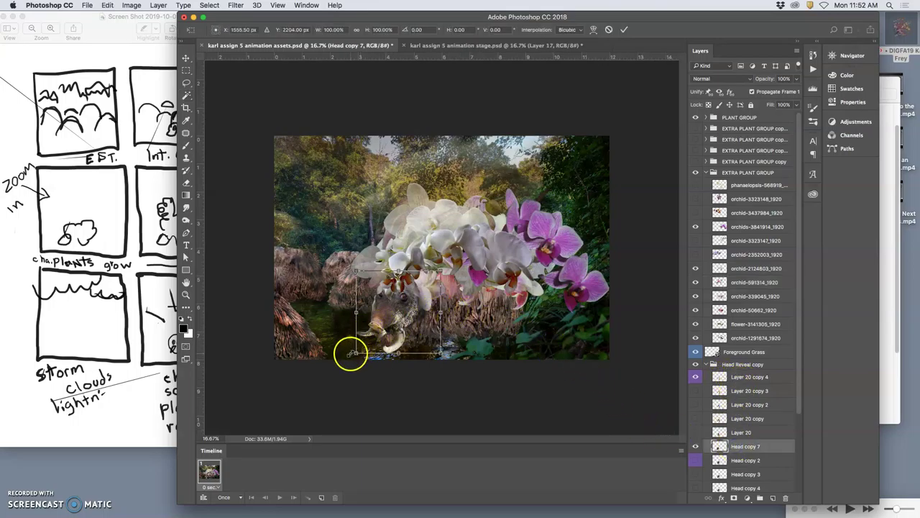
drag(350, 349, 376, 325)
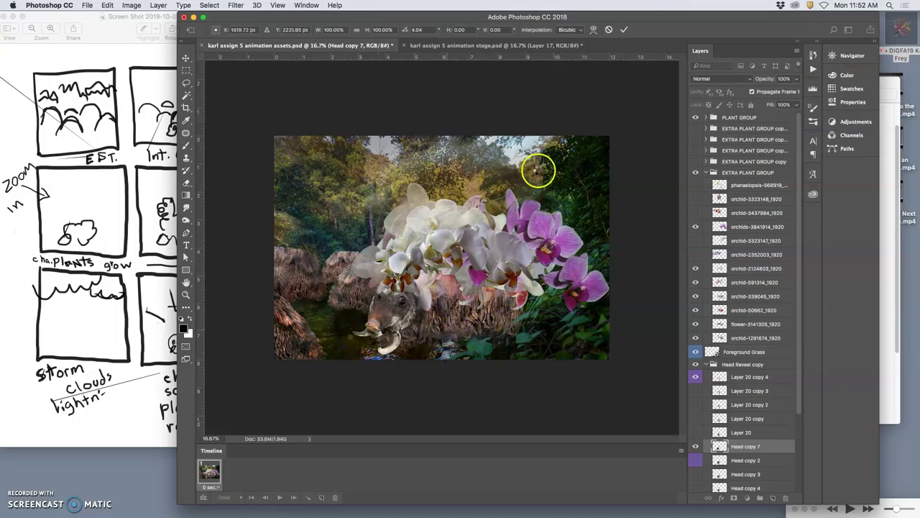
click(496, 45)
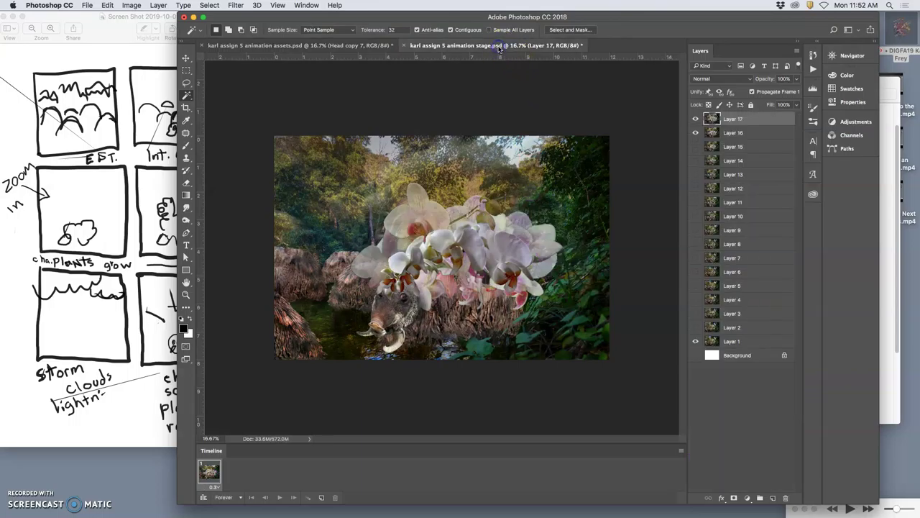
click(388, 46)
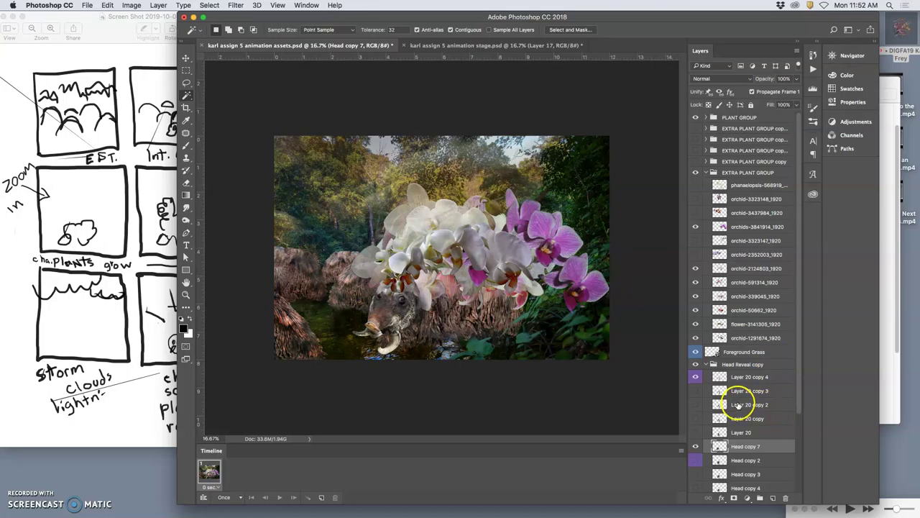
- Set Layer 4's opacity to about 57%
scroll(741, 402, down, 6)
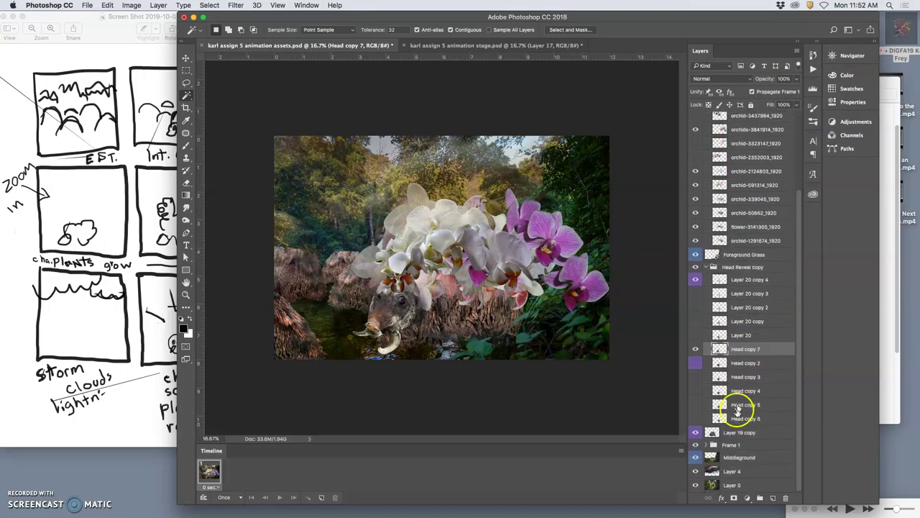
click(732, 473)
drag(797, 79, 768, 92)
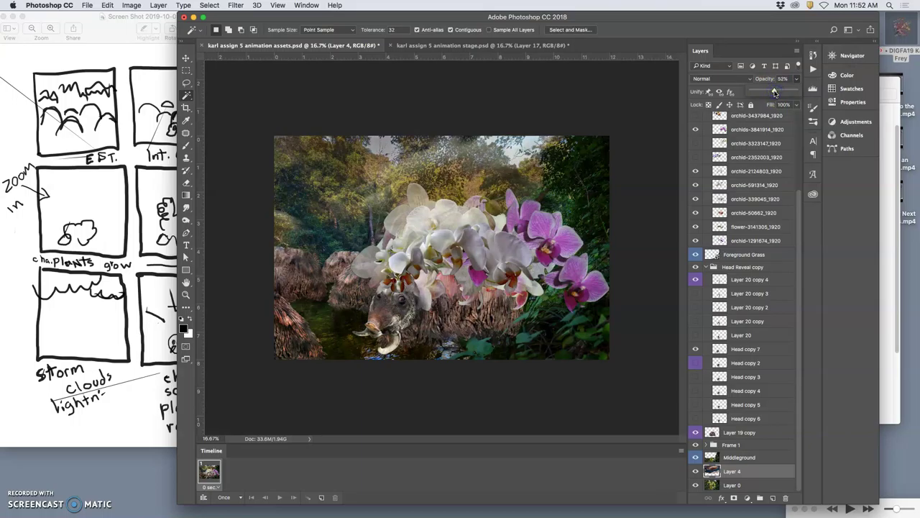
drag(762, 92, 777, 94)
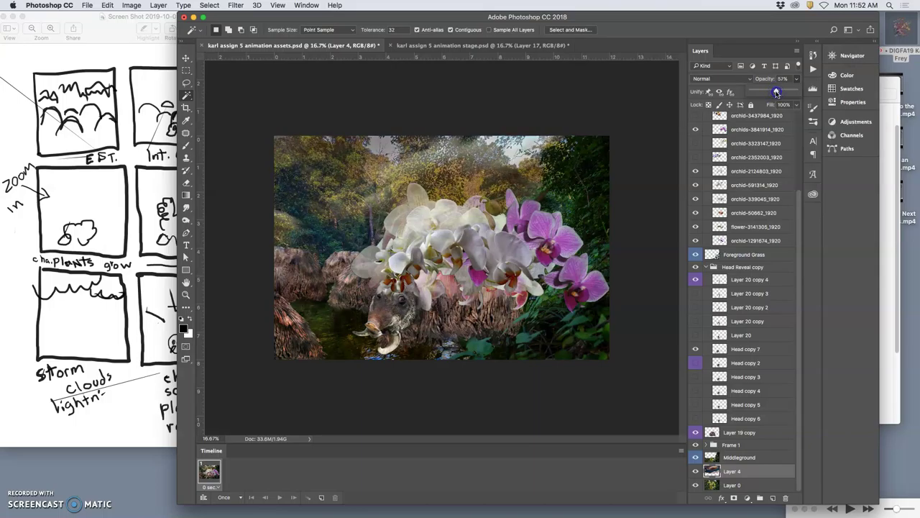